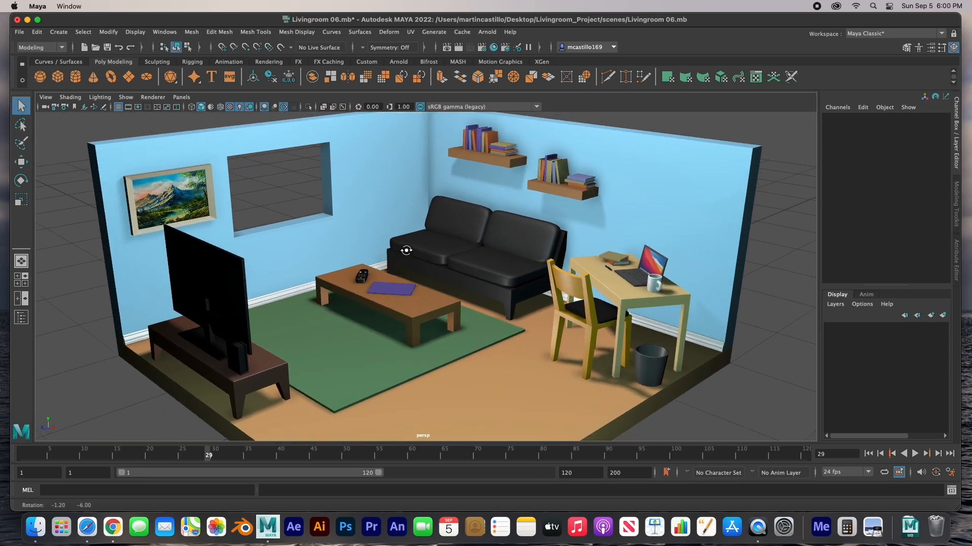
# - Examine how the couch is built by selecting its base and then its four cushions together
pyautogui.scroll(-5, 406, 262)
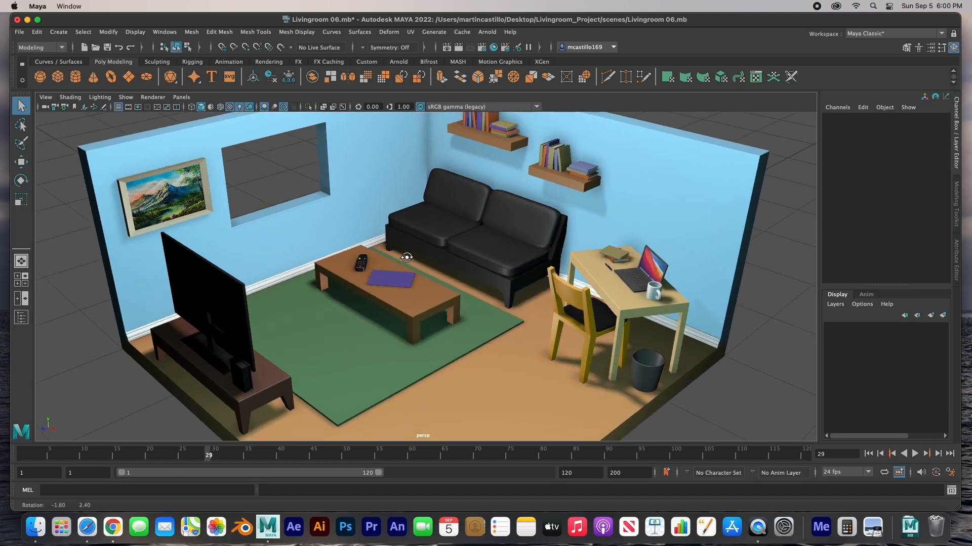
pyautogui.scroll(-3, 407, 260)
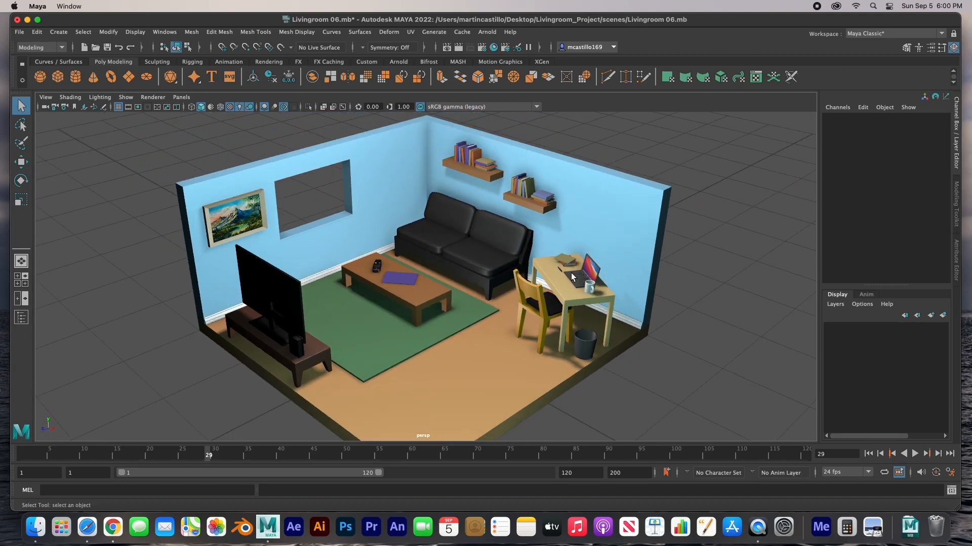
pyautogui.keyDown('alt'); pyautogui.moveTo(344, 304); pyautogui.dragTo(373, 302); pyautogui.keyUp('alt')
pyautogui.scroll(3, 372, 299)
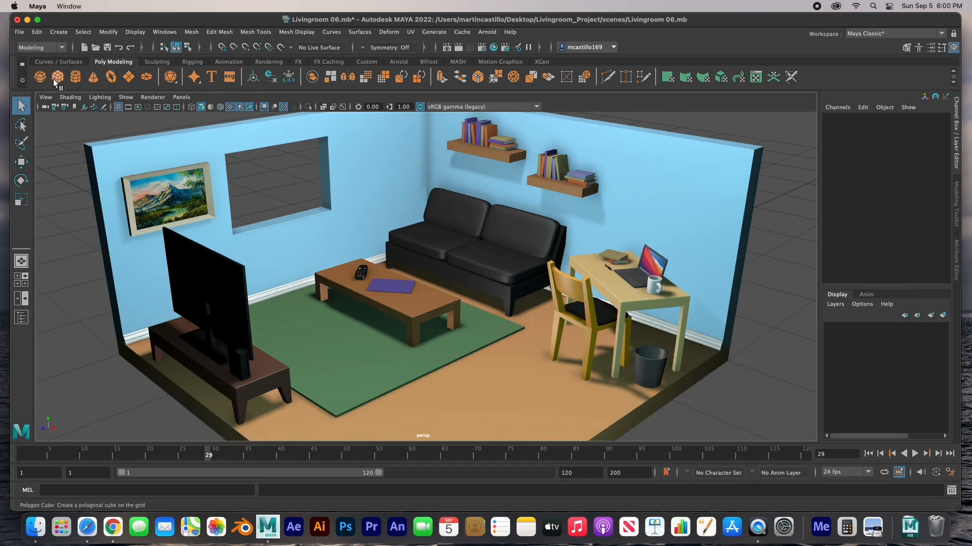
pyautogui.click(447, 276)
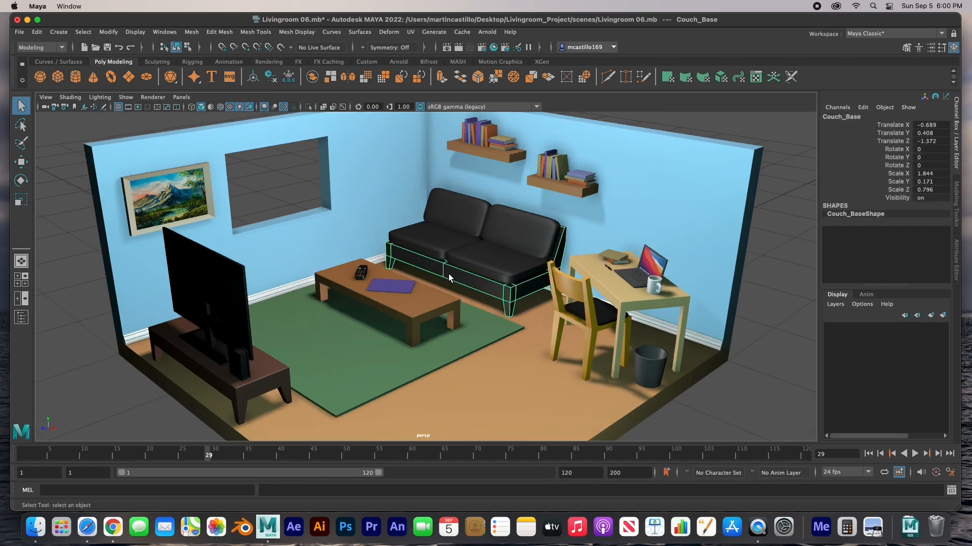
pyautogui.click(470, 260)
pyautogui.click(437, 236)
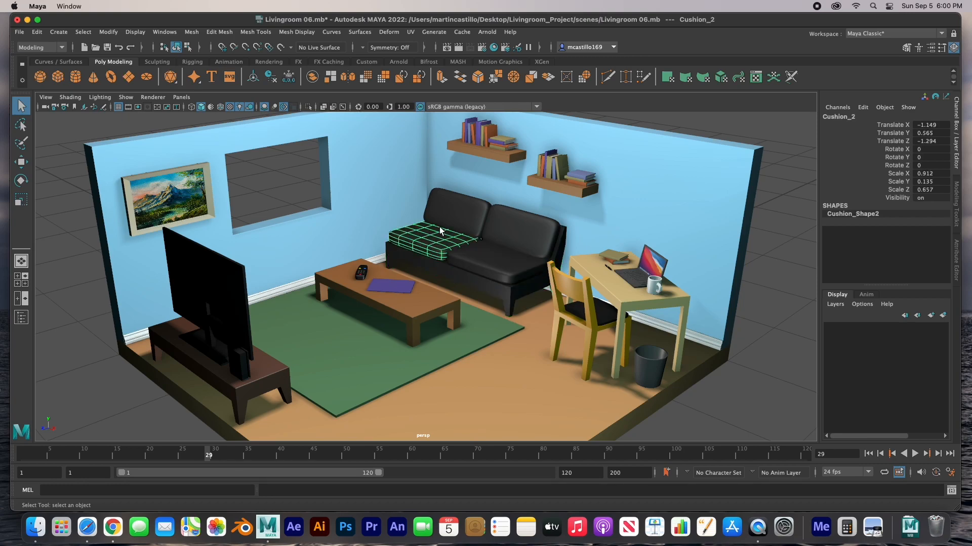
pyautogui.click(450, 217)
pyautogui.keyDown('shift'); pyautogui.click(499, 226); pyautogui.keyUp('shift')
pyautogui.keyDown('shift'); pyautogui.click(499, 256); pyautogui.keyUp('shift')
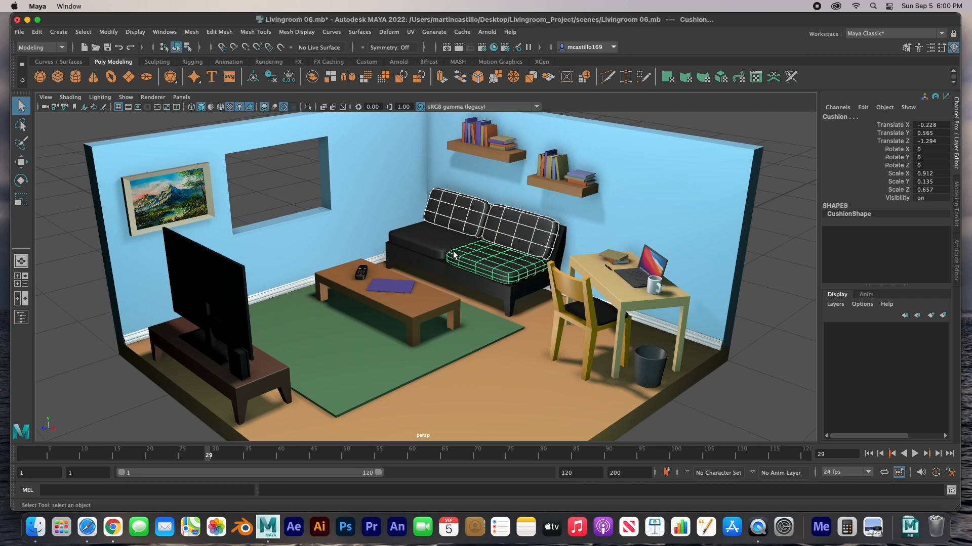
pyautogui.keyDown('shift'); pyautogui.click(443, 255); pyautogui.keyUp('shift')
pyautogui.click(444, 269)
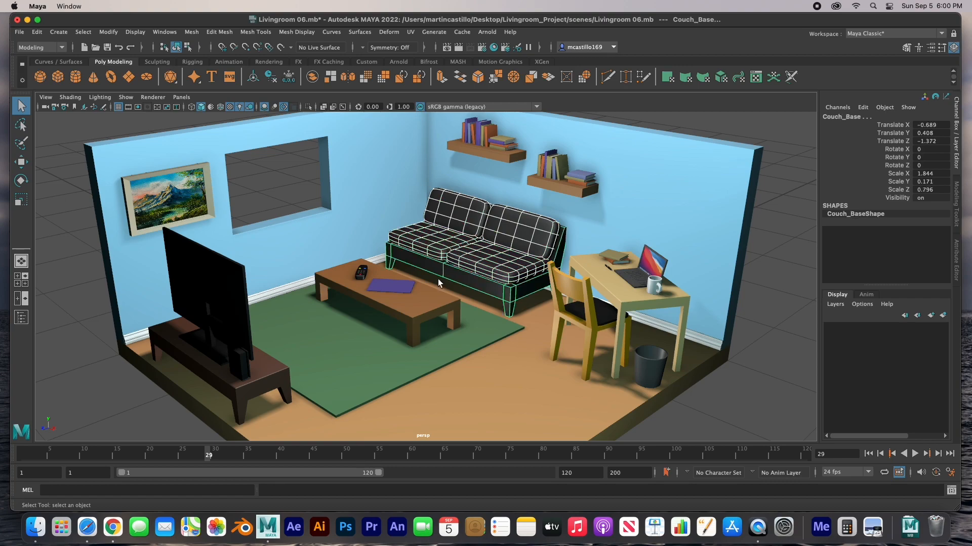
# - Examine the box-based furniture by selecting the coffee table, TV cabinet, desk and couch base in turn
pyautogui.click(433, 310)
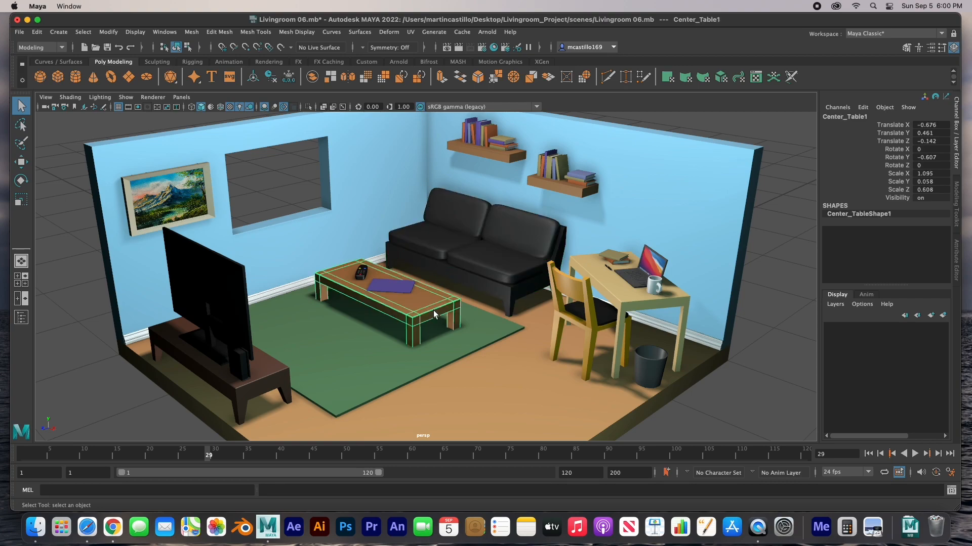
pyautogui.click(273, 369)
pyautogui.click(611, 296)
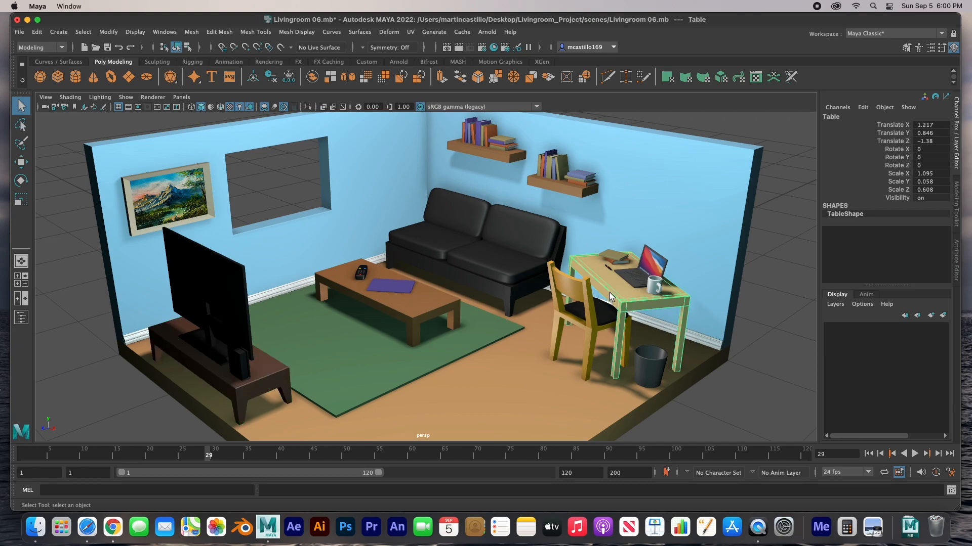
pyautogui.click(461, 278)
pyautogui.click(429, 311)
pyautogui.click(463, 278)
pyautogui.click(429, 301)
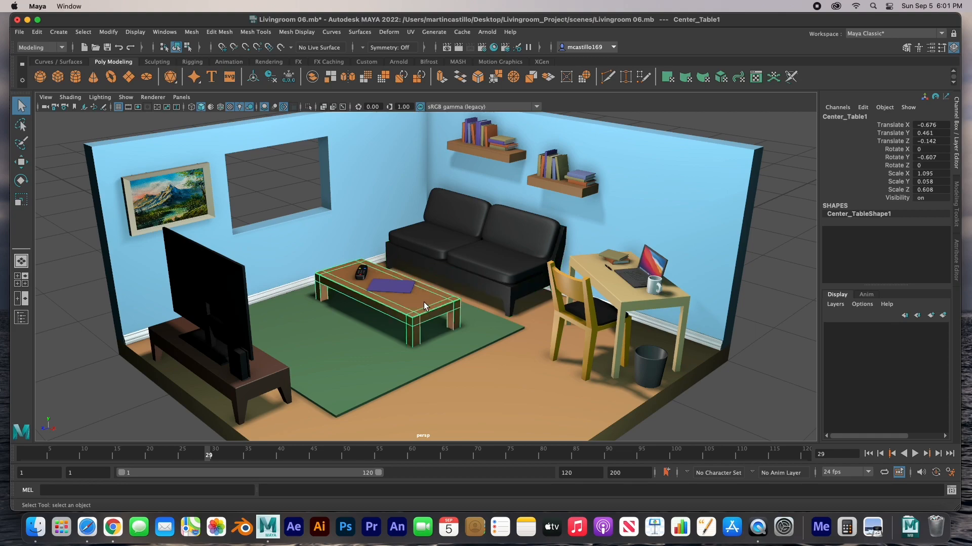
pyautogui.click(273, 370)
pyautogui.click(392, 301)
pyautogui.click(609, 285)
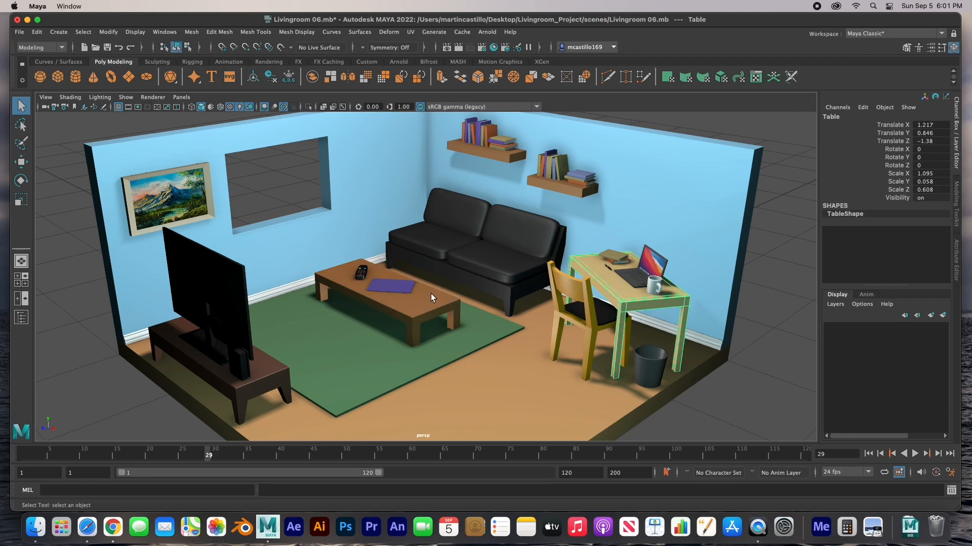
pyautogui.click(430, 293)
pyautogui.click(585, 300)
pyautogui.click(419, 314)
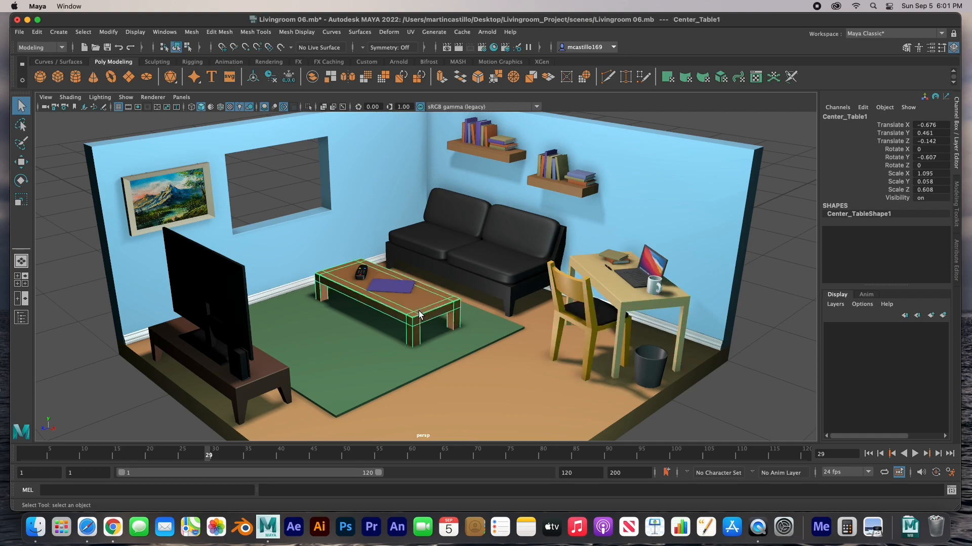
# - Inspect the room shell, wall picture, TV, TV stand, cup, trash can and pen as separate objects
pyautogui.click(401, 181)
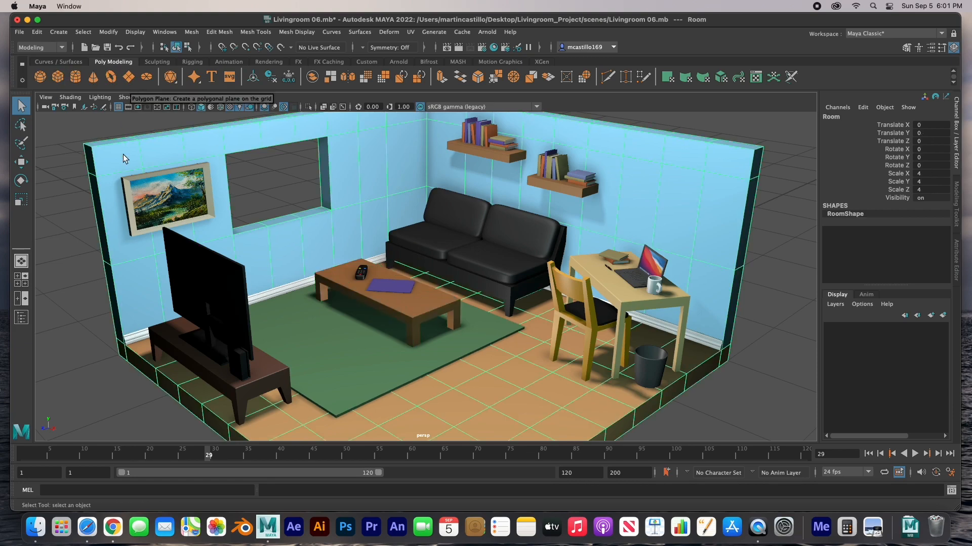
pyautogui.click(153, 182)
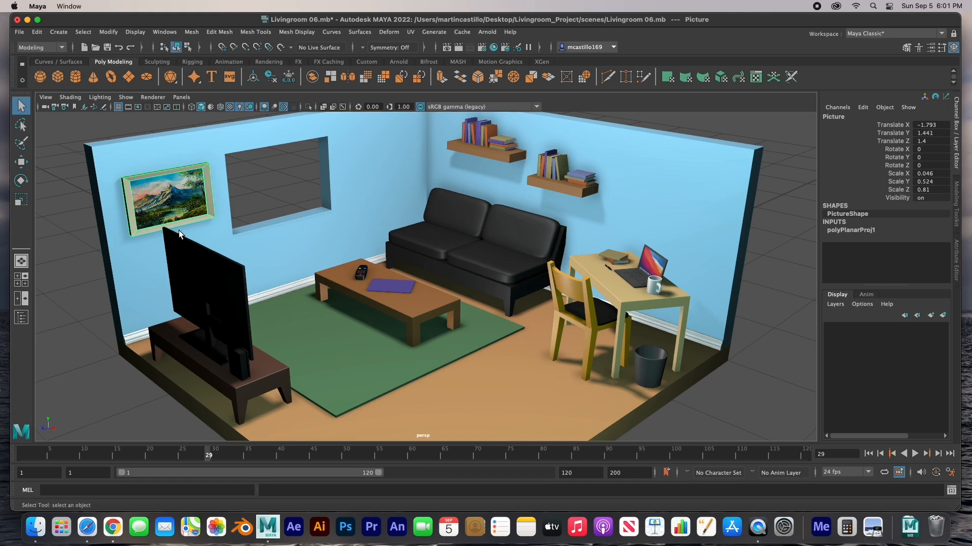
pyautogui.click(194, 261)
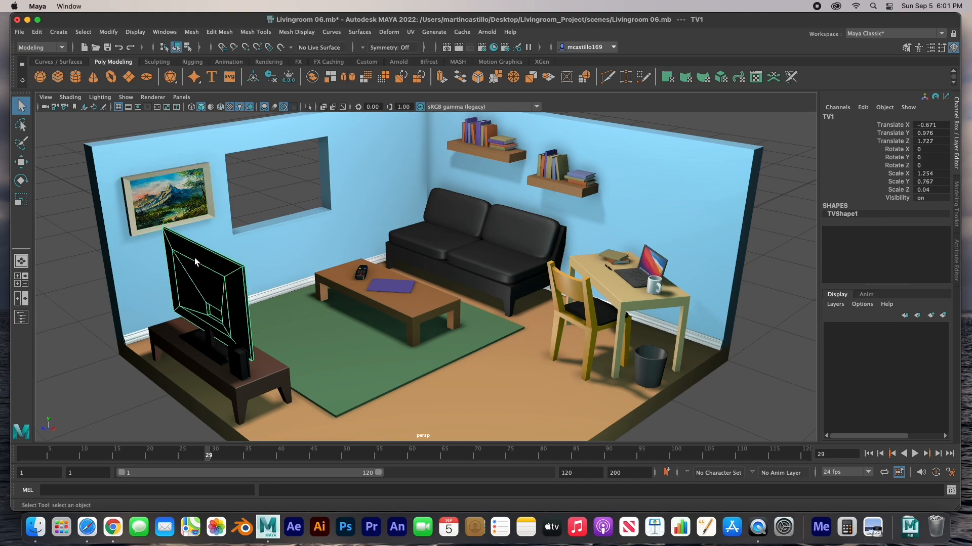
pyautogui.click(198, 339)
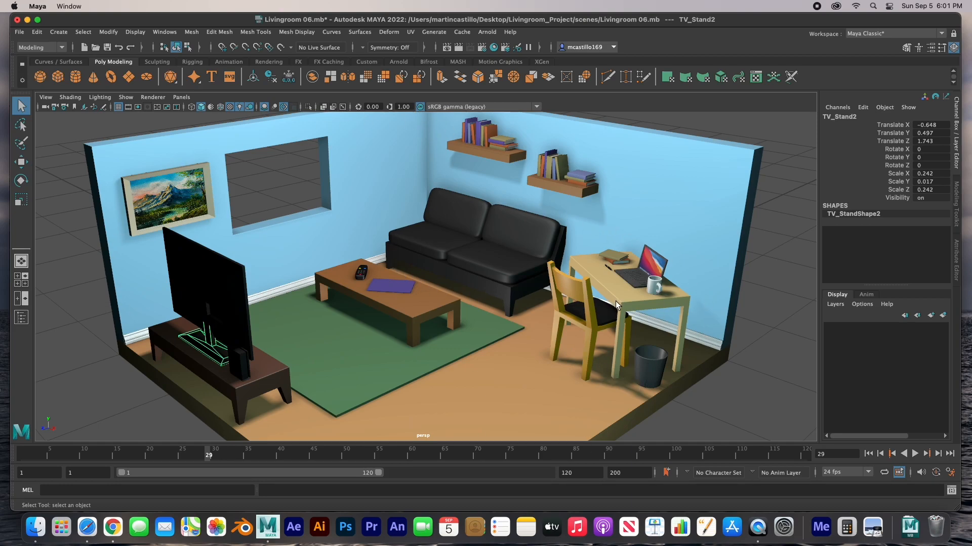
pyautogui.click(654, 284)
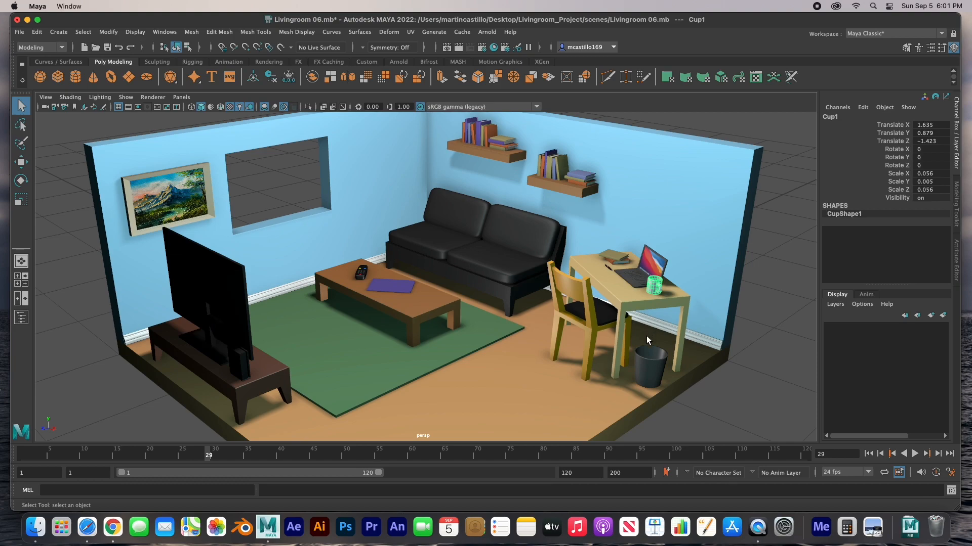
pyautogui.click(651, 369)
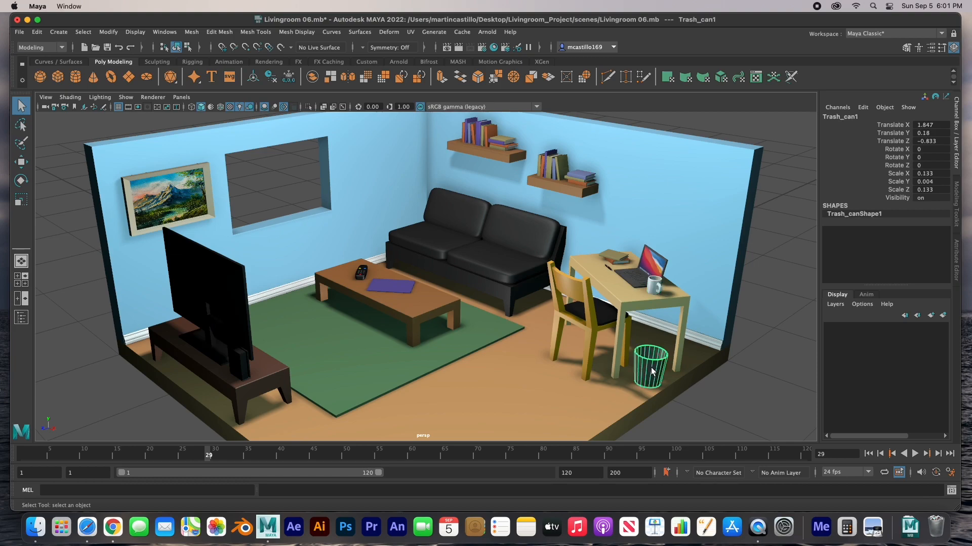
pyautogui.click(608, 268)
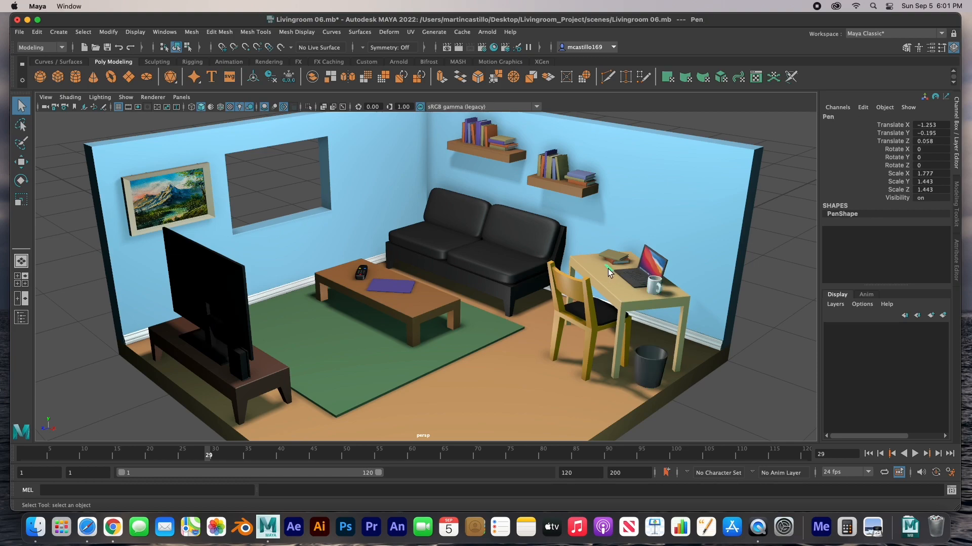
# - Frame the remote control on the coffee table, examine its buttons from above, and return to the whole-room view
pyautogui.click(361, 276)
pyautogui.press('f')
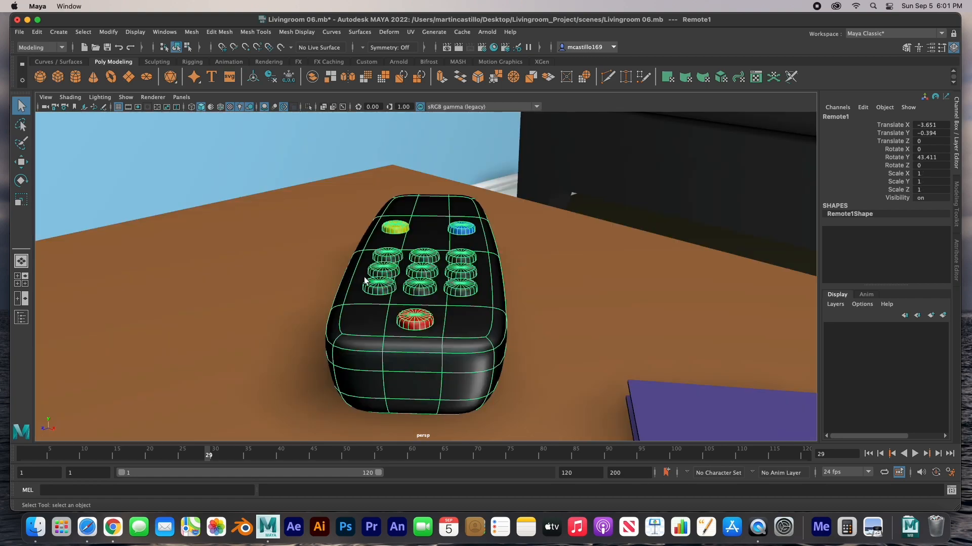
pyautogui.click(366, 246)
pyautogui.keyDown('alt'); pyautogui.moveTo(366, 245); pyautogui.dragTo(426, 283); pyautogui.keyUp('alt')
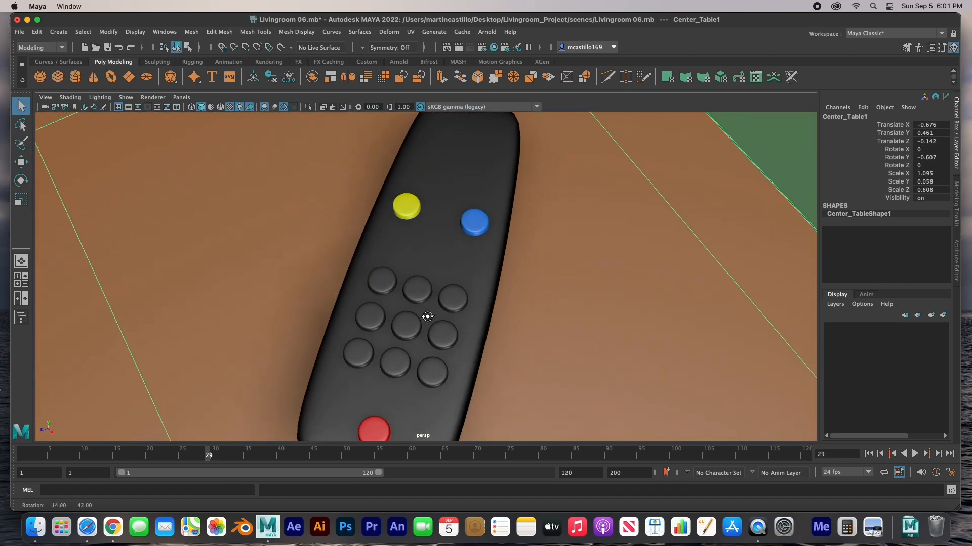
pyautogui.scroll(-10, 426, 284)
pyautogui.scroll(-10, 426, 283)
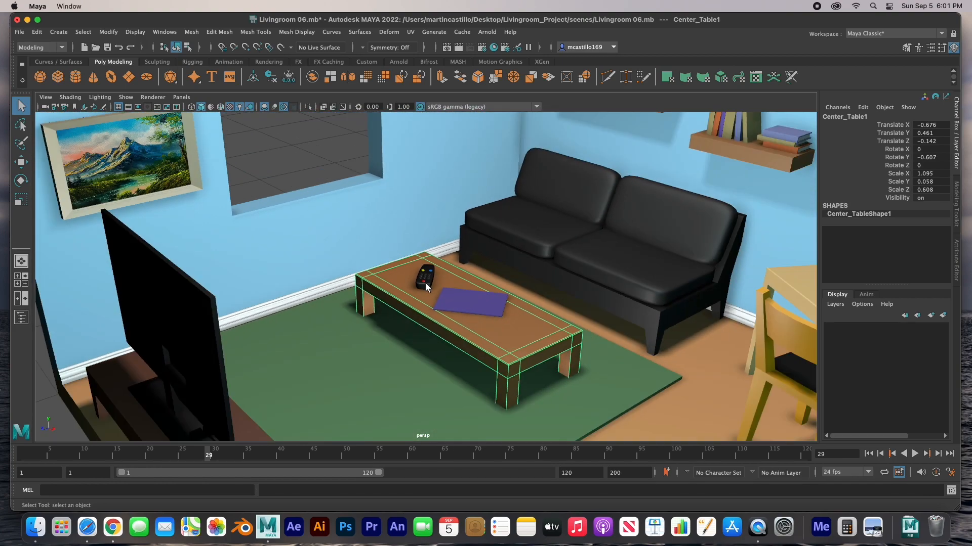
pyautogui.scroll(-5, 463, 296)
pyautogui.keyDown('alt'); pyautogui.moveTo(464, 293); pyautogui.dragTo(408, 283, button='middle'); pyautogui.keyUp('alt')
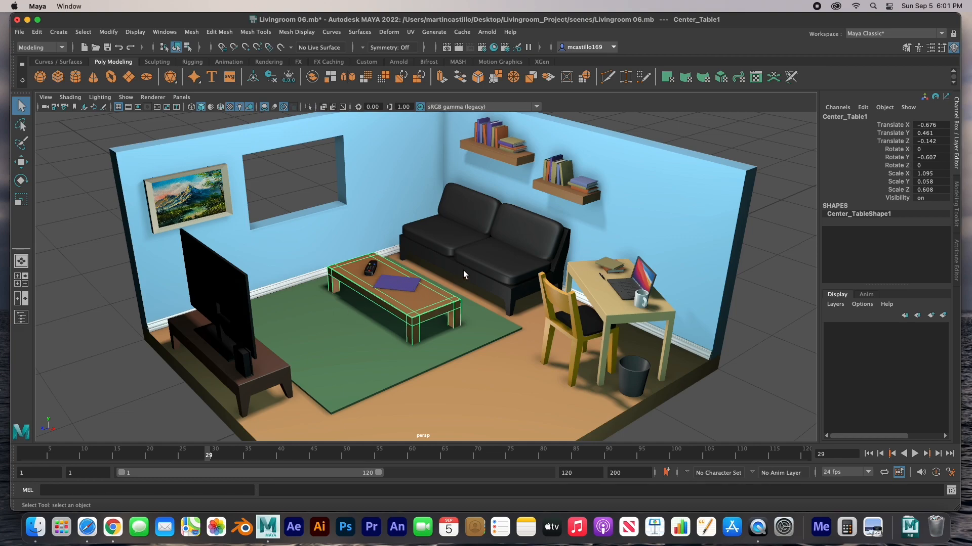
# - Create a polygon cube raised to about Y 0.419 and scale it into a slab of about X 1.46, Y 0.087, Z 0.61
pyautogui.click(673, 428)
pyautogui.click(430, 312)
pyautogui.click(56, 76)
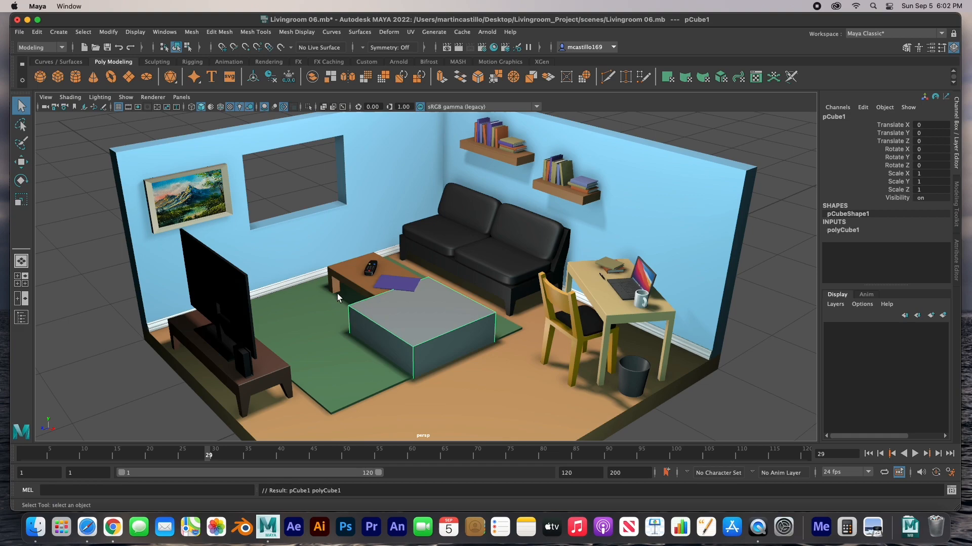
pyautogui.press('r')
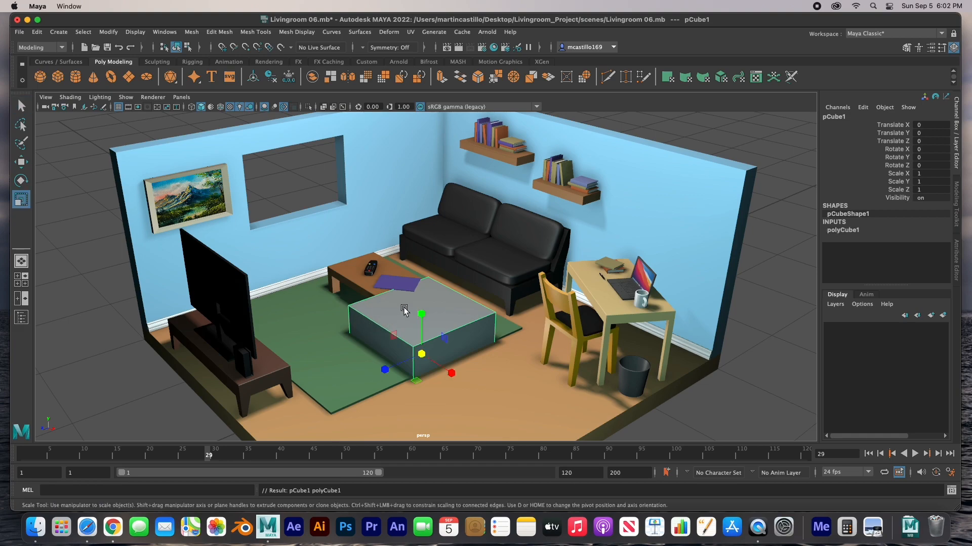
pyautogui.moveTo(421, 304); pyautogui.dragTo(413, 276)
pyautogui.press('w')
pyautogui.press('r')
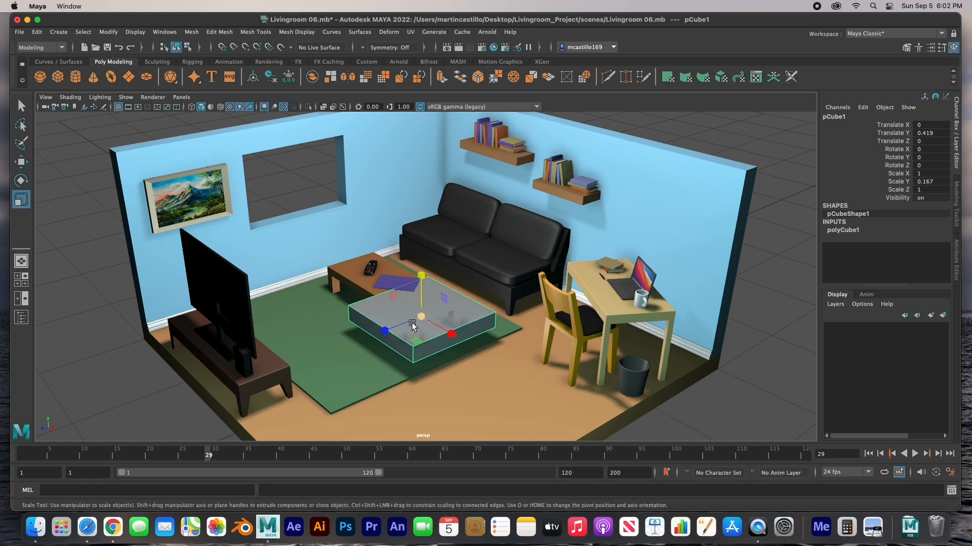
pyautogui.moveTo(420, 284); pyautogui.dragTo(421, 303)
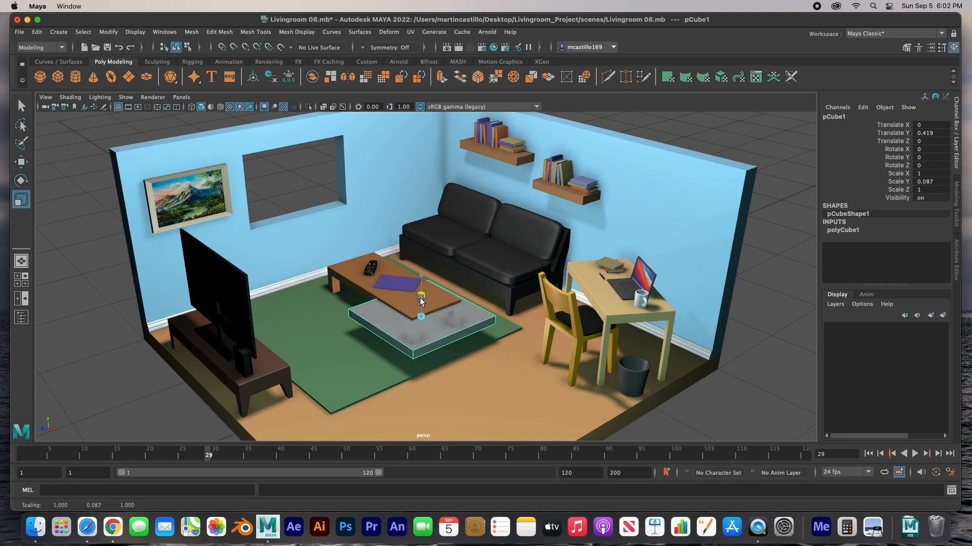
pyautogui.moveTo(384, 332); pyautogui.dragTo(463, 342)
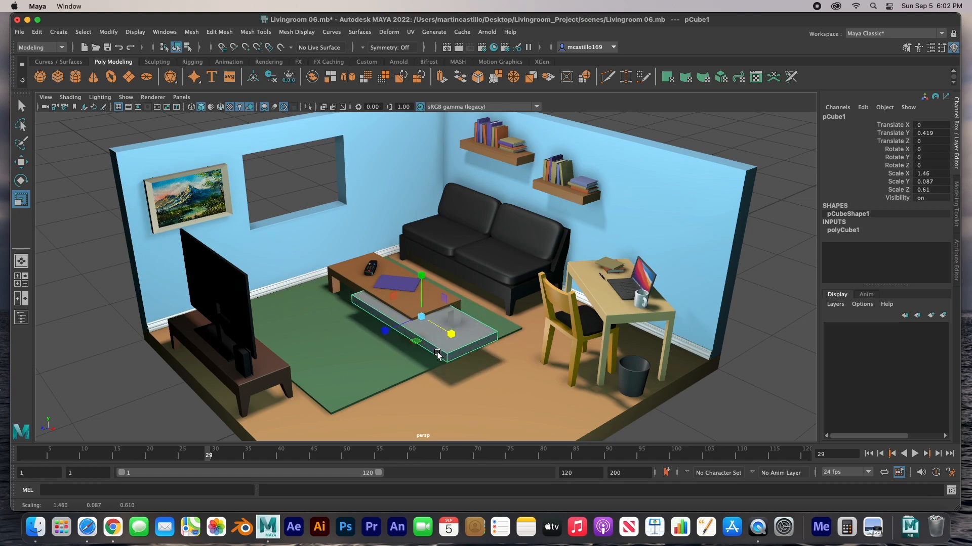
# - Move the slab onto the open floor beside the coffee table, at about X 0.966, Y 0.395, Z 0.247
pyautogui.press('w')
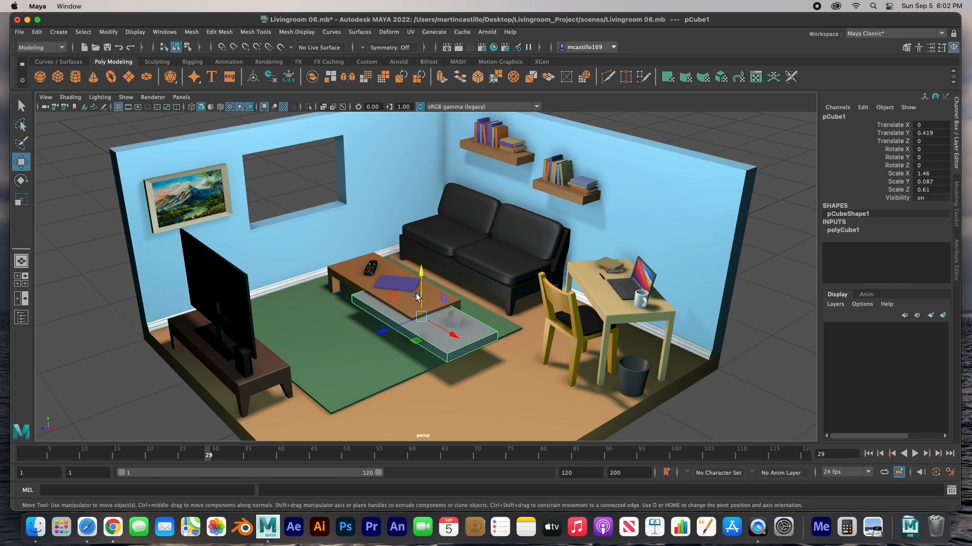
pyautogui.hotkey('ctrl', 'shift', 'a')
pyautogui.press('super+z')
pyautogui.moveTo(423, 295); pyautogui.dragTo(422, 290)
pyautogui.moveTo(452, 330); pyautogui.dragTo(550, 372)
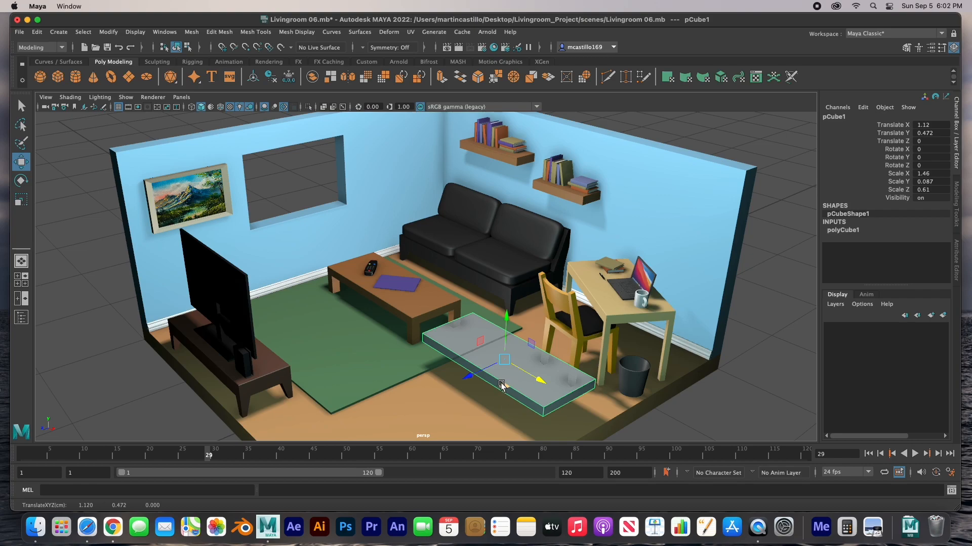
pyautogui.moveTo(504, 360); pyautogui.dragTo(471, 368)
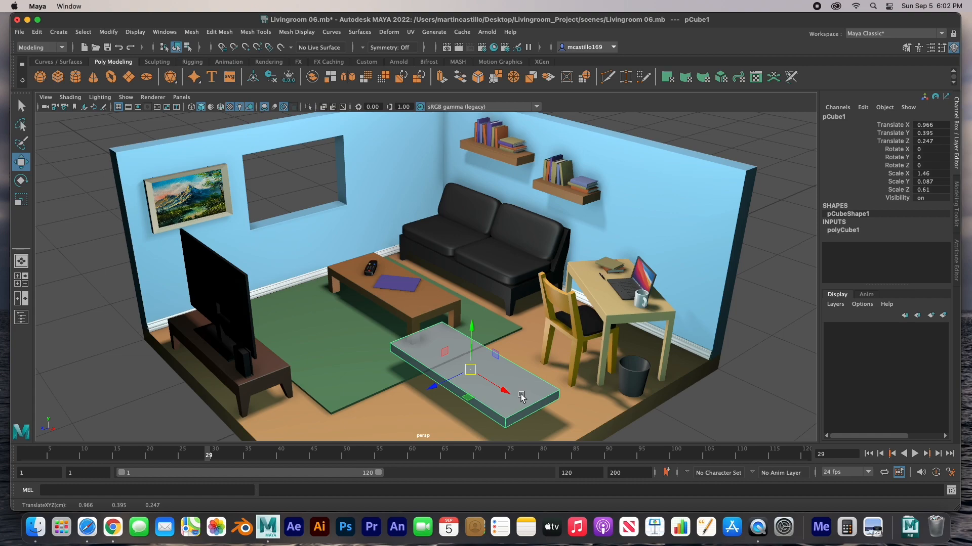
# - Start a new empty scene without saving the changes to Livingroom 06.mb
pyautogui.click(495, 296)
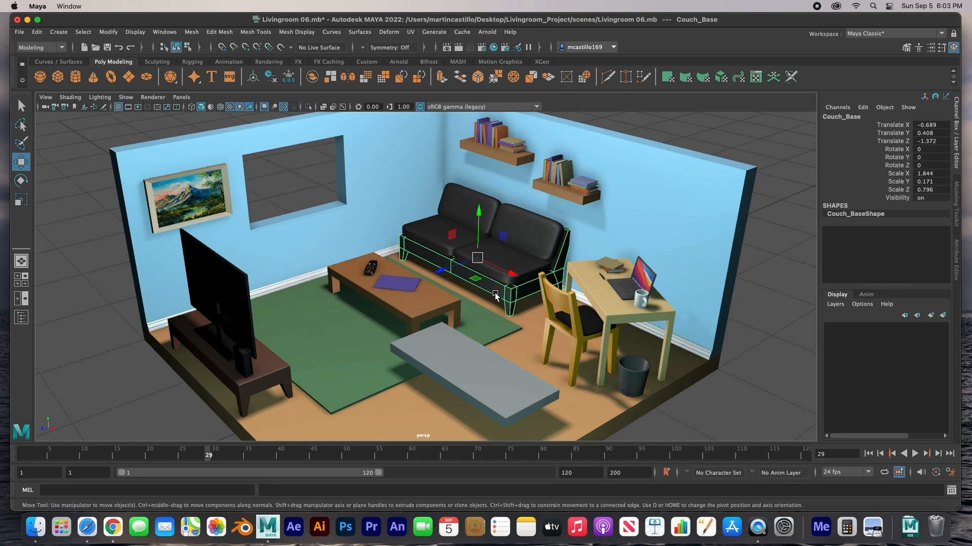
pyautogui.click(19, 33)
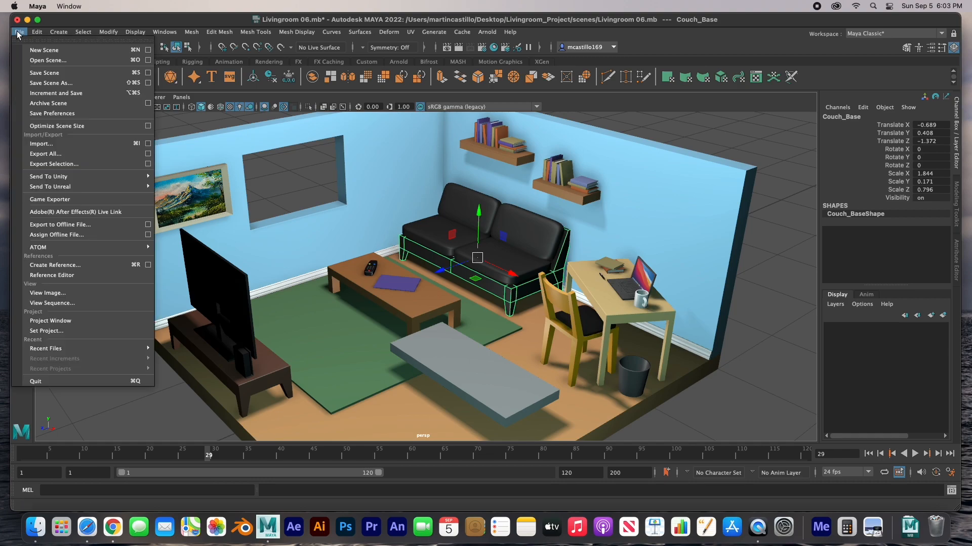
pyautogui.click(38, 60)
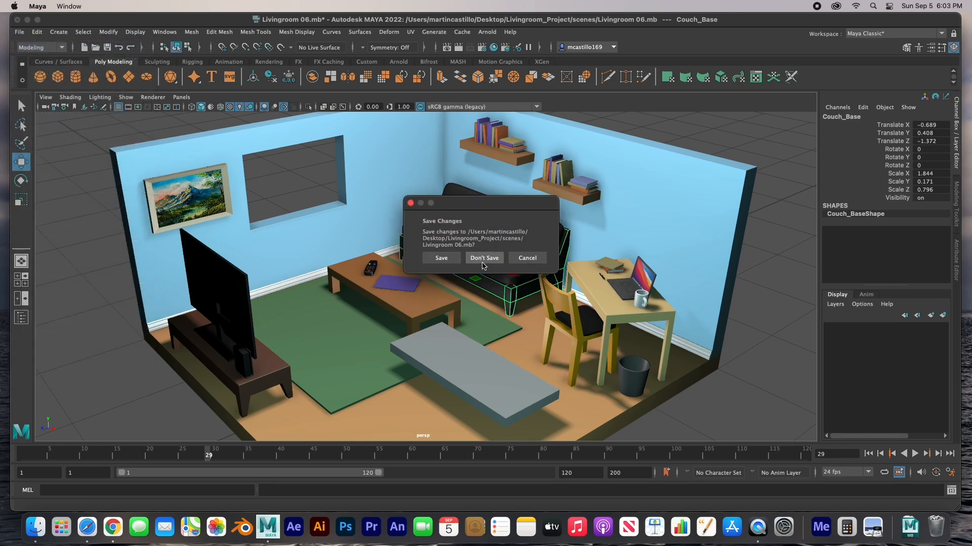
pyautogui.click(483, 259)
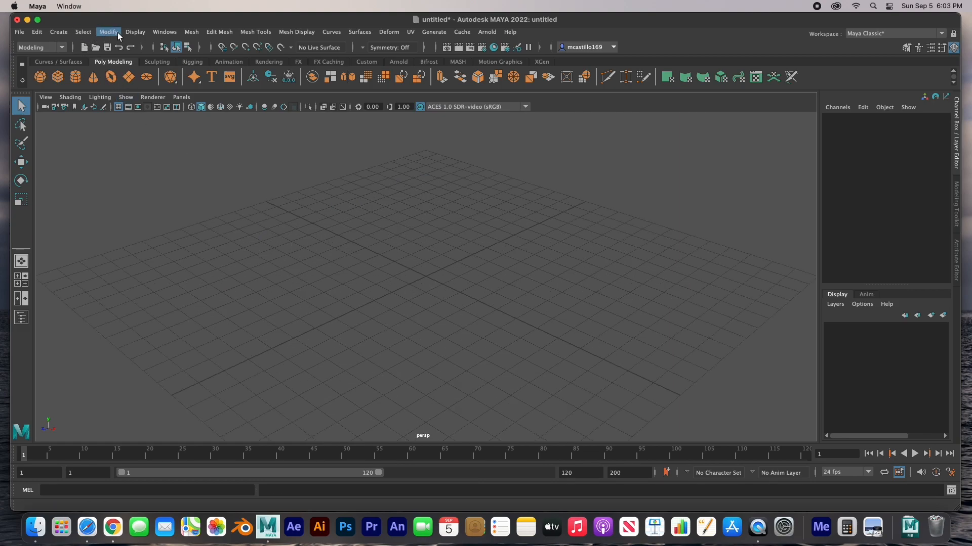
# - Set the scene's linear working unit to meter in the preferences
pyautogui.click(162, 32)
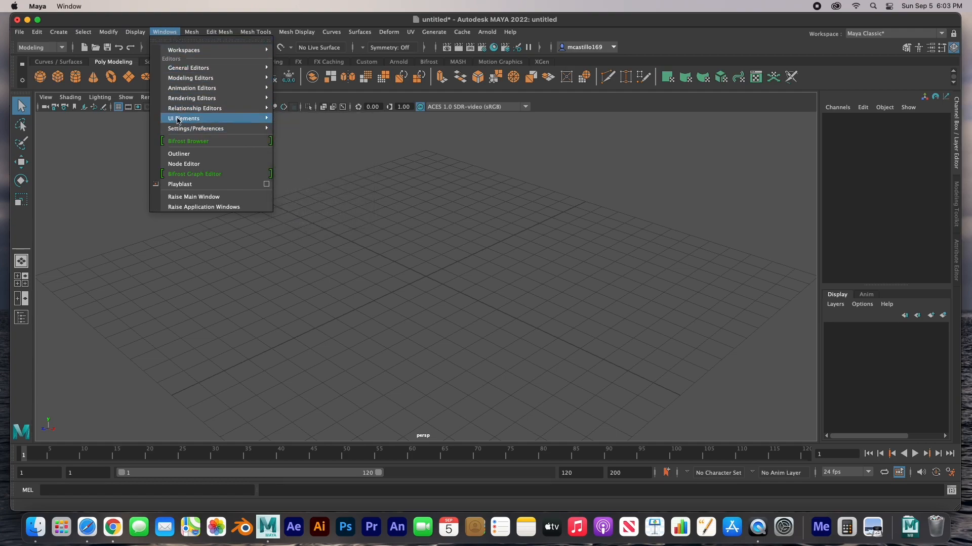
pyautogui.moveTo(180, 133)
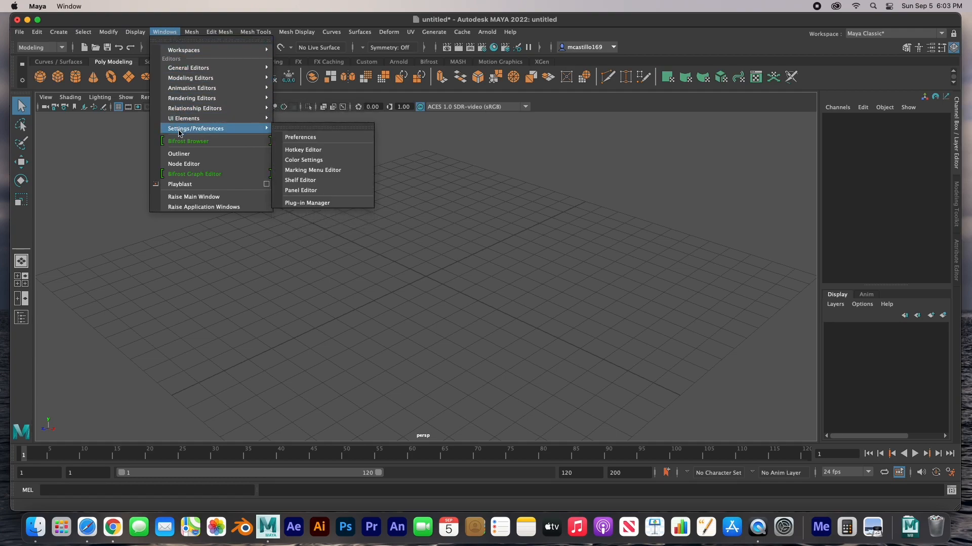
pyautogui.click(301, 141)
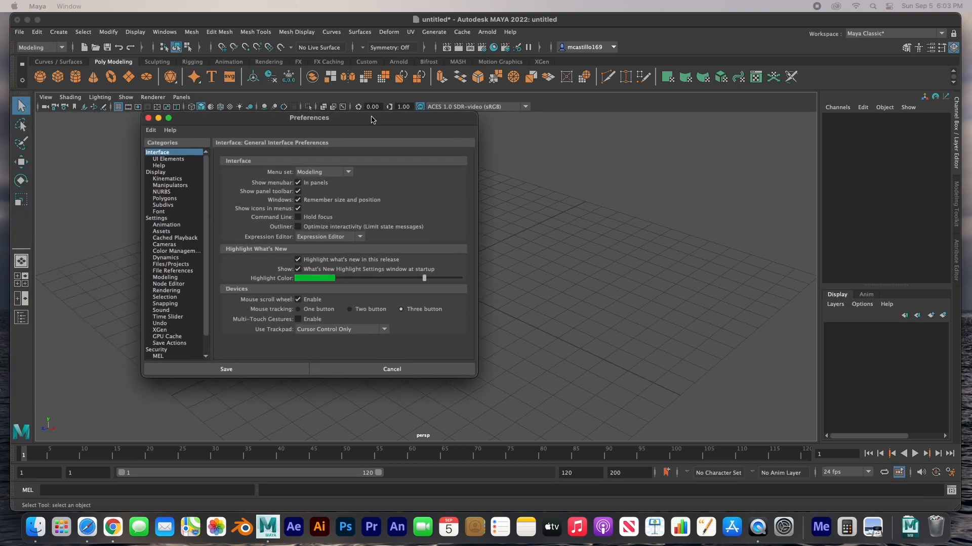
pyautogui.click(166, 218)
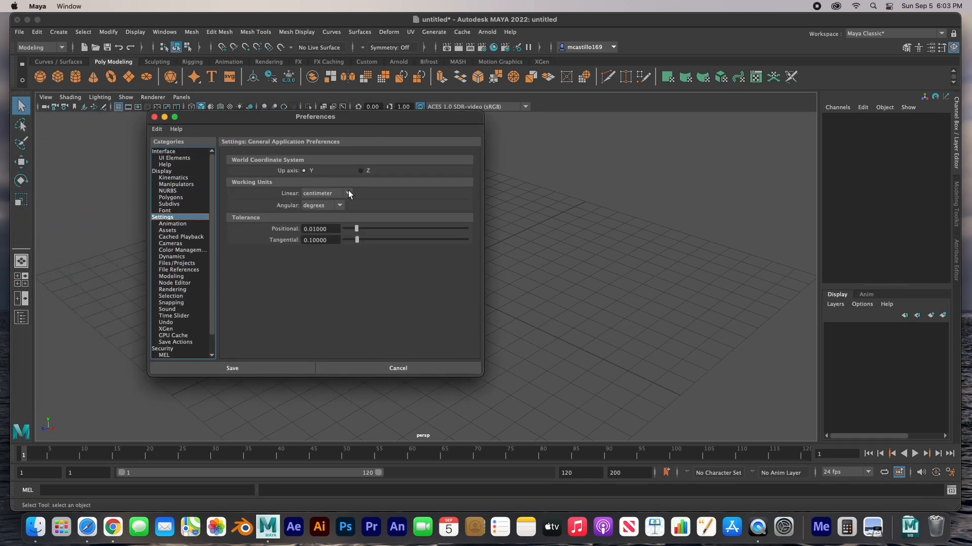
pyautogui.click(348, 193)
pyautogui.click(344, 222)
pyautogui.click(155, 117)
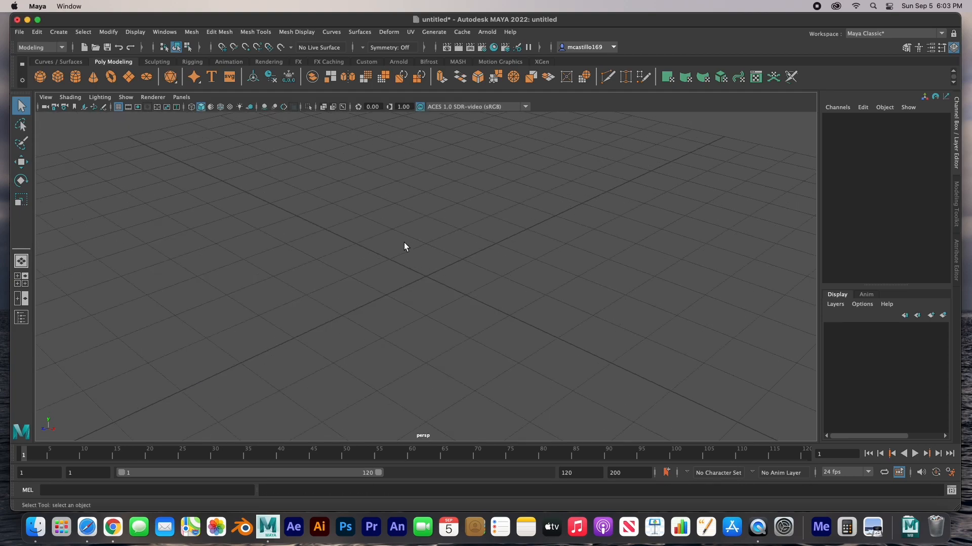
# - Create a polygon plane at the origin and scale it uniformly to about 3.968
pyautogui.click(129, 76)
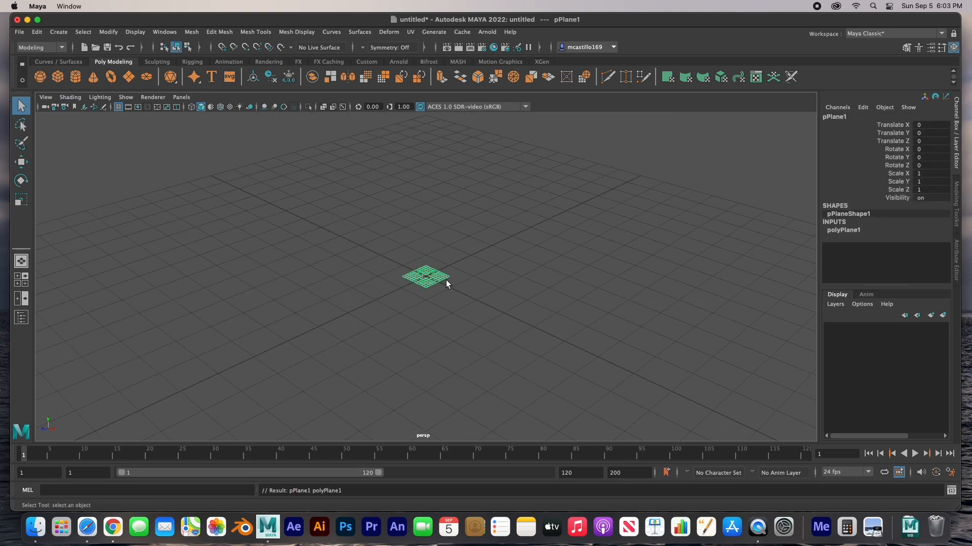
pyautogui.scroll(3, 436, 287)
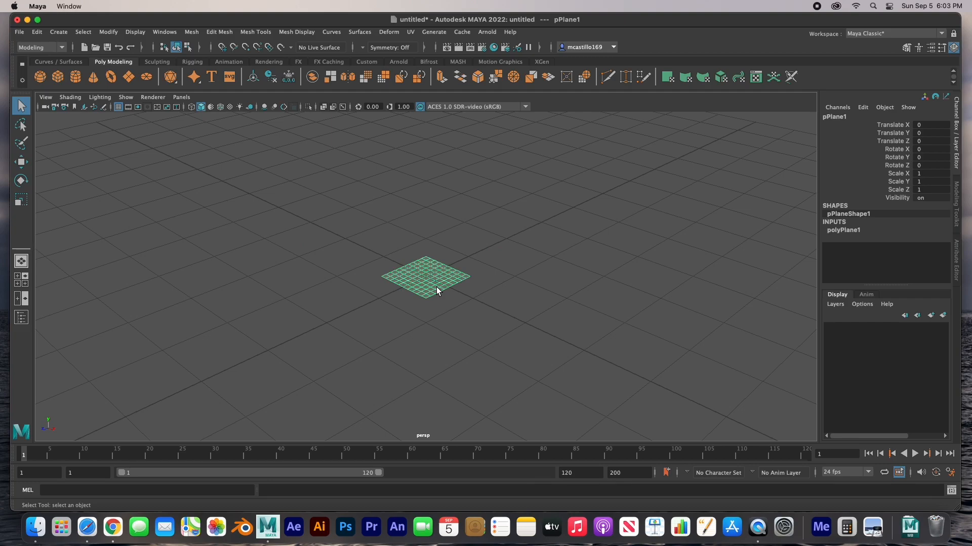
pyautogui.press('r')
pyautogui.moveTo(426, 277); pyautogui.dragTo(521, 297)
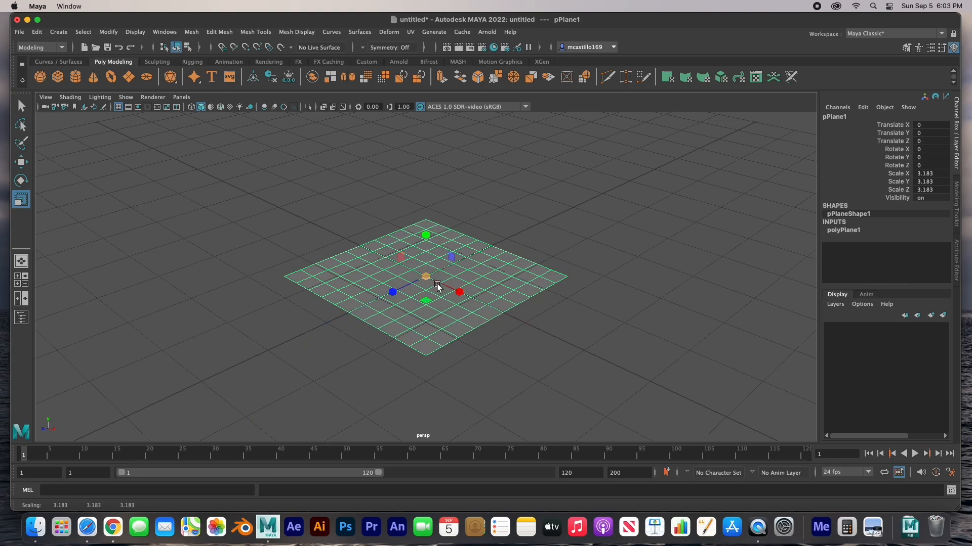
pyautogui.moveTo(425, 277); pyautogui.dragTo(463, 285)
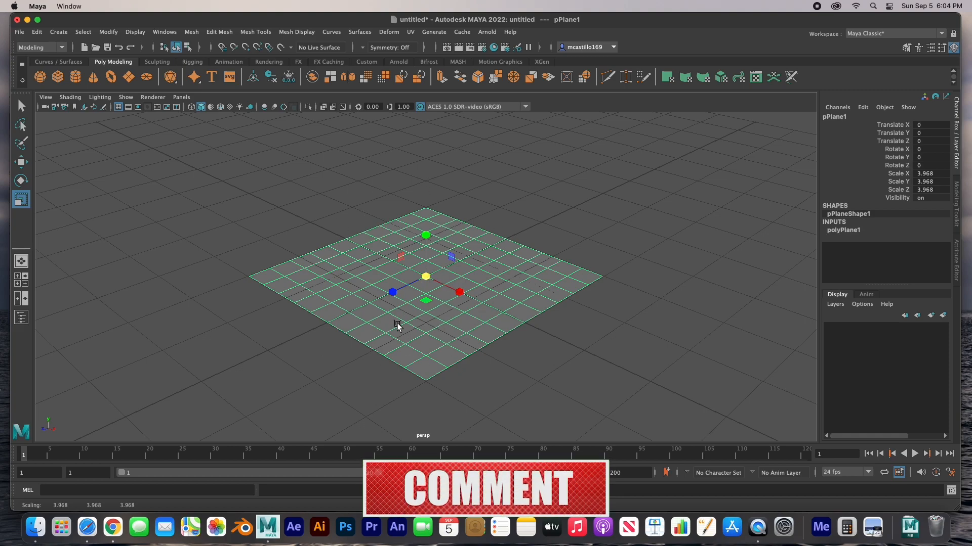
# - Select all faces of the plane and extrude them upward about 0.205 m to form a floor slab
pyautogui.rightClick(343, 251)
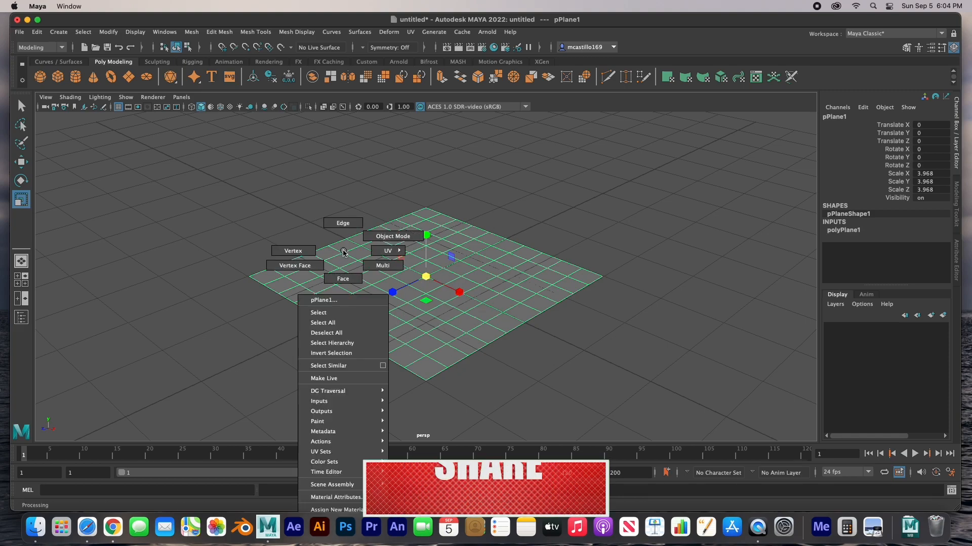
pyautogui.click(342, 279)
pyautogui.moveTo(215, 186); pyautogui.dragTo(626, 396)
pyautogui.press('w')
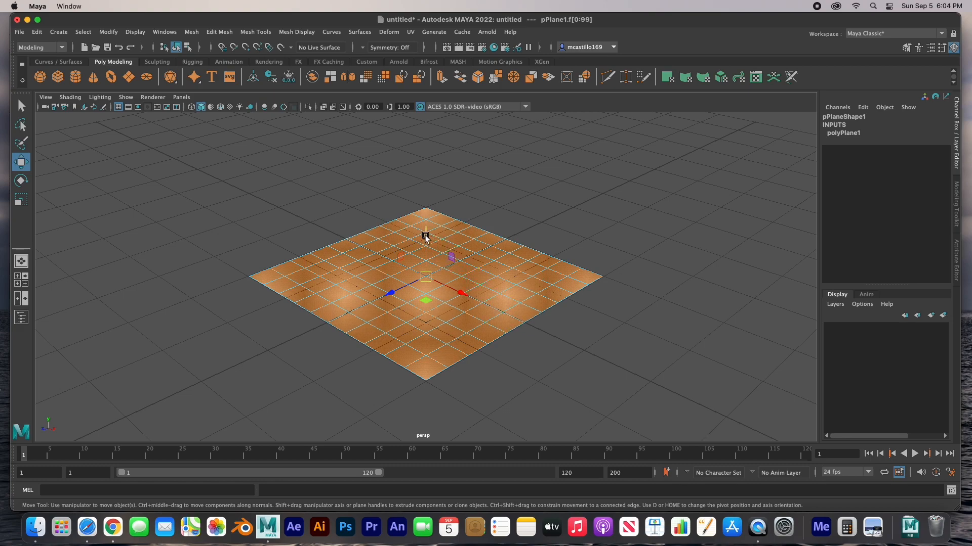
pyautogui.keyDown('shift'); pyautogui.moveTo(425, 236); pyautogui.dragTo(426, 218); pyautogui.keyUp('shift')
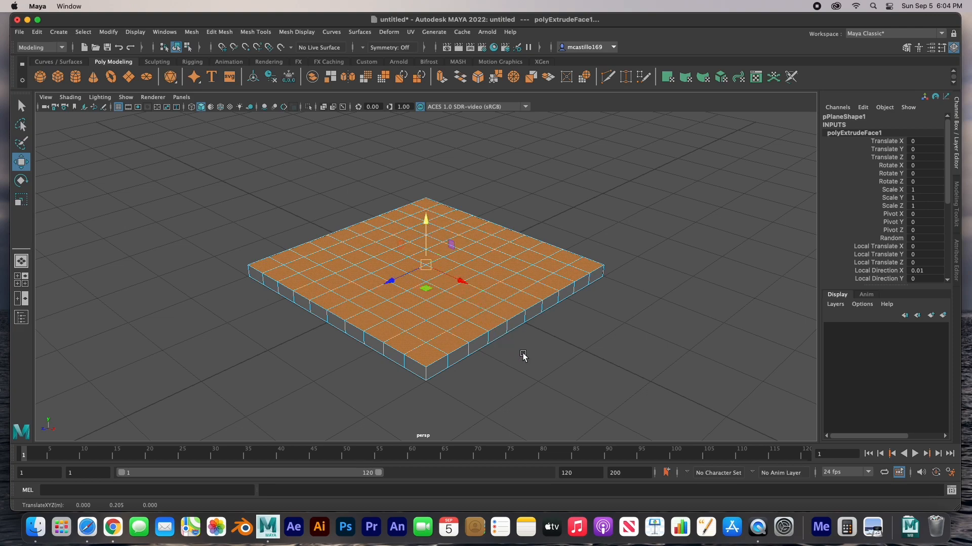
pyautogui.click(532, 360)
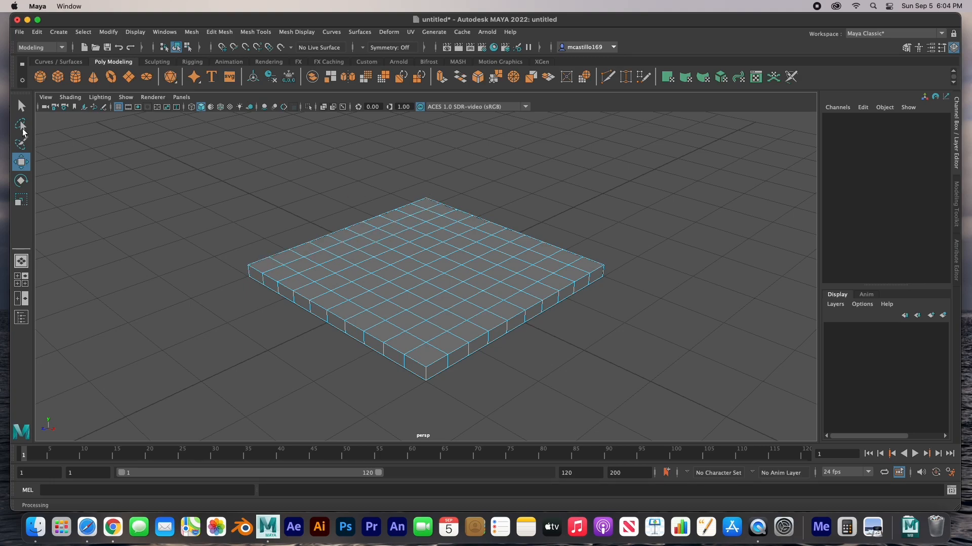
# - Select the rows of top faces along the floor slab's two back edges
pyautogui.click(17, 108)
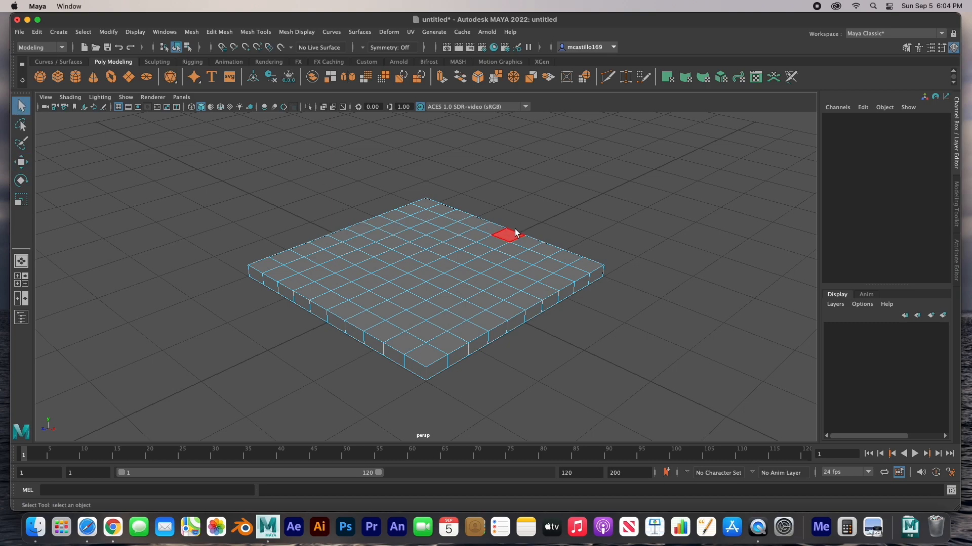
pyautogui.moveTo(429, 203); pyautogui.dragTo(588, 268)
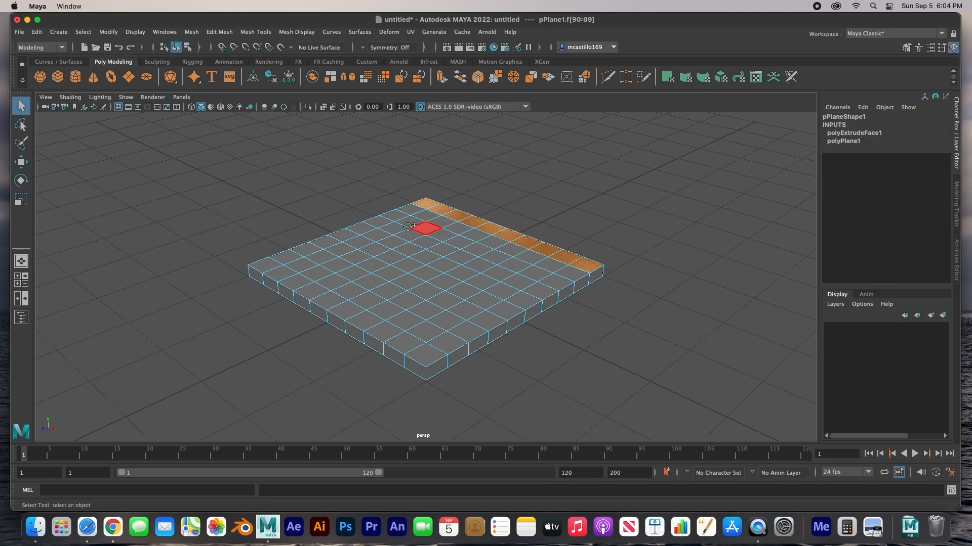
pyautogui.moveTo(423, 208); pyautogui.dragTo(256, 267)
pyautogui.moveTo(310, 250)
pyautogui.keyDown('ctrl'); pyautogui.mouseDown()
pyautogui.moveTo(348, 248)
pyautogui.moveTo(297, 262)
pyautogui.mouseUp(); pyautogui.keyUp('ctrl')
pyautogui.moveTo(418, 359); pyautogui.dragTo(418, 358)
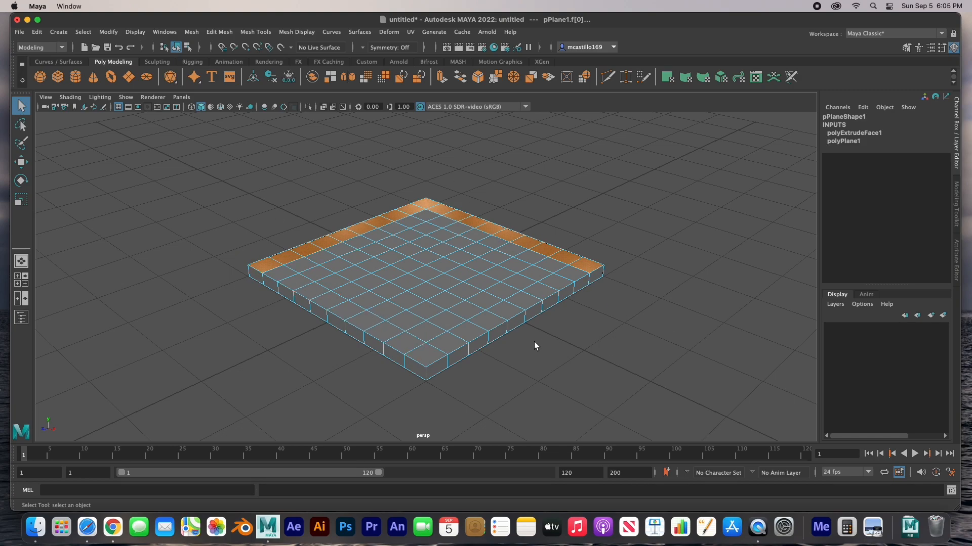
# - Extrude the selected border faces upward to about Y 1.496 m in the front view to form two walls
pyautogui.press('space')
pyautogui.press('space')
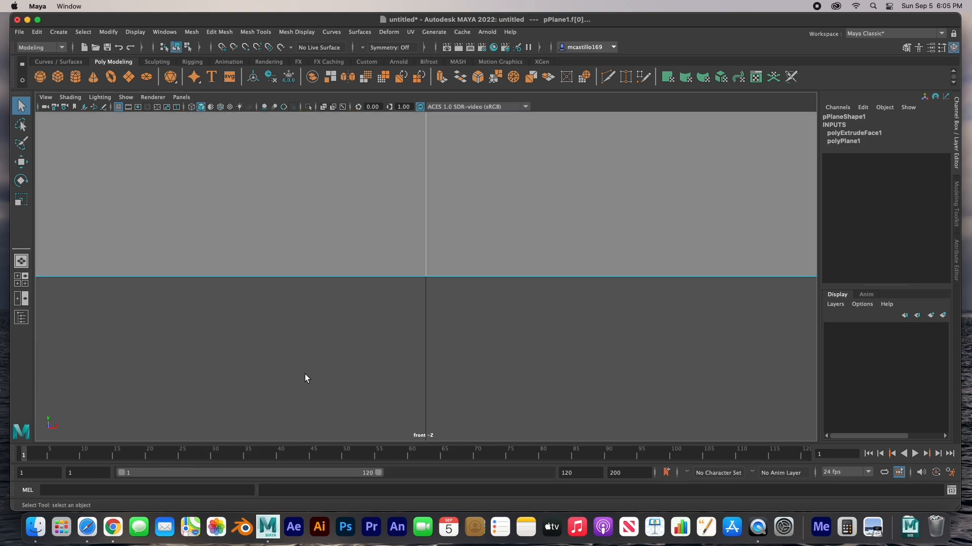
pyautogui.scroll(-10, 305, 375)
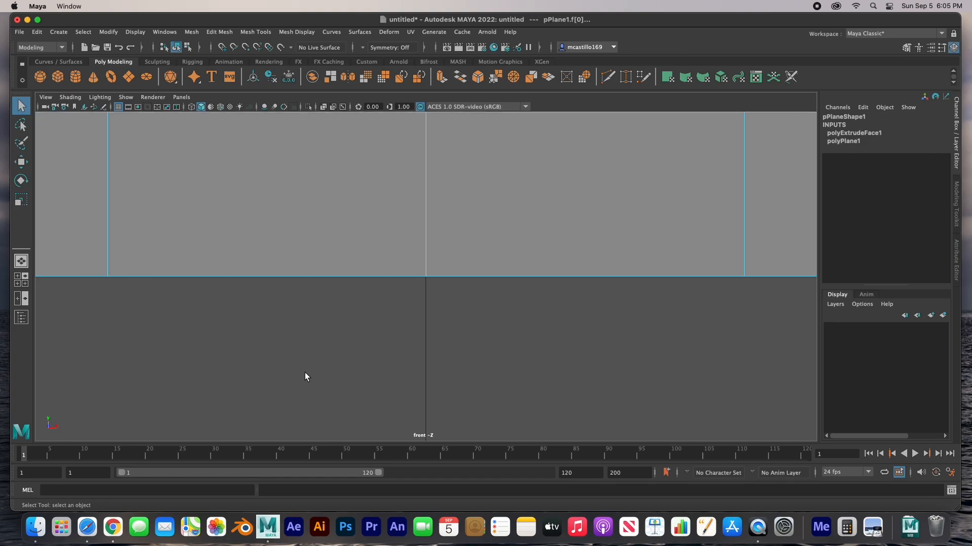
pyautogui.scroll(-4, 305, 373)
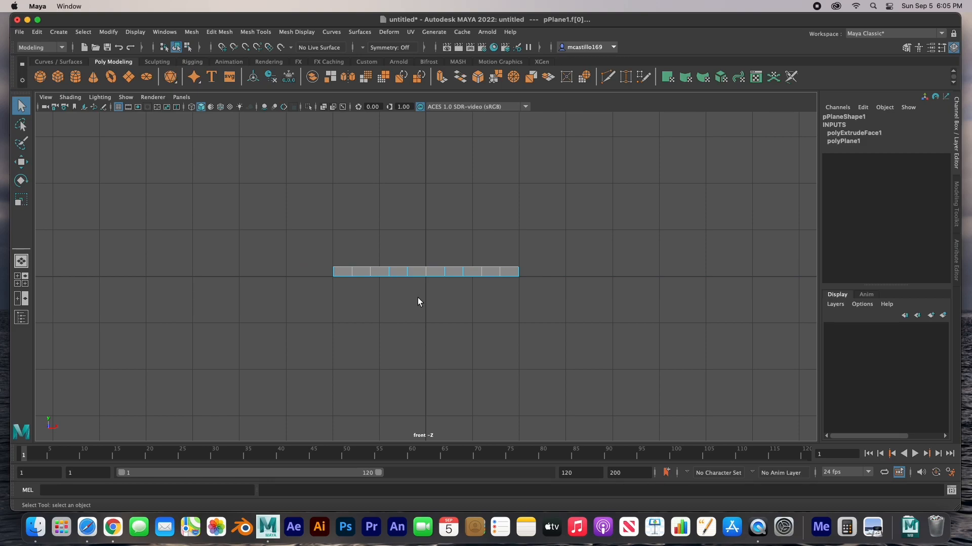
pyautogui.press('w')
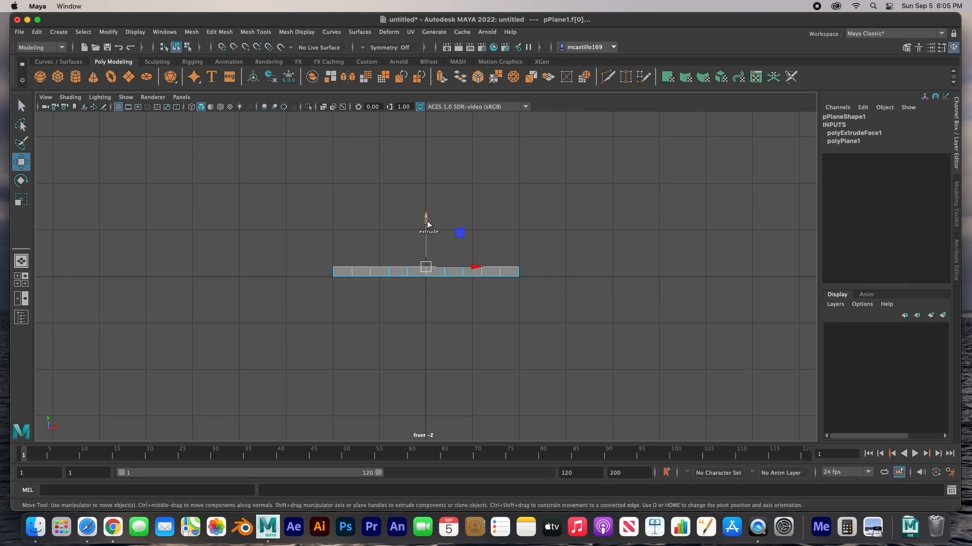
pyautogui.keyDown('shift'); pyautogui.moveTo(427, 223); pyautogui.dragTo(428, 163); pyautogui.keyUp('shift')
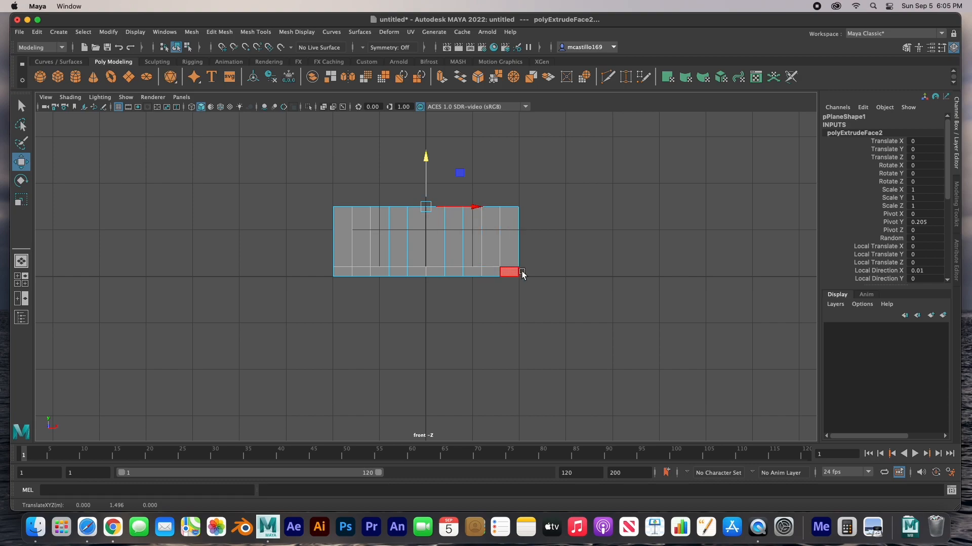
# - Raise the top faces of both walls slightly to make the room taller
pyautogui.press('space')
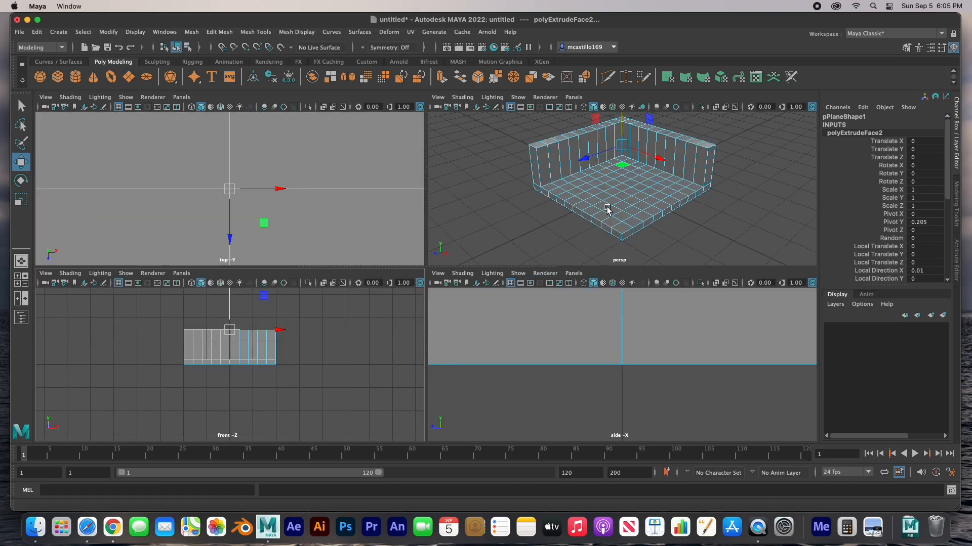
pyautogui.moveTo(235, 310); pyautogui.dragTo(231, 297)
pyautogui.press('space')
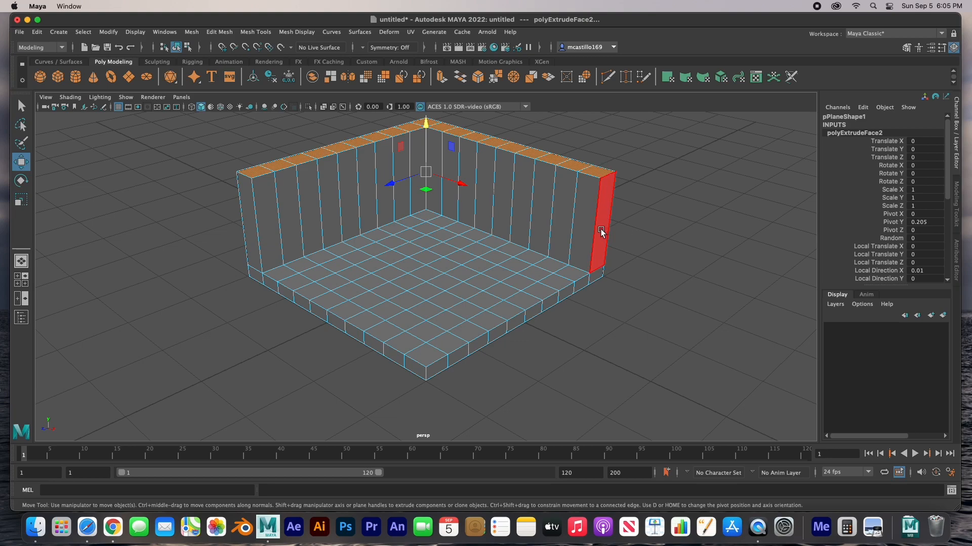
# - Thin the wall on the negative X side by moving its inner column of vertices outward to about X -1.826 m
pyautogui.press('space')
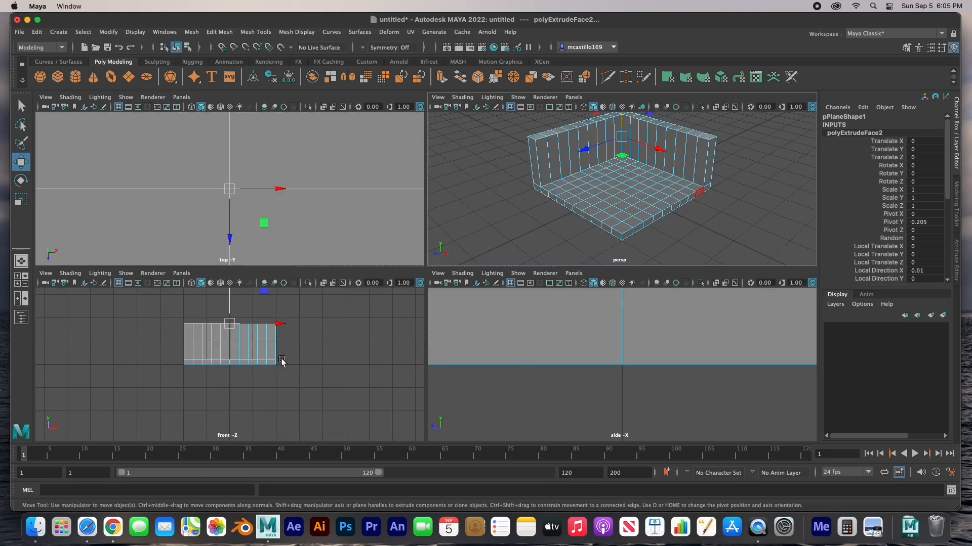
pyautogui.press('space')
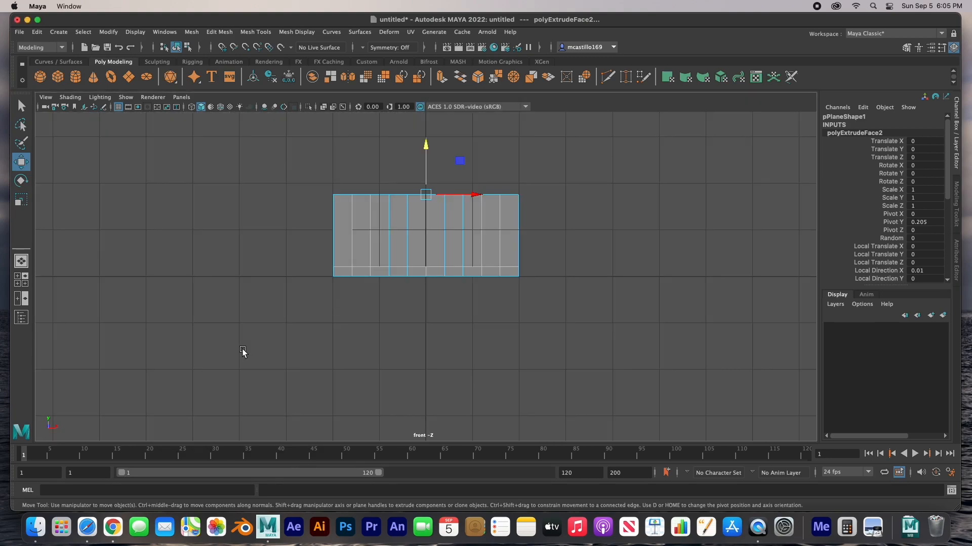
pyautogui.rightClick(384, 246)
pyautogui.moveTo(599, 199); pyautogui.dragTo(553, 200, button='right')
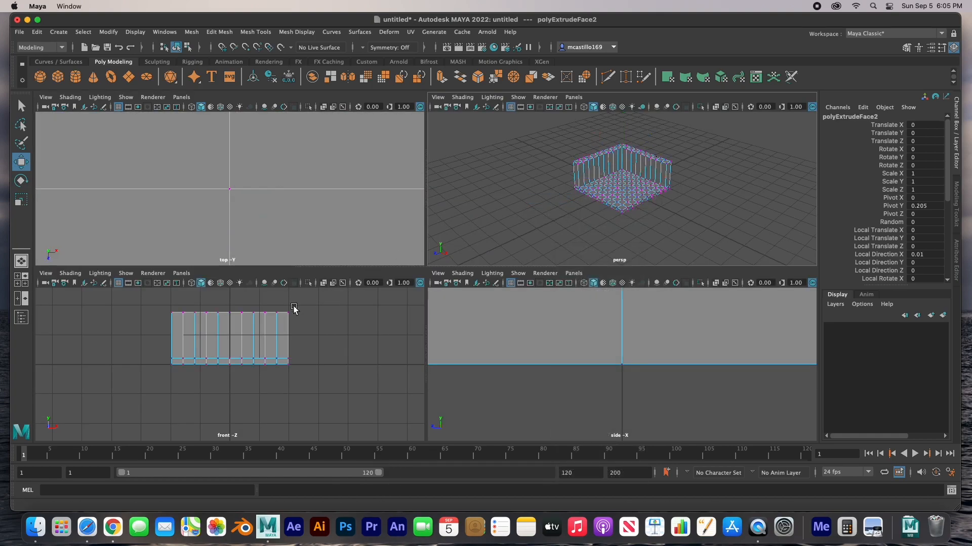
pyautogui.moveTo(179, 305); pyautogui.dragTo(187, 394)
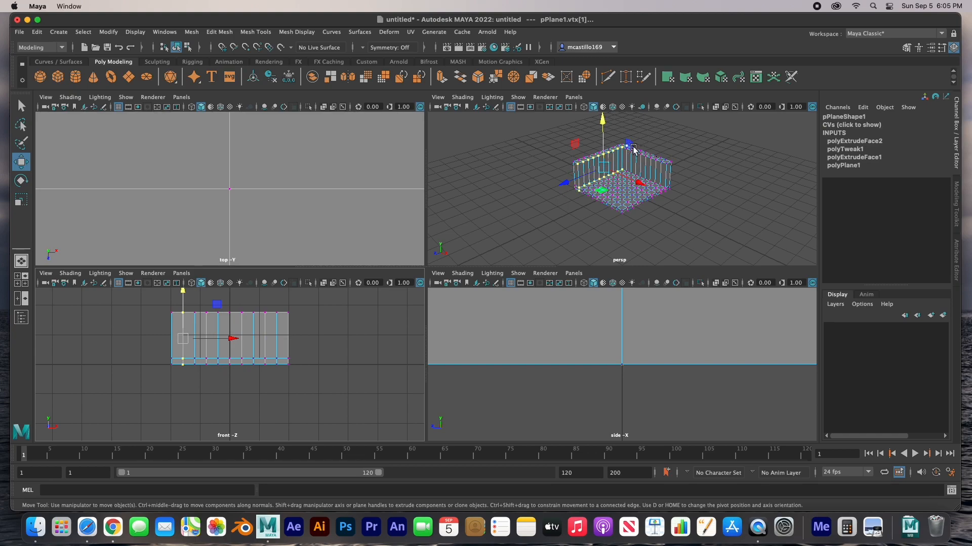
pyautogui.scroll(6, 582, 178)
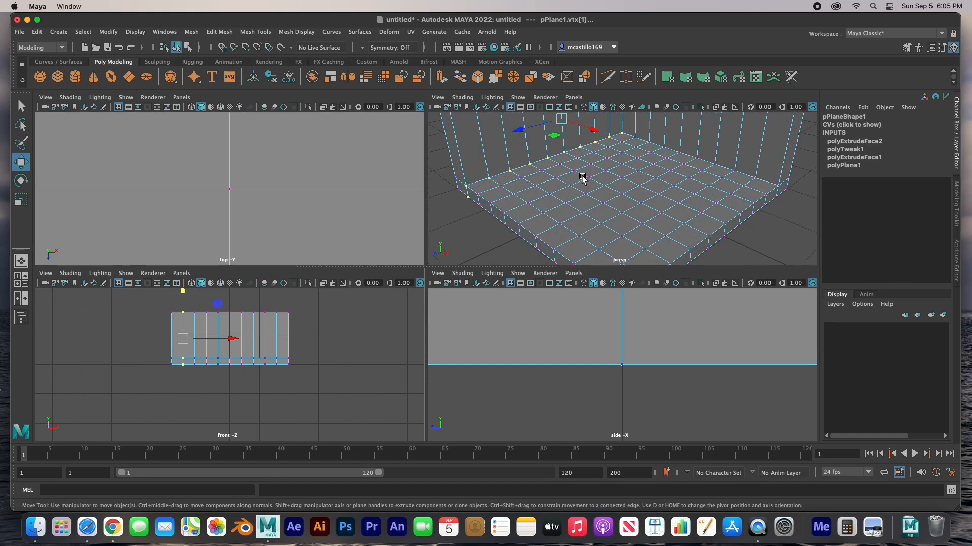
pyautogui.scroll(-6, 583, 178)
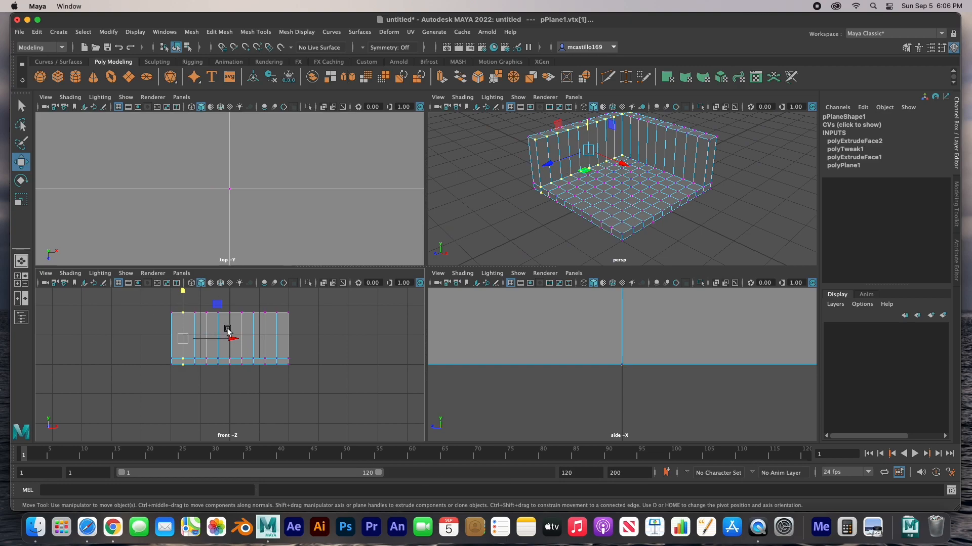
pyautogui.moveTo(230, 340); pyautogui.dragTo(224, 341)
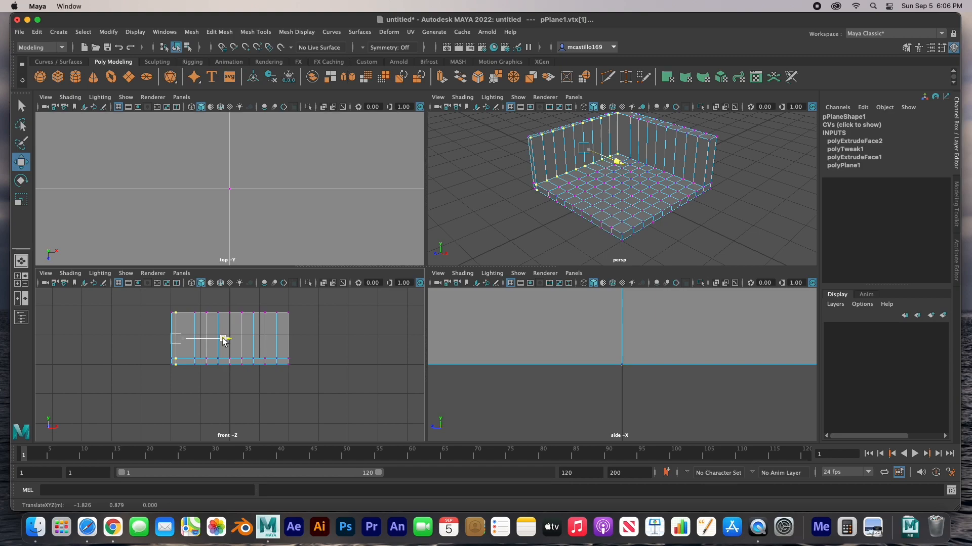
# - Thin the wall on the negative Z side by moving its inner column of vertices outward to about Z -1.84 m
pyautogui.press('f')
pyautogui.scroll(-3, 625, 374)
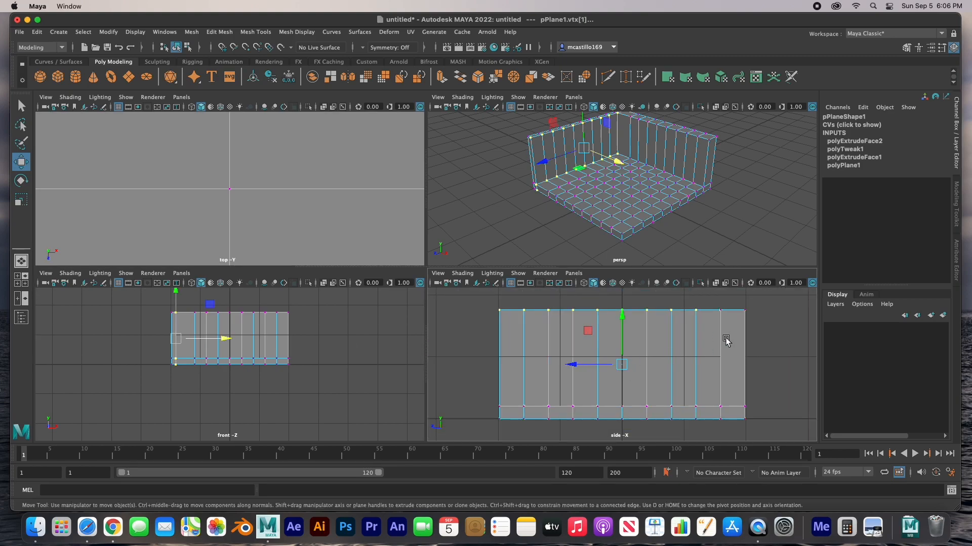
pyautogui.moveTo(709, 297); pyautogui.dragTo(729, 429)
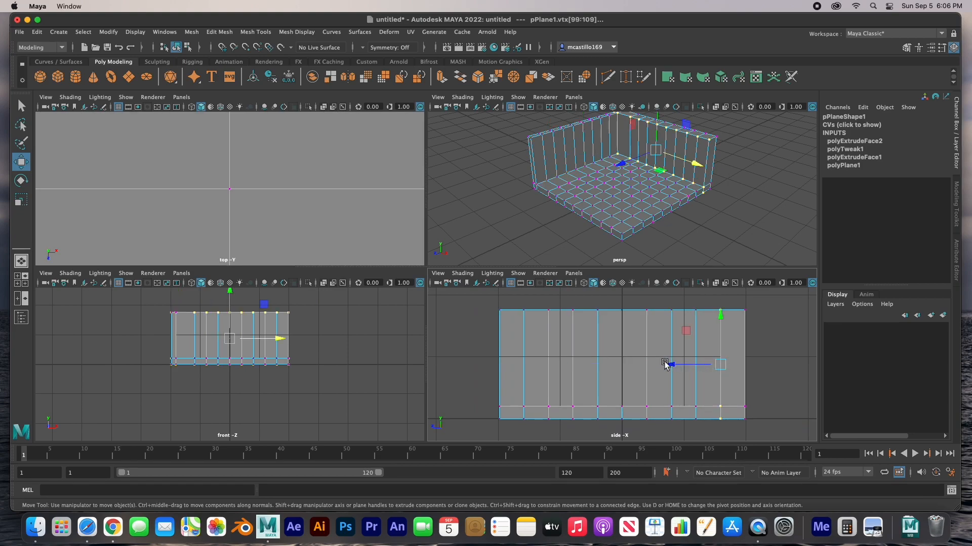
pyautogui.moveTo(671, 365); pyautogui.dragTo(684, 365)
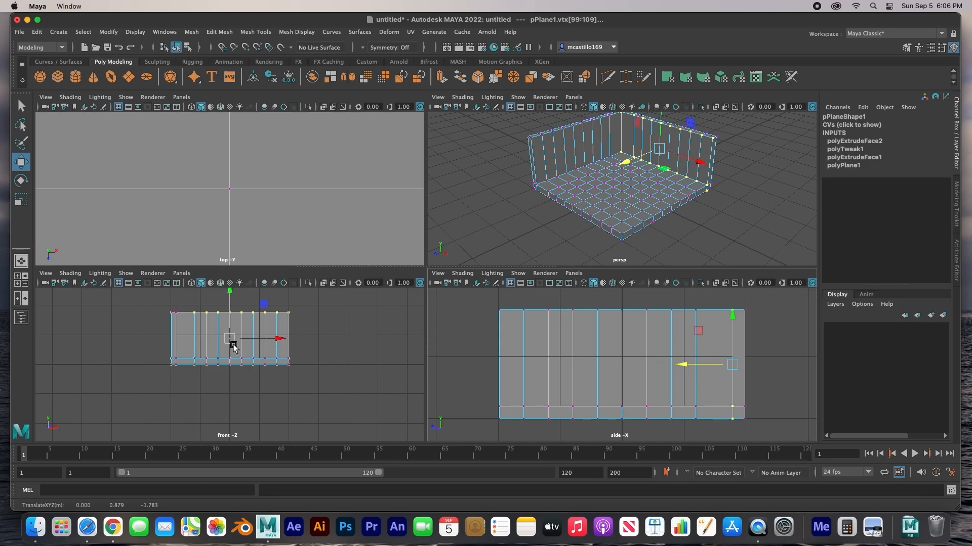
pyautogui.press('f')
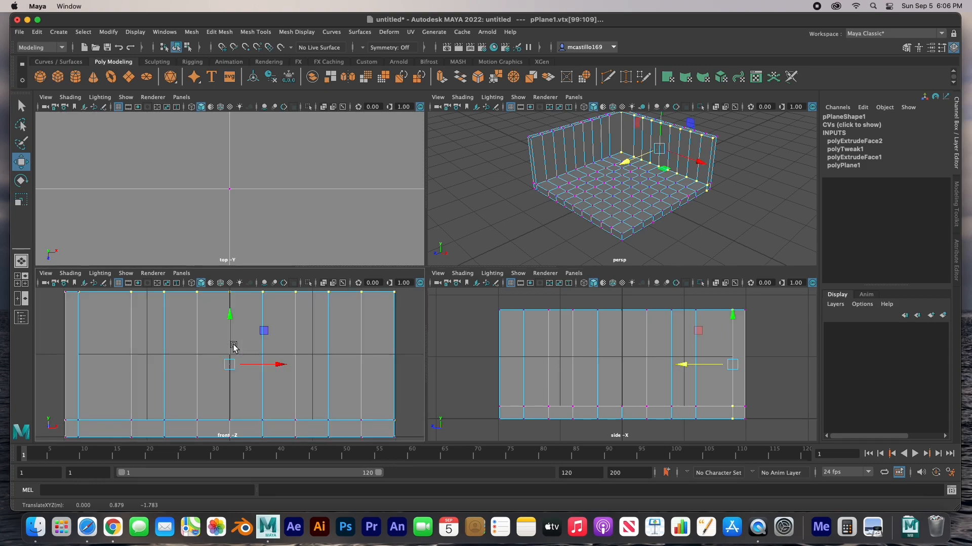
pyautogui.hotkey('shift', 'f')
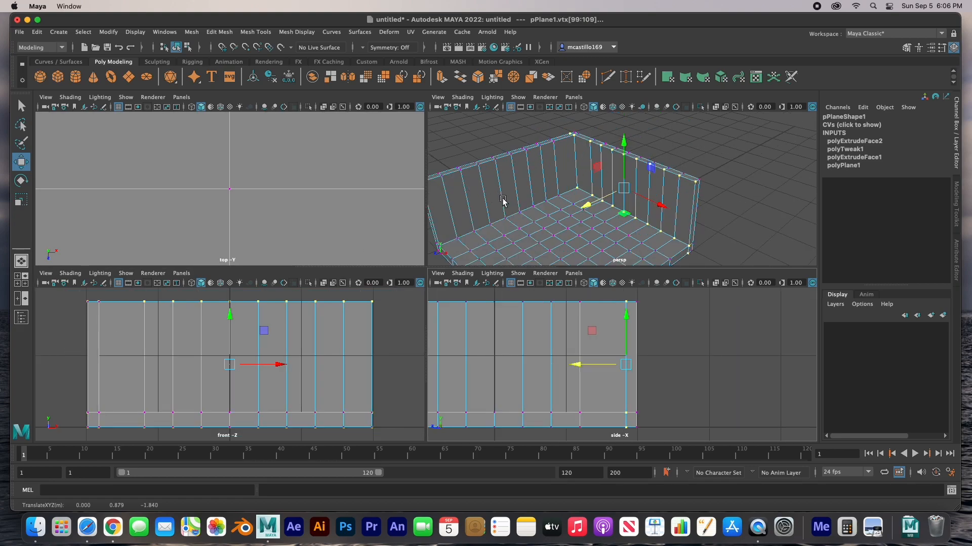
# - Insert two horizontal edge loops around both walls, one near the top and one in the lower part of the walls
pyautogui.press('space')
pyautogui.scroll(-3, 371, 322)
pyautogui.keyDown('alt'); pyautogui.moveTo(370, 315); pyautogui.dragTo(371, 312); pyautogui.keyUp('alt')
pyautogui.keyDown('alt'); pyautogui.moveTo(371, 312); pyautogui.dragTo(373, 298); pyautogui.keyUp('alt')
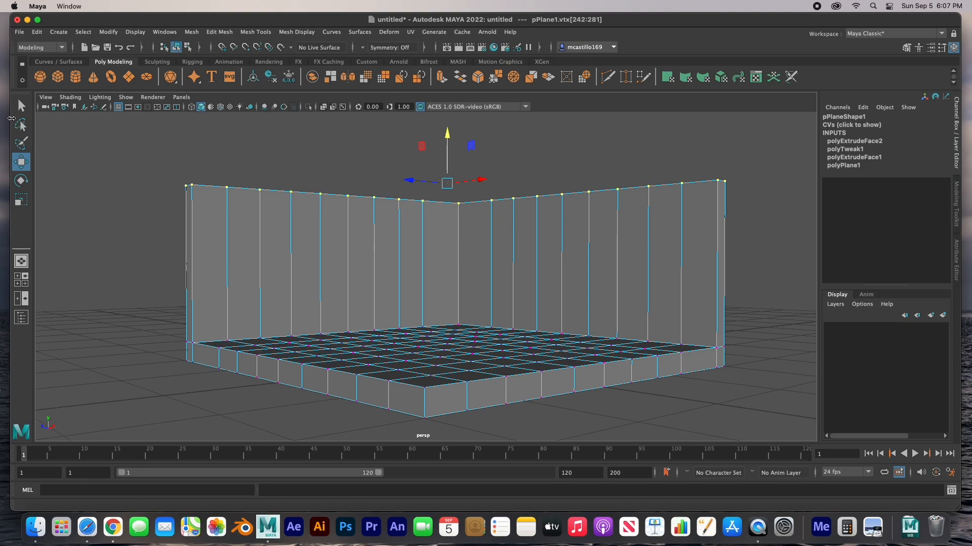
pyautogui.click(255, 32)
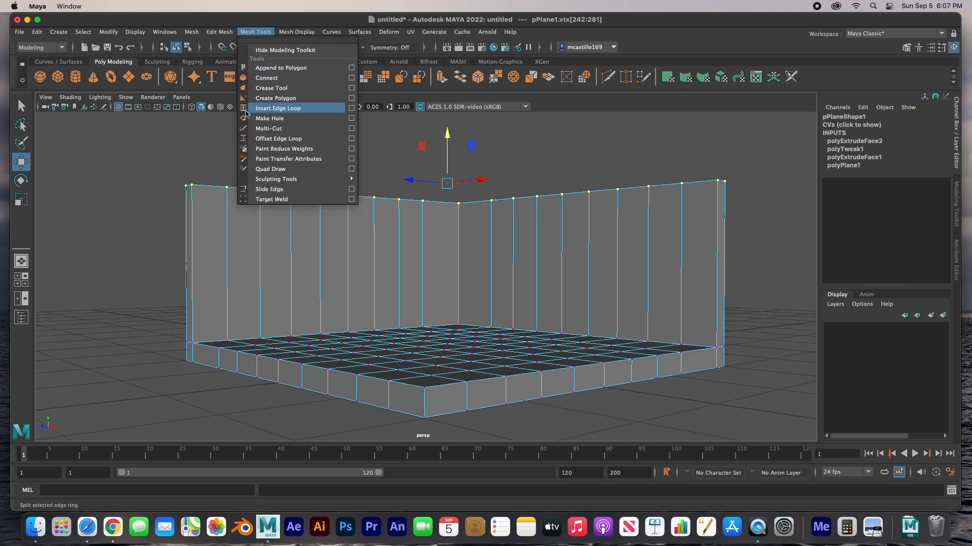
pyautogui.click(277, 109)
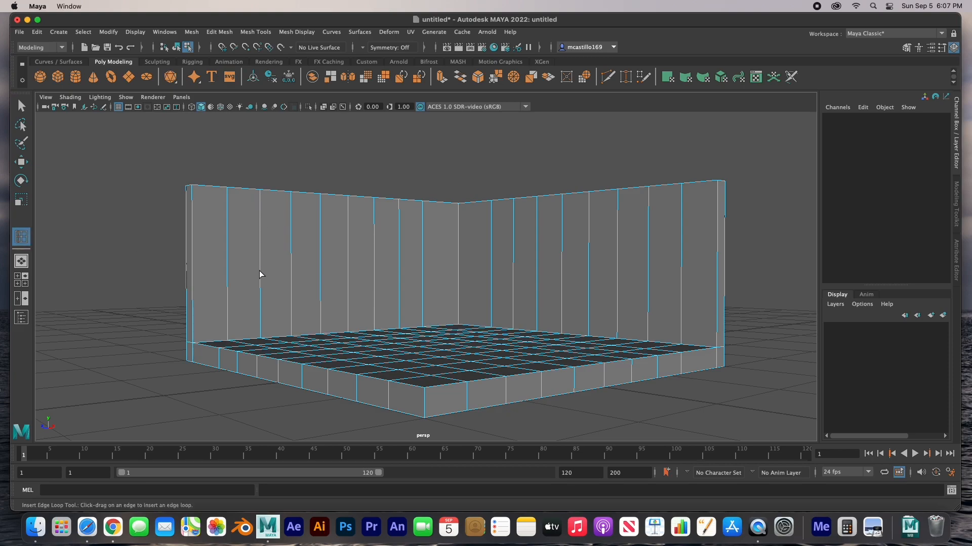
pyautogui.moveTo(259, 275); pyautogui.dragTo(263, 217)
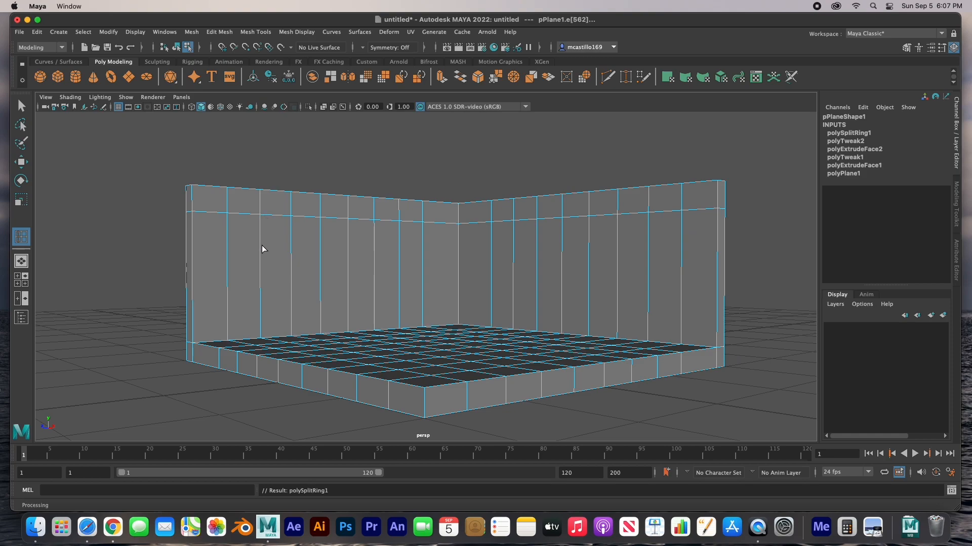
pyautogui.moveTo(260, 293); pyautogui.dragTo(262, 293)
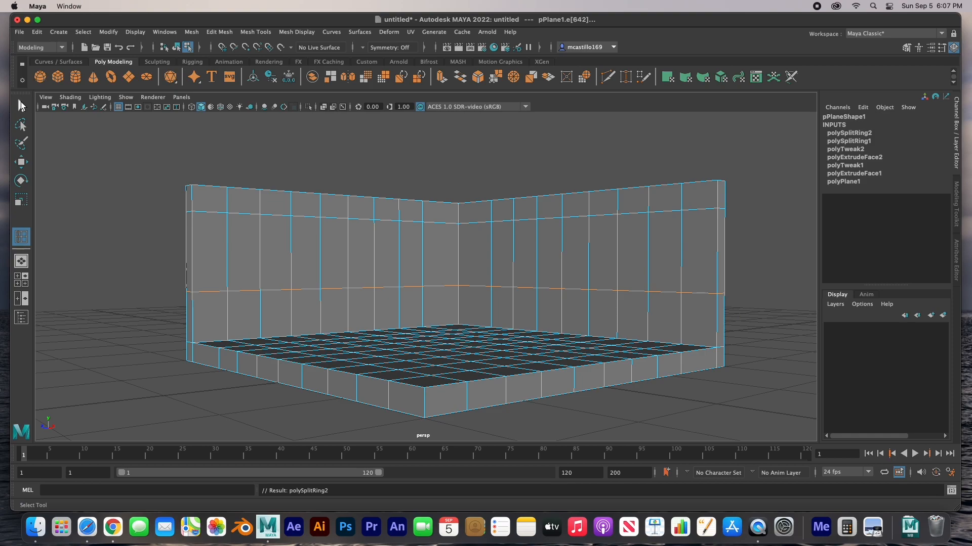
# - Delete three adjacent inner faces between the two edge loops in the middle of the wall on the negative X side
pyautogui.click(20, 105)
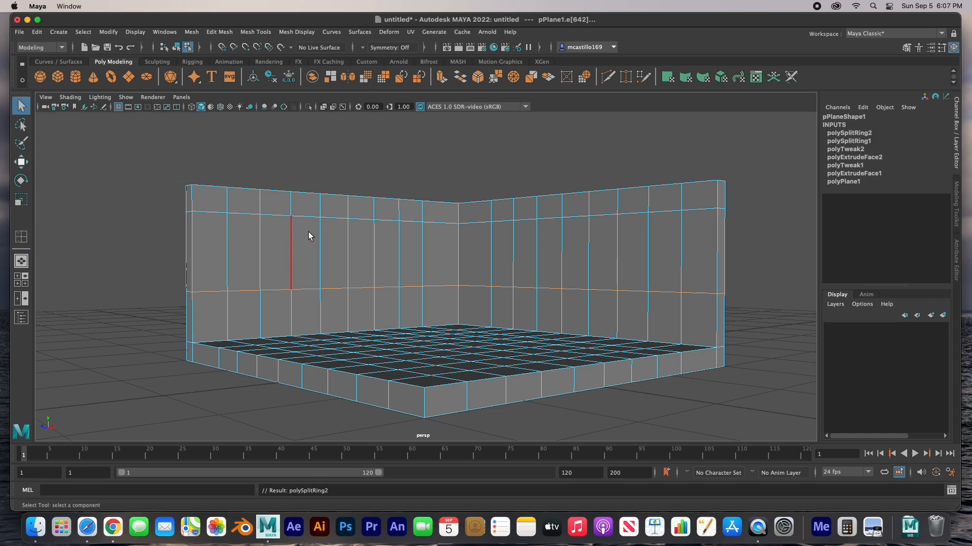
pyautogui.moveTo(324, 235); pyautogui.dragTo(325, 260, button='right')
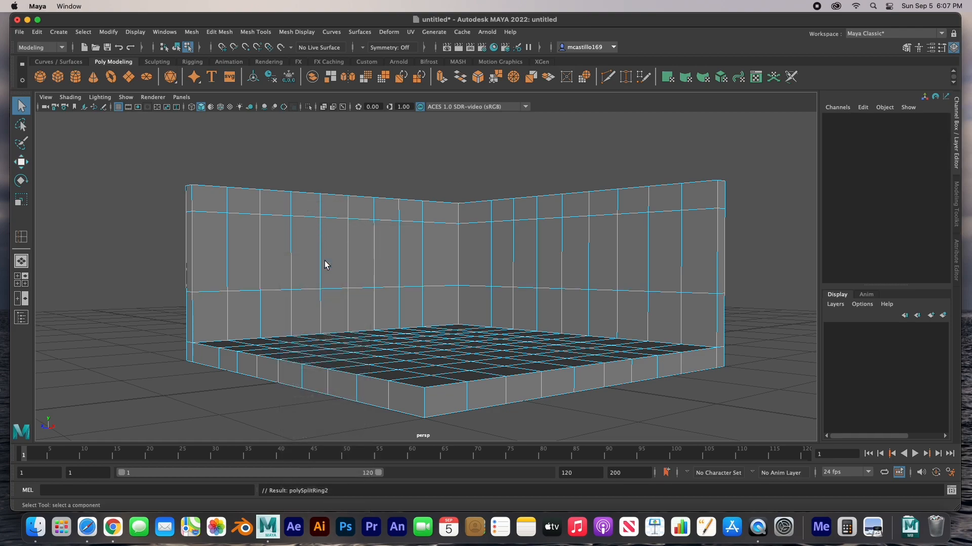
pyautogui.click(306, 262)
pyautogui.keyDown('shift'); pyautogui.click(334, 260); pyautogui.keyUp('shift')
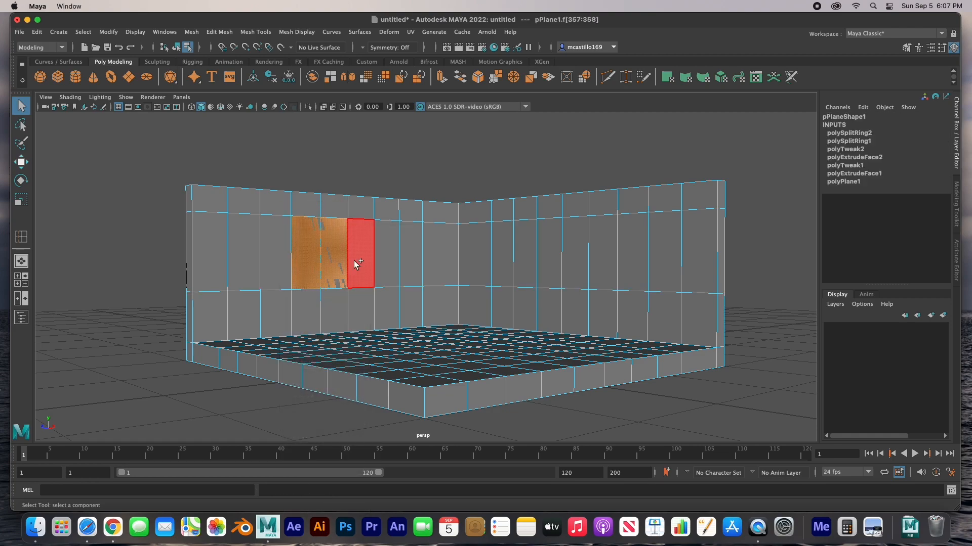
pyautogui.keyDown('shift'); pyautogui.click(354, 260); pyautogui.keyUp('shift')
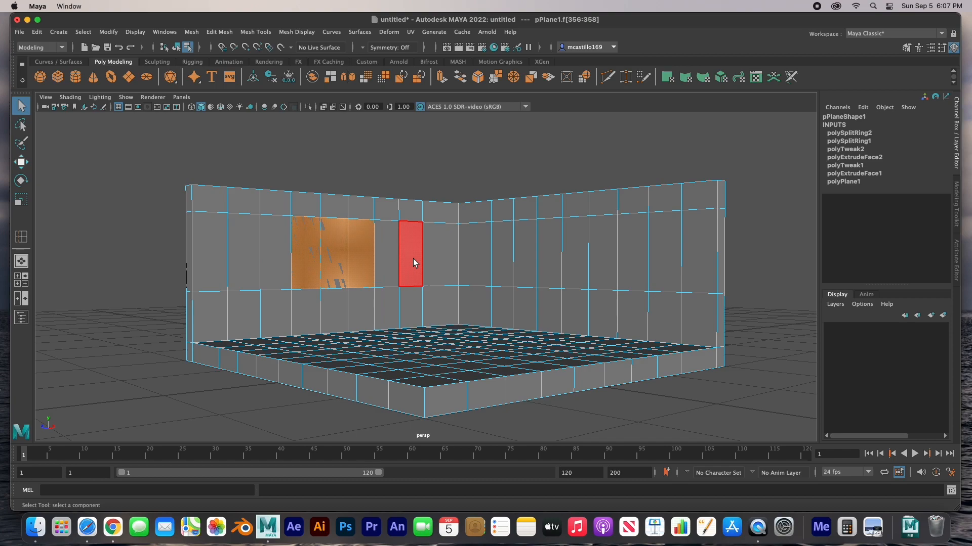
pyautogui.press('Delete')
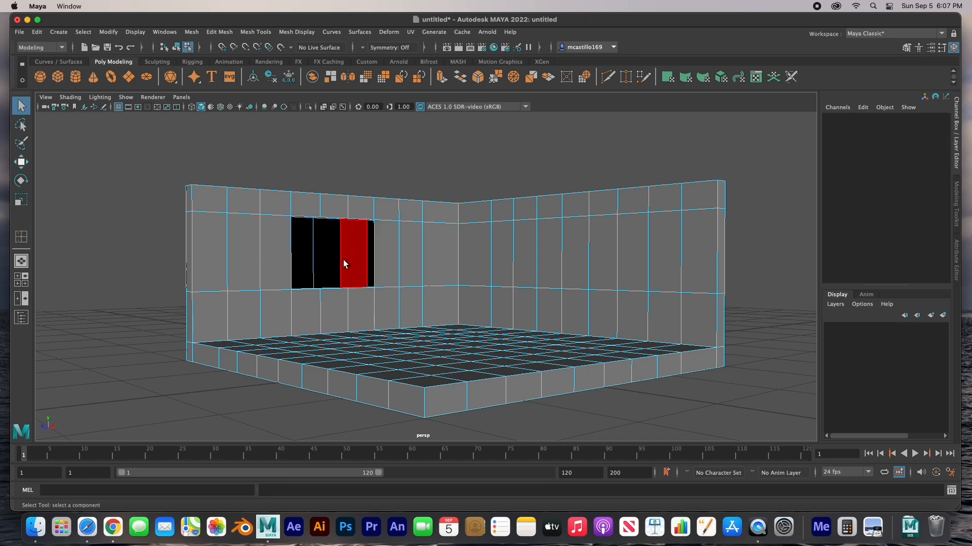
# - Delete the three outer wall faces directly behind the opening to cut the window through the wall
pyautogui.keyDown('alt'); pyautogui.moveTo(322, 257); pyautogui.dragTo(412, 262); pyautogui.keyUp('alt')
pyautogui.keyDown('alt'); pyautogui.moveTo(577, 302); pyautogui.dragTo(390, 299); pyautogui.keyUp('alt')
pyautogui.keyDown('alt'); pyautogui.moveTo(302, 274); pyautogui.dragTo(365, 260); pyautogui.keyUp('alt')
pyautogui.click(371, 251)
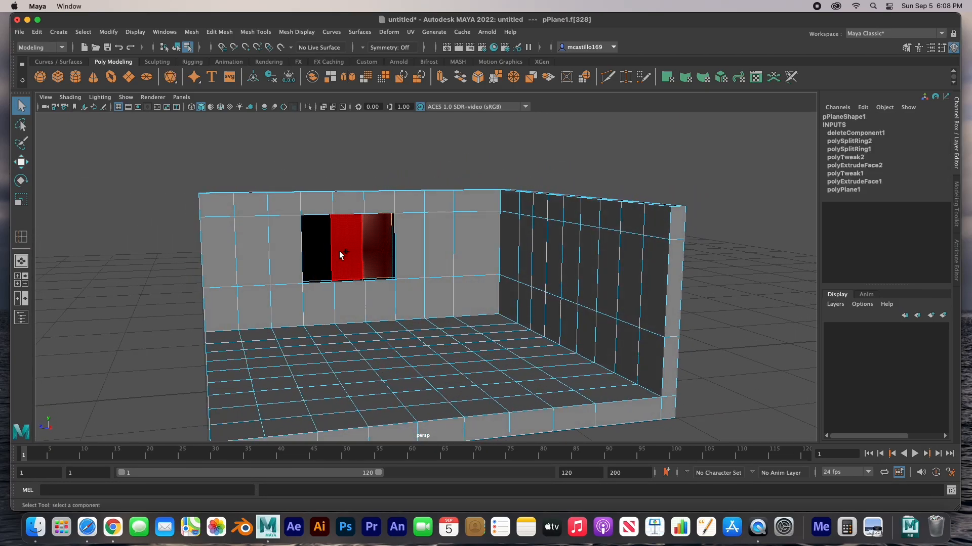
pyautogui.keyDown('shift'); pyautogui.click(339, 251); pyautogui.keyUp('shift')
pyautogui.keyDown('shift'); pyautogui.click(317, 248); pyautogui.keyUp('shift')
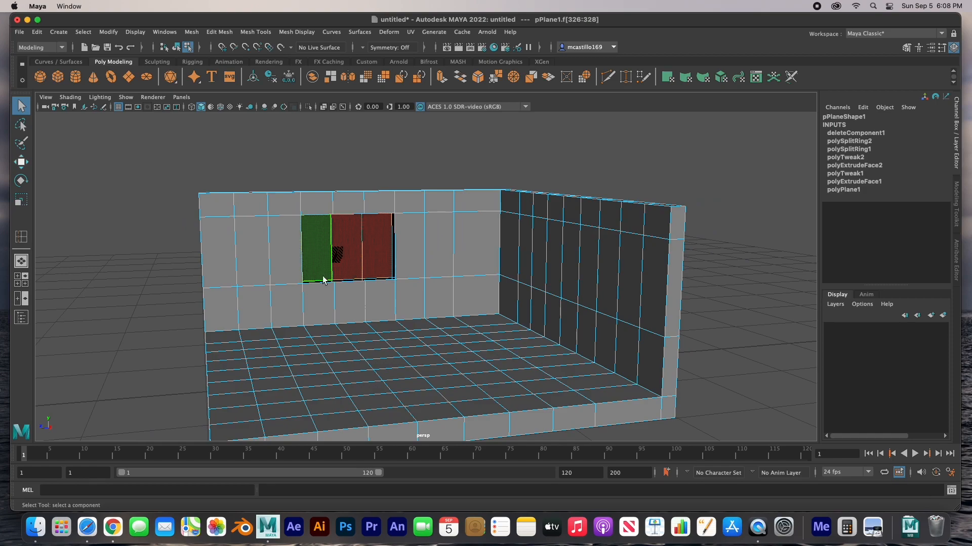
pyautogui.press('Delete')
# - Bridge the inner and outer border edges of the window opening to close the gap through the wall's thickness
pyautogui.keyDown('alt'); pyautogui.moveTo(290, 264); pyautogui.dragTo(316, 328); pyautogui.keyUp('alt')
pyautogui.scroll(5, 421, 273)
pyautogui.keyDown('alt'); pyautogui.moveTo(341, 361); pyautogui.dragTo(284, 352); pyautogui.keyUp('alt')
pyautogui.moveTo(332, 224); pyautogui.dragTo(337, 194, button='right')
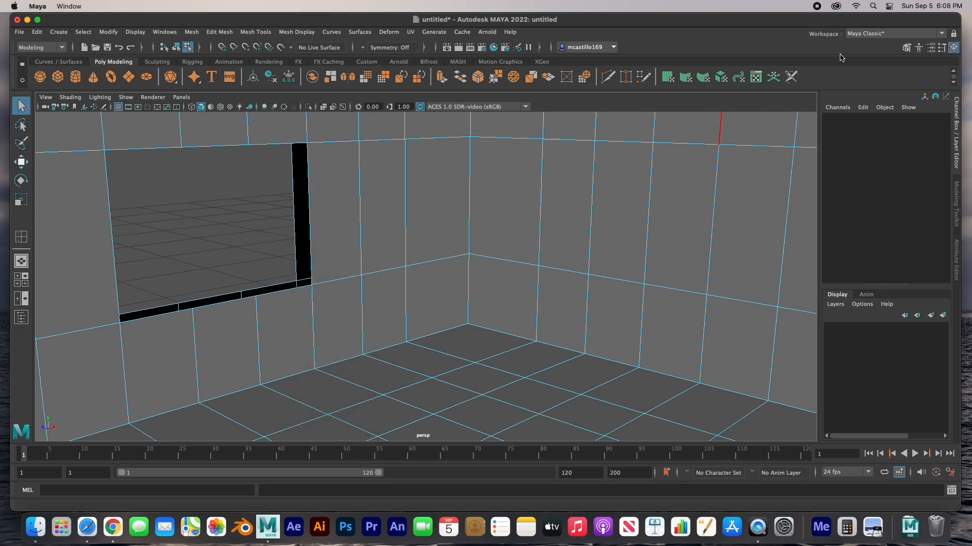
pyautogui.click(906, 47)
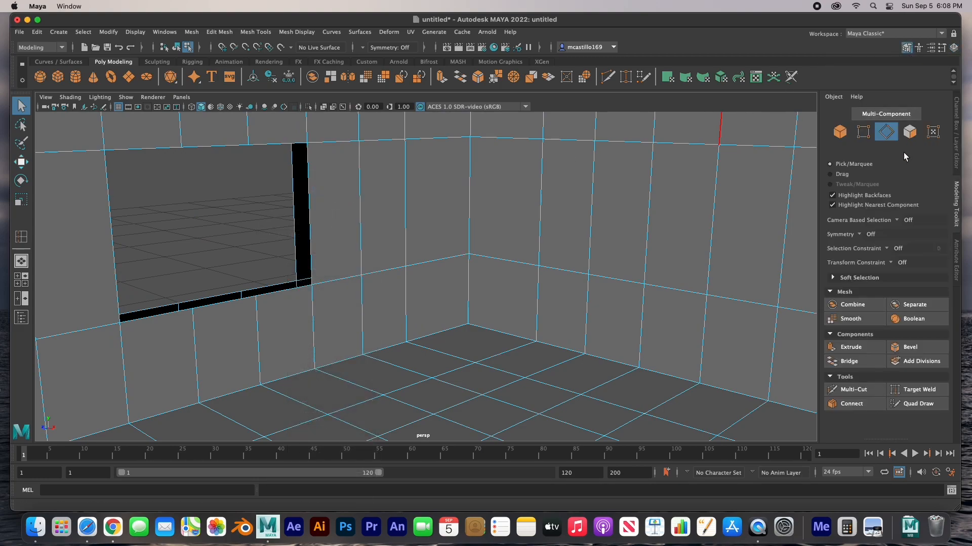
pyautogui.click(864, 133)
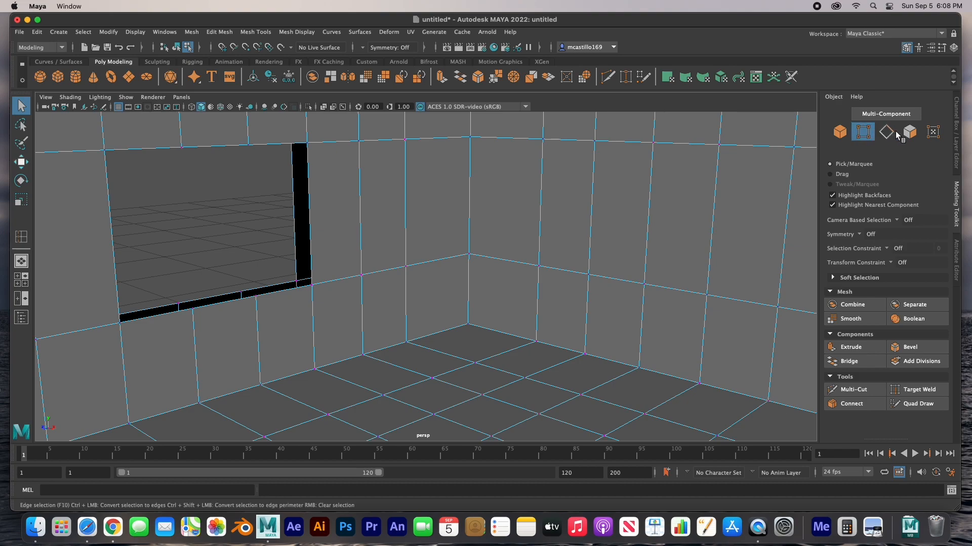
pyautogui.click(887, 131)
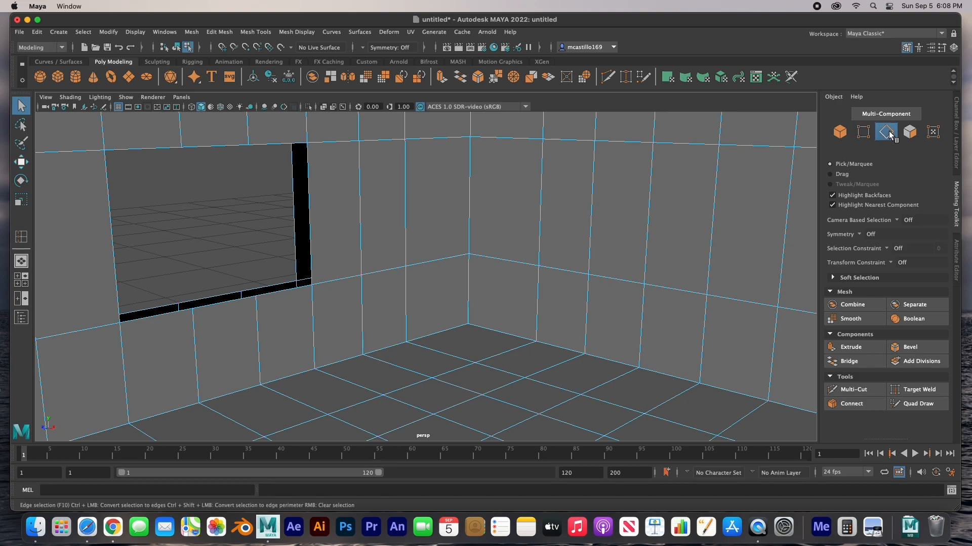
pyautogui.doubleClick(310, 201)
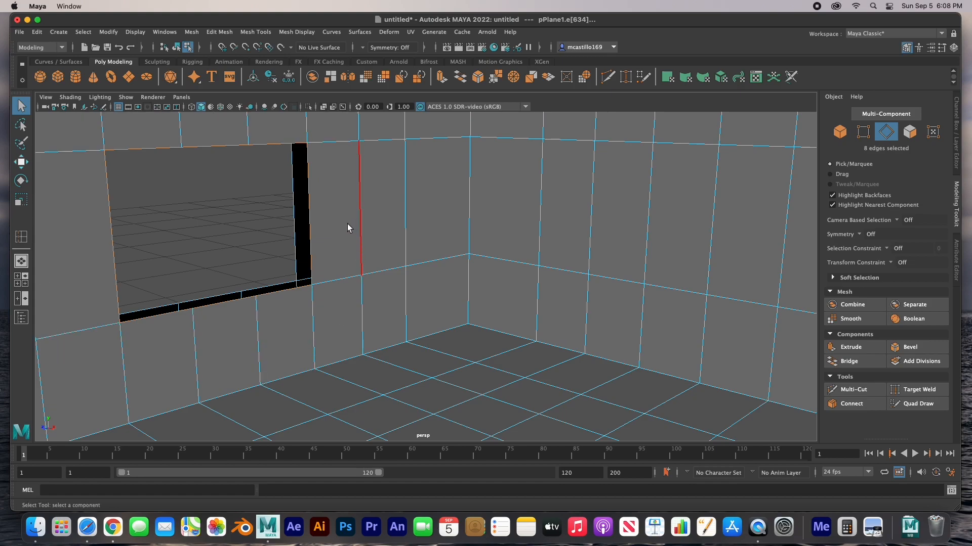
pyautogui.keyDown('shift'); pyautogui.doubleClick(296, 212); pyautogui.keyUp('shift')
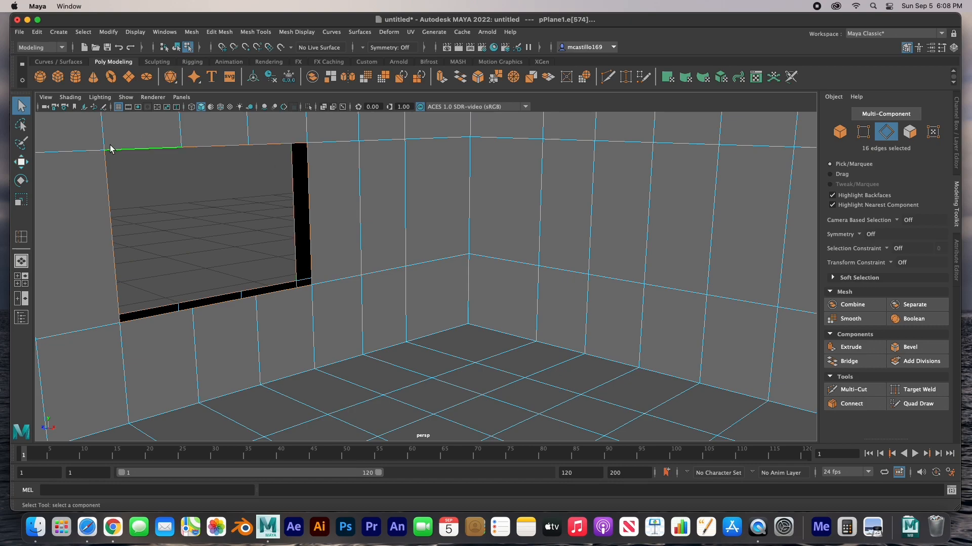
pyautogui.click(210, 32)
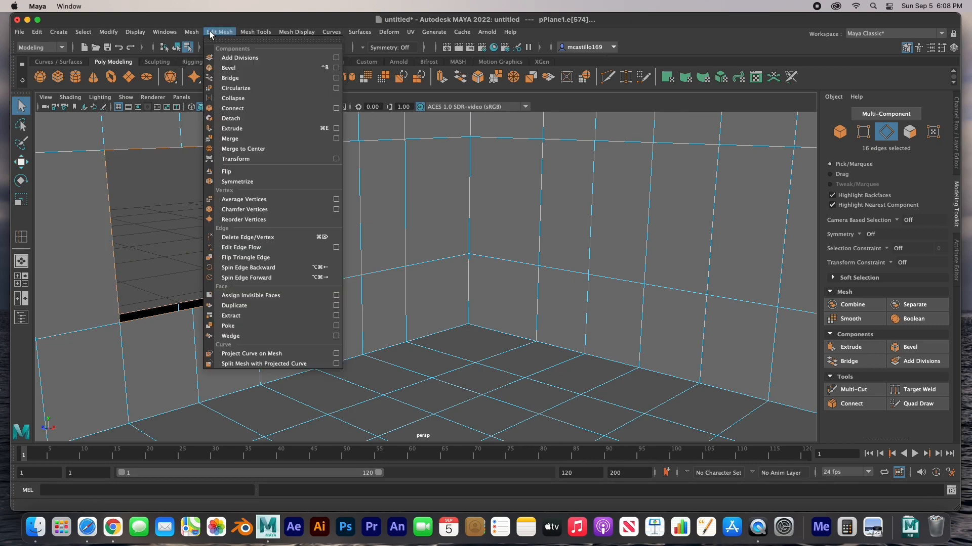
pyautogui.click(229, 78)
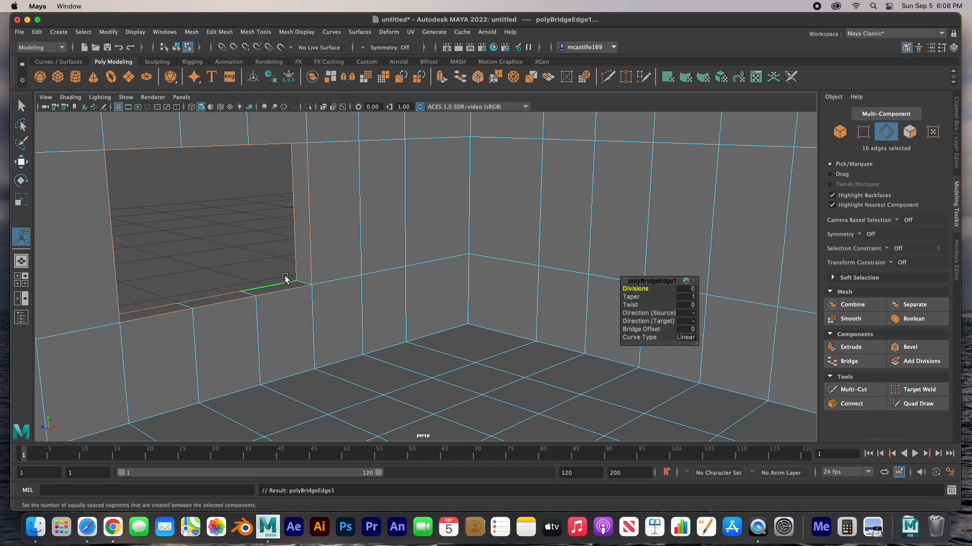
pyautogui.click(236, 239)
# - Create a polygon cube of 1 m width, height and depth and raise it above the floor to about Y 0.77 m
pyautogui.keyDown('alt'); pyautogui.moveTo(293, 245); pyautogui.dragTo(245, 227); pyautogui.keyUp('alt')
pyautogui.keyDown('alt'); pyautogui.moveTo(250, 185); pyautogui.dragTo(405, 187); pyautogui.keyUp('alt')
pyautogui.keyDown('alt'); pyautogui.moveTo(707, 265); pyautogui.dragTo(427, 271); pyautogui.keyUp('alt')
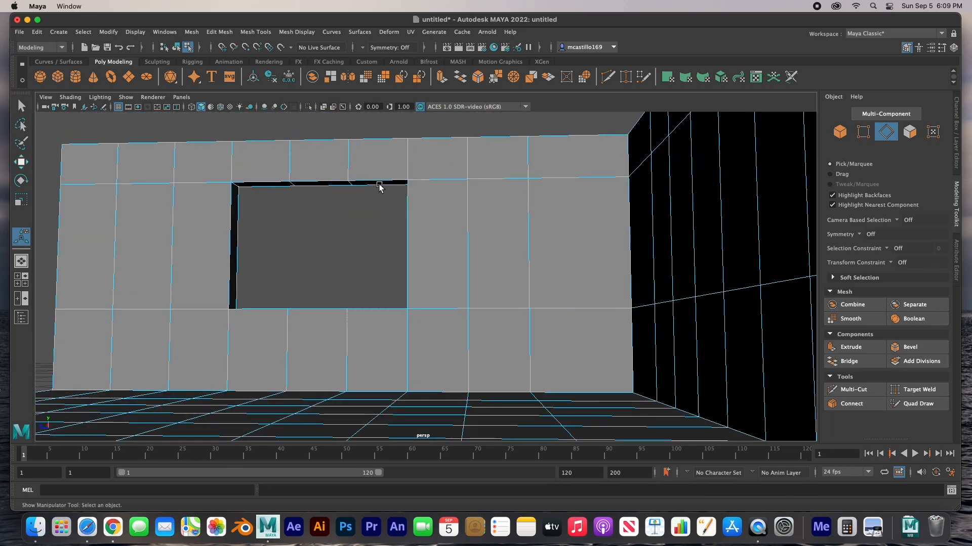
pyautogui.keyDown('alt'); pyautogui.moveTo(288, 272); pyautogui.dragTo(378, 293); pyautogui.keyUp('alt')
pyautogui.scroll(-10, 383, 306)
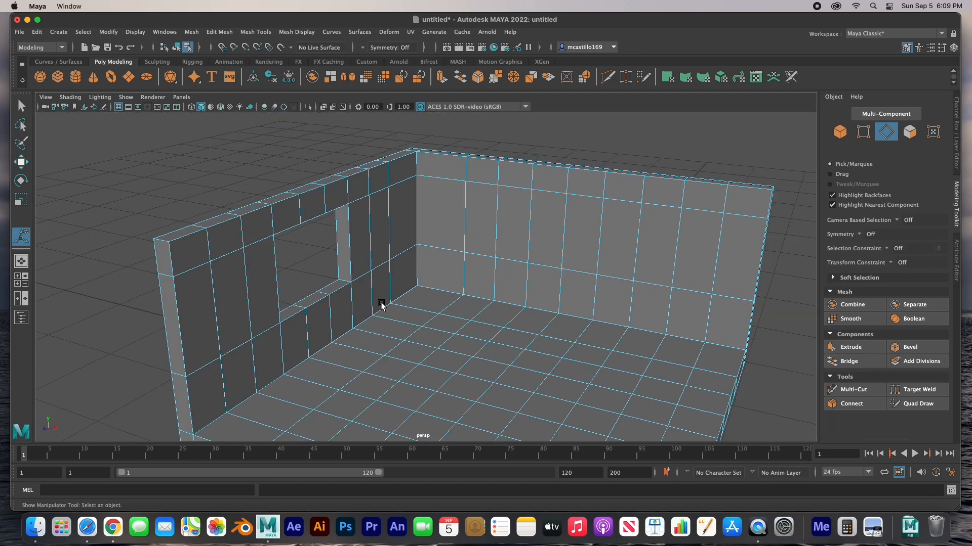
pyautogui.keyDown('alt'); pyautogui.moveTo(415, 331); pyautogui.dragTo(304, 274); pyautogui.keyUp('alt')
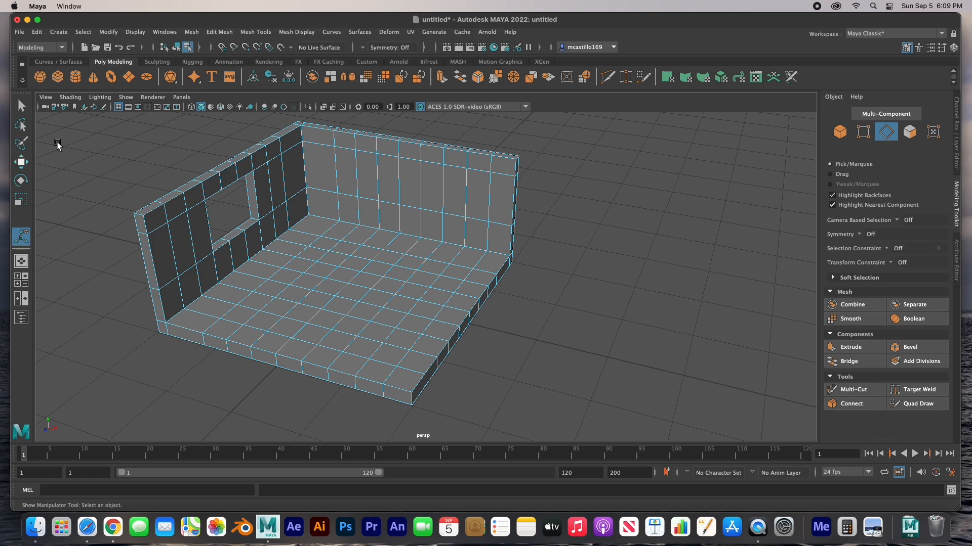
pyautogui.click(58, 77)
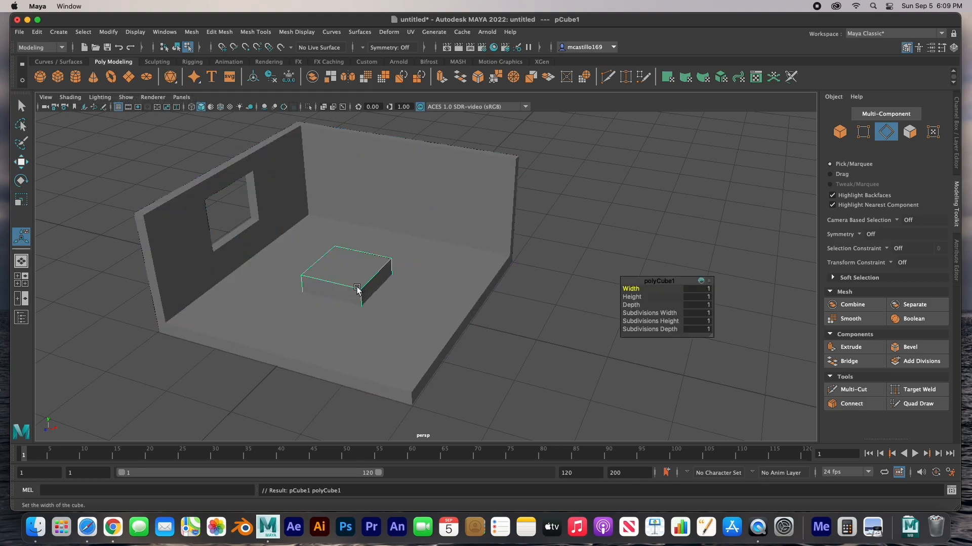
pyautogui.press('w')
pyautogui.moveTo(347, 264); pyautogui.dragTo(346, 221)
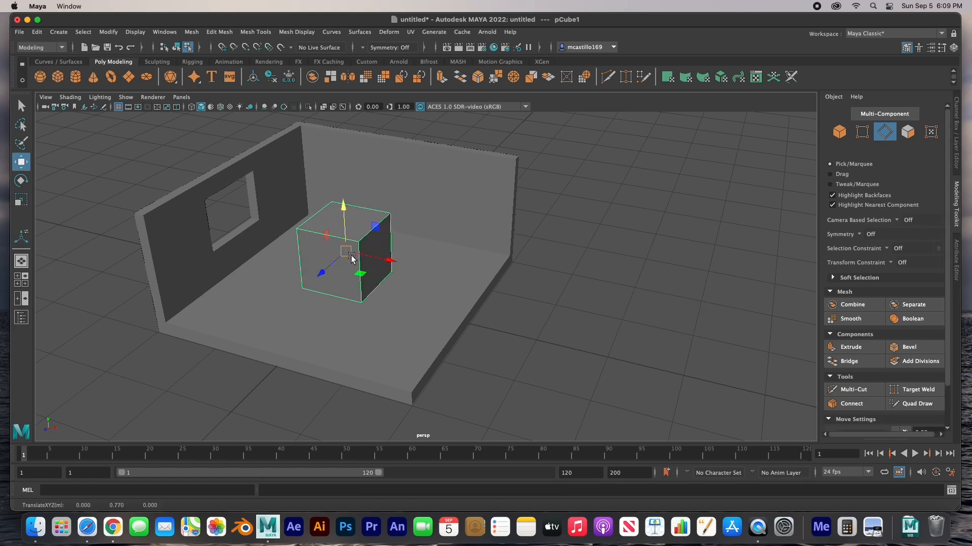
# - Scale the cube down in height and stretch it along the X axis into a flat, elongated slab
pyautogui.press('r')
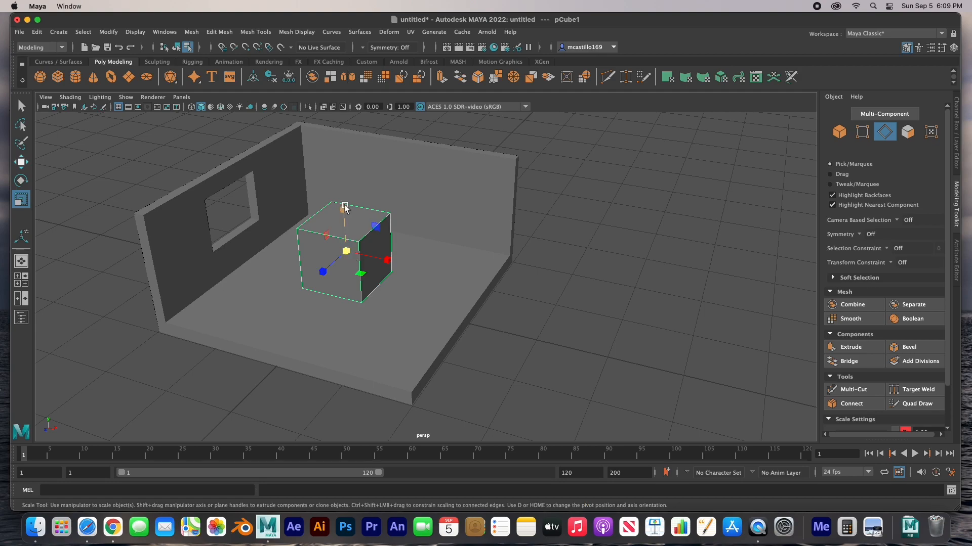
pyautogui.moveTo(344, 208); pyautogui.dragTo(409, 263)
pyautogui.keyDown('alt'); pyautogui.moveTo(401, 308); pyautogui.dragTo(425, 301); pyautogui.keyUp('alt')
pyautogui.scroll(5, 419, 302)
pyautogui.keyDown('alt'); pyautogui.moveTo(366, 269); pyautogui.dragTo(317, 278); pyautogui.keyUp('alt')
pyautogui.keyDown('alt'); pyautogui.moveTo(363, 245); pyautogui.dragTo(549, 260); pyautogui.keyUp('alt')
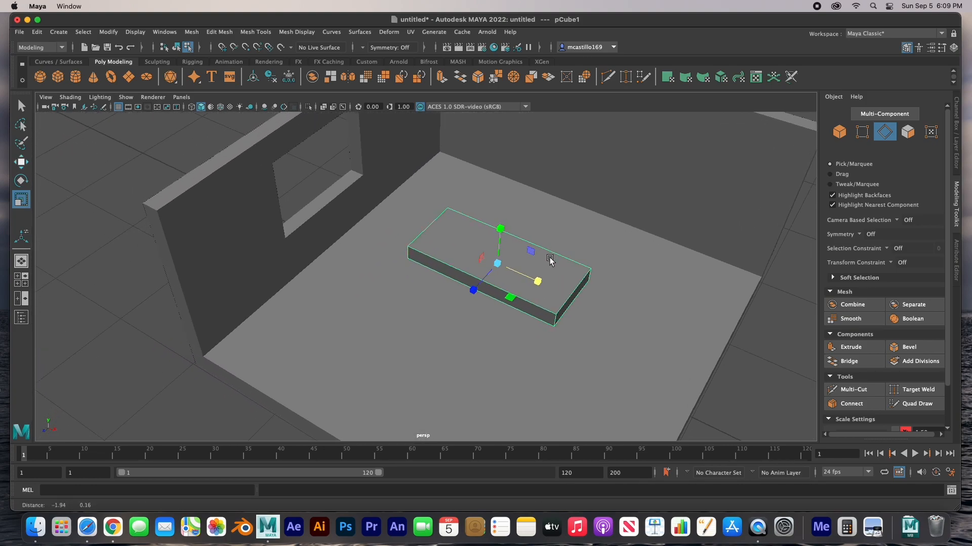
# - Set the slab's width subdivisions and depth subdivisions to 3 each
pyautogui.scroll(5, 516, 273)
pyautogui.keyDown('alt'); pyautogui.moveTo(505, 276); pyautogui.dragTo(370, 284, button='middle'); pyautogui.keyUp('alt')
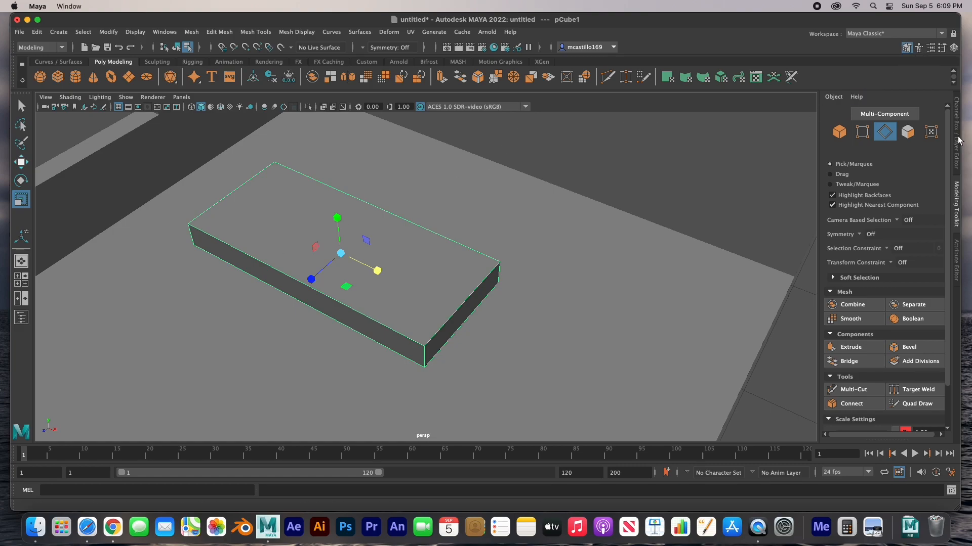
pyautogui.click(958, 258)
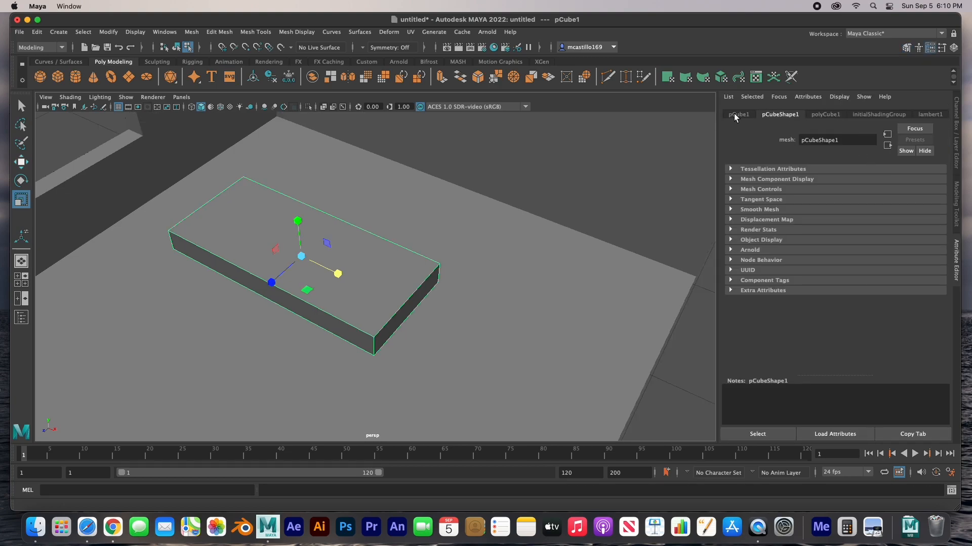
pyautogui.click(826, 115)
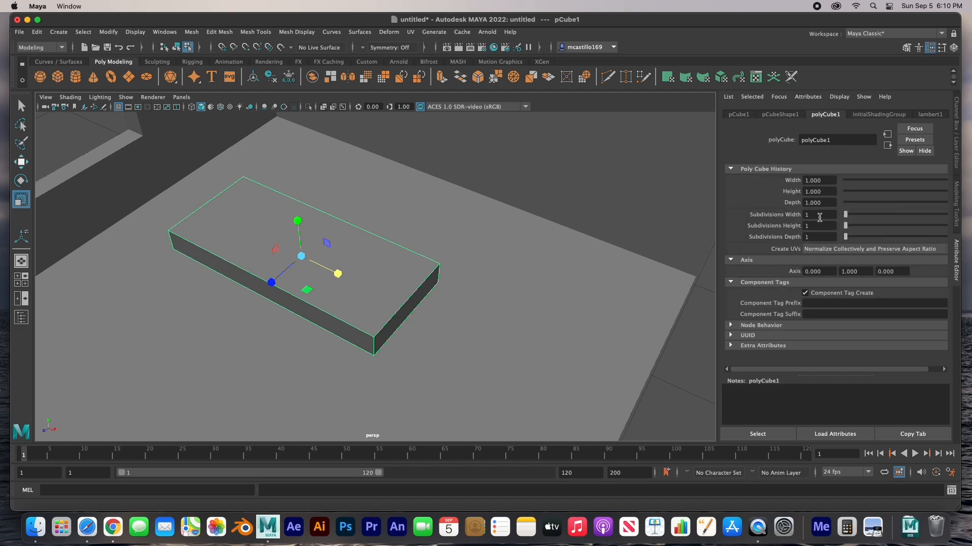
pyautogui.moveTo(846, 214); pyautogui.dragTo(850, 215)
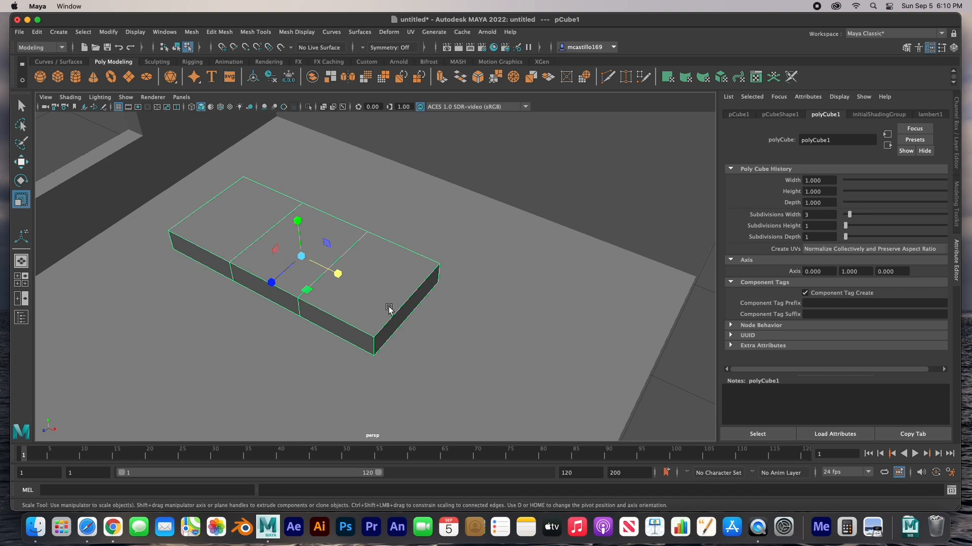
pyautogui.moveTo(848, 240); pyautogui.dragTo(850, 239)
# - Extrude the four corner faces on top of the slab upward to about Y 1.204 m to form four legs
pyautogui.moveTo(264, 237); pyautogui.dragTo(256, 262, button='right')
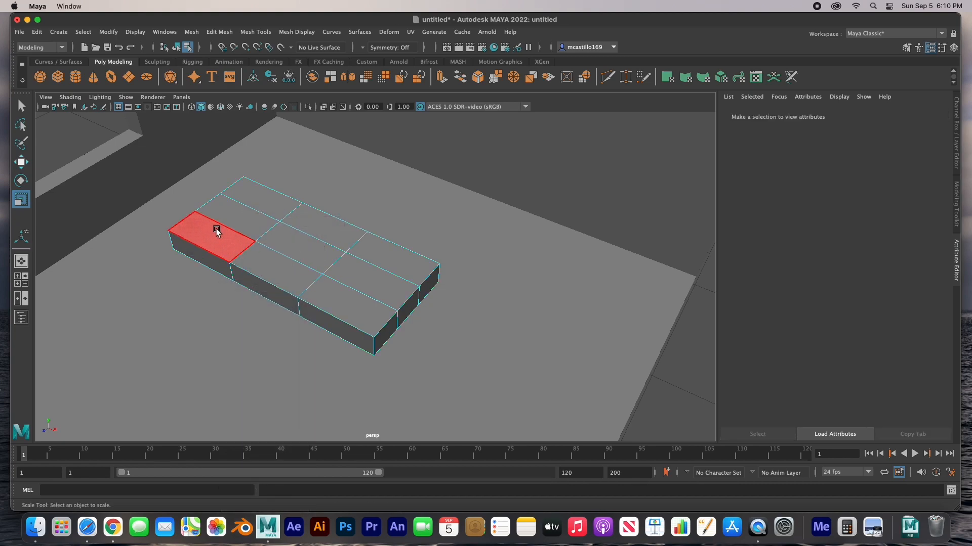
pyautogui.click(217, 228)
pyautogui.keyDown('shift'); pyautogui.click(277, 200); pyautogui.keyUp('shift')
pyautogui.keyDown('shift'); pyautogui.click(392, 254); pyautogui.keyUp('shift')
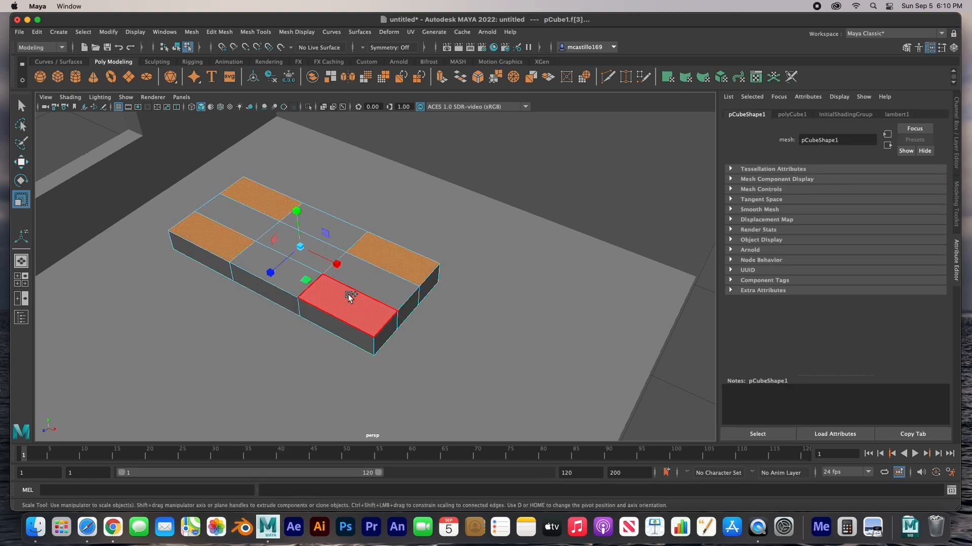
pyautogui.press('w')
pyautogui.keyDown('shift'); pyautogui.click(312, 289); pyautogui.keyUp('shift')
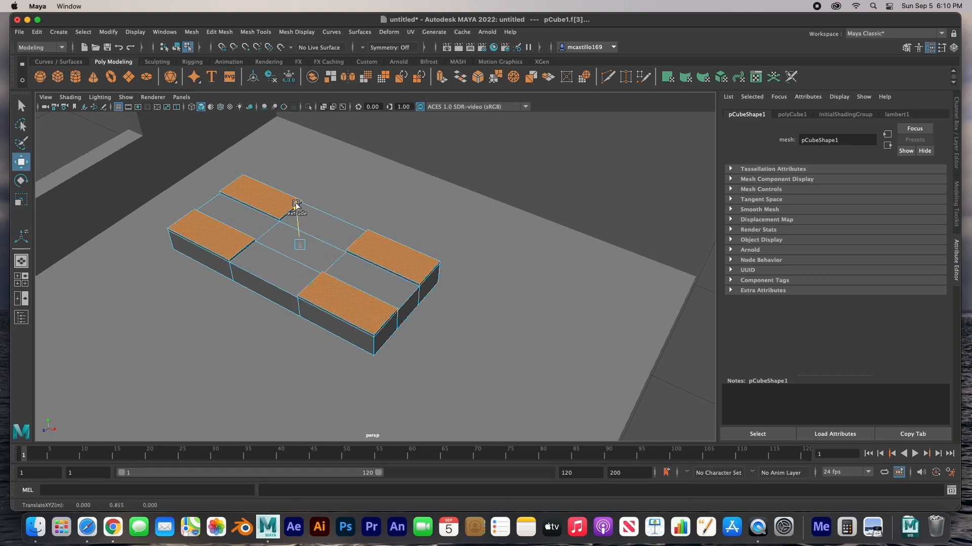
pyautogui.keyDown('shift'); pyautogui.moveTo(296, 208); pyautogui.dragTo(293, 158); pyautogui.keyUp('shift')
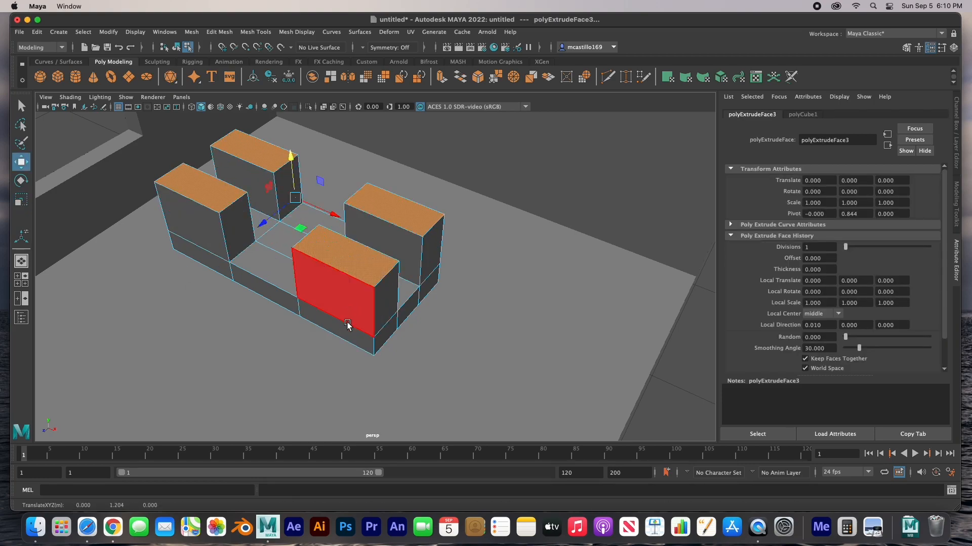
# - Undo the upward extrusion of the four corner faces on top of the slab
pyautogui.press('super+z')
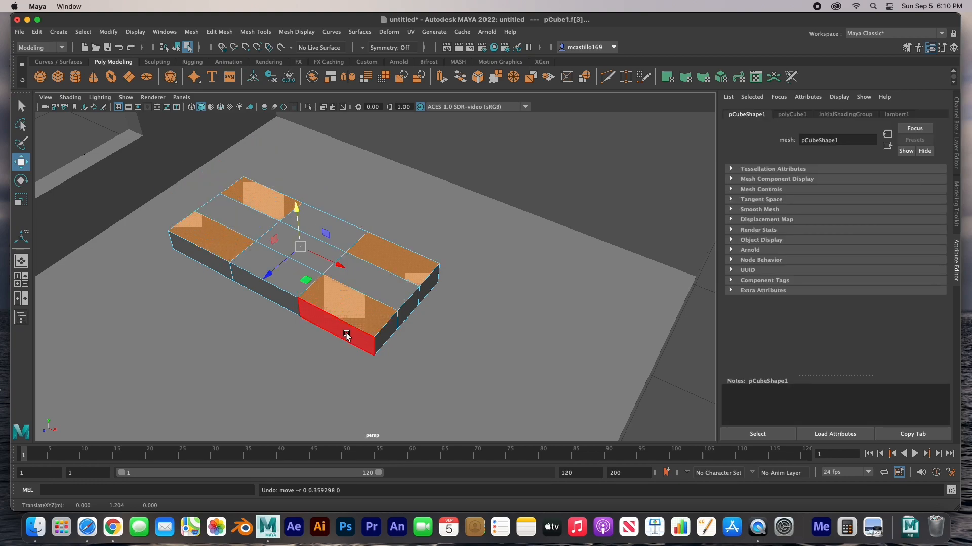
pyautogui.keyDown('shift'); pyautogui.moveTo(297, 209); pyautogui.dragTo(310, 269); pyautogui.keyUp('shift')
pyautogui.press('super+z')
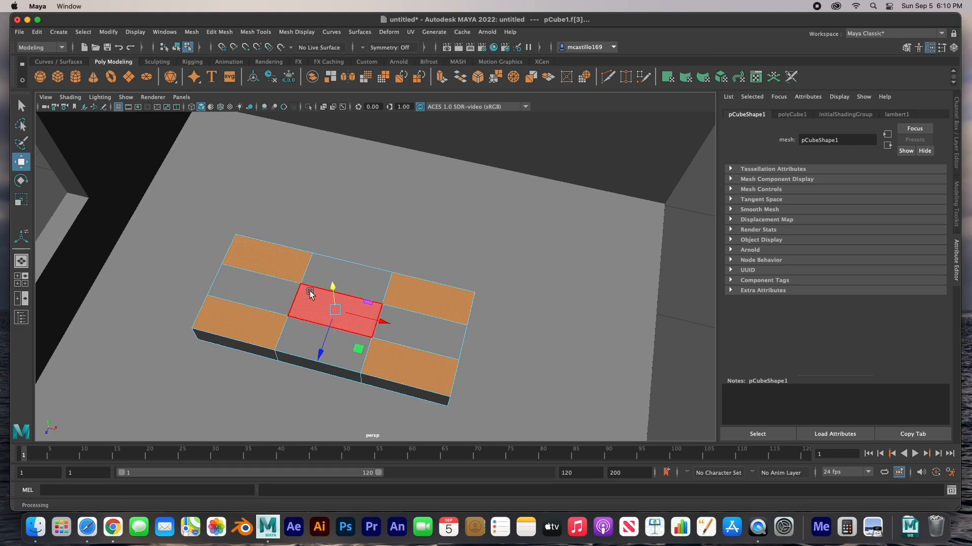
# - Switch the slab to vertex editing and select its two inner vertex columns in the front view
pyautogui.moveTo(310, 294); pyautogui.dragTo(263, 270, button='right')
pyautogui.press('space')
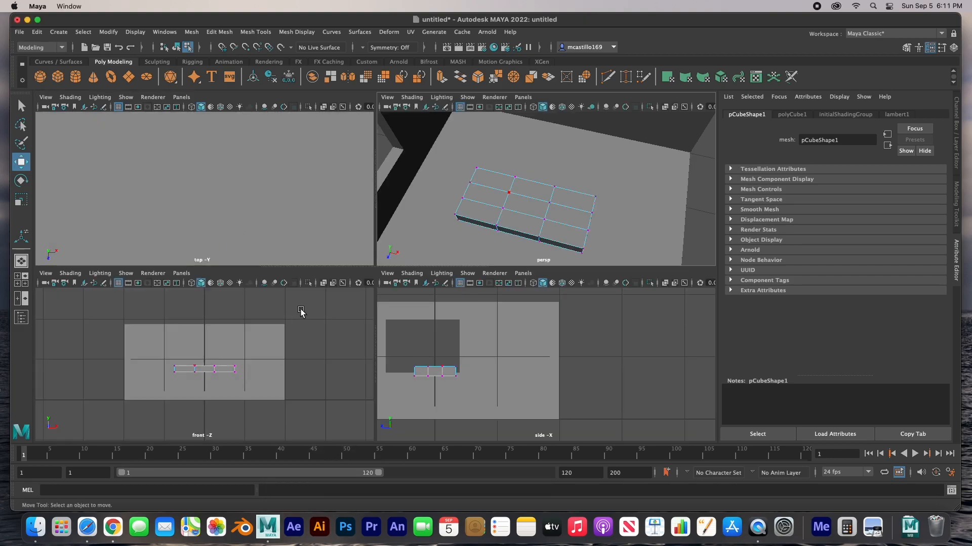
pyautogui.moveTo(215, 363); pyautogui.dragTo(188, 395)
pyautogui.press('space')
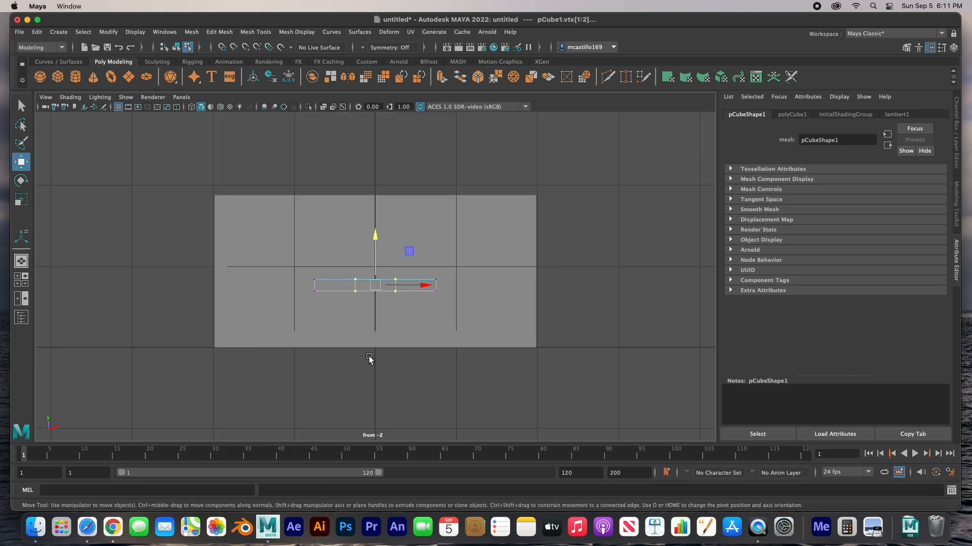
pyautogui.press('f')
pyautogui.scroll(-6, 369, 358)
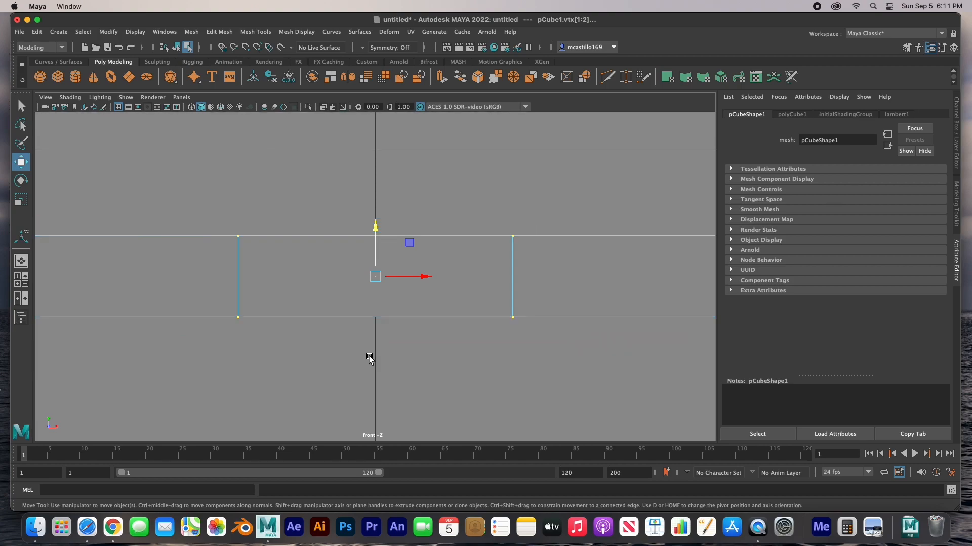
pyautogui.scroll(-2, 369, 358)
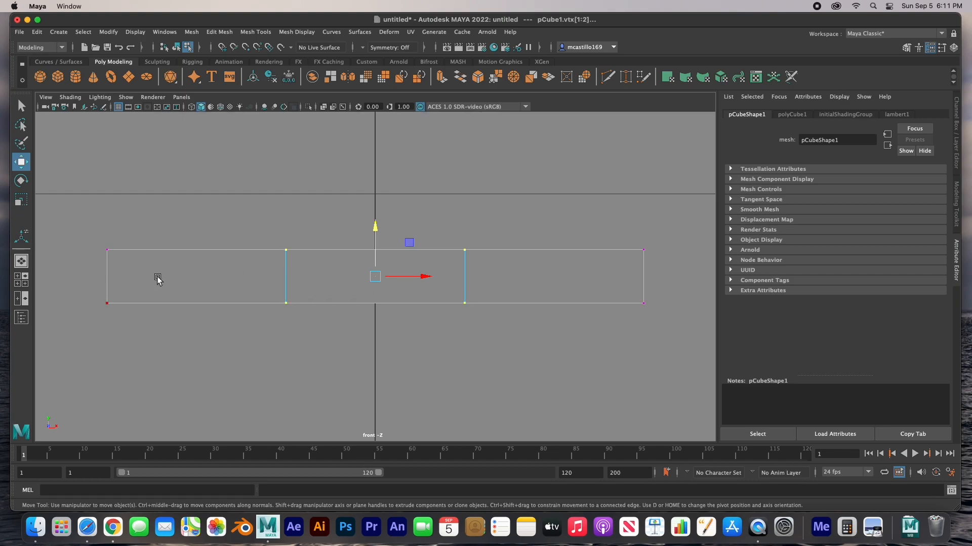
# - Try to move the two inner vertex columns outward one at a time, the first to about X 0.555 m
pyautogui.moveTo(453, 228); pyautogui.dragTo(598, 279)
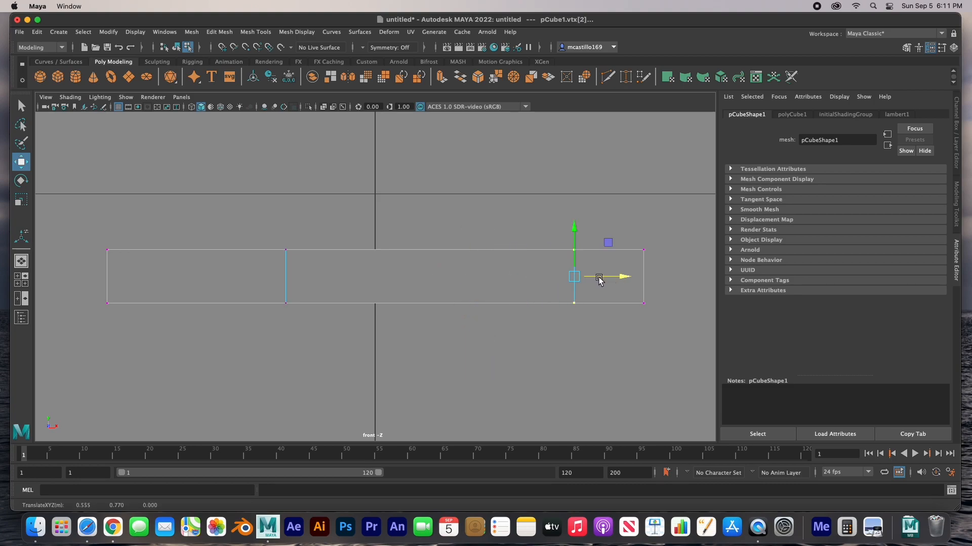
pyautogui.moveTo(328, 234); pyautogui.dragTo(253, 343)
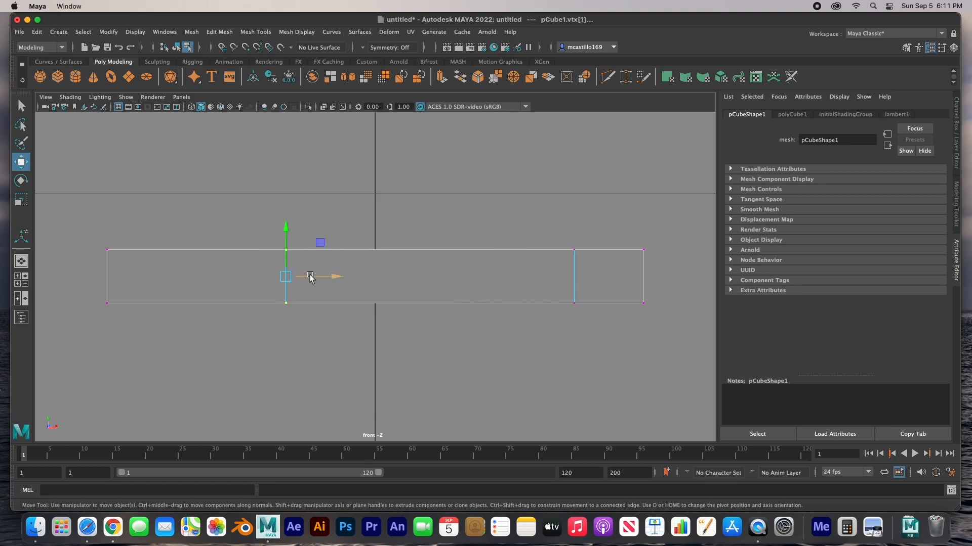
pyautogui.moveTo(310, 277); pyautogui.dragTo(214, 276)
pyautogui.press('z')
pyautogui.press('z')
pyautogui.press('z')
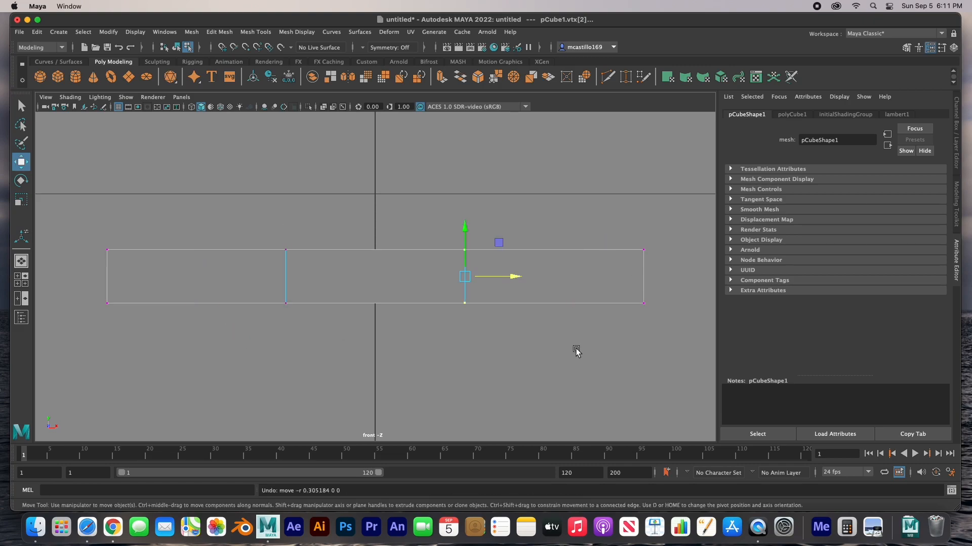
# - Scale the slab's two inner vertex columns together outward along X until they sit close to its short ends
pyautogui.moveTo(250, 202); pyautogui.dragTo(501, 358)
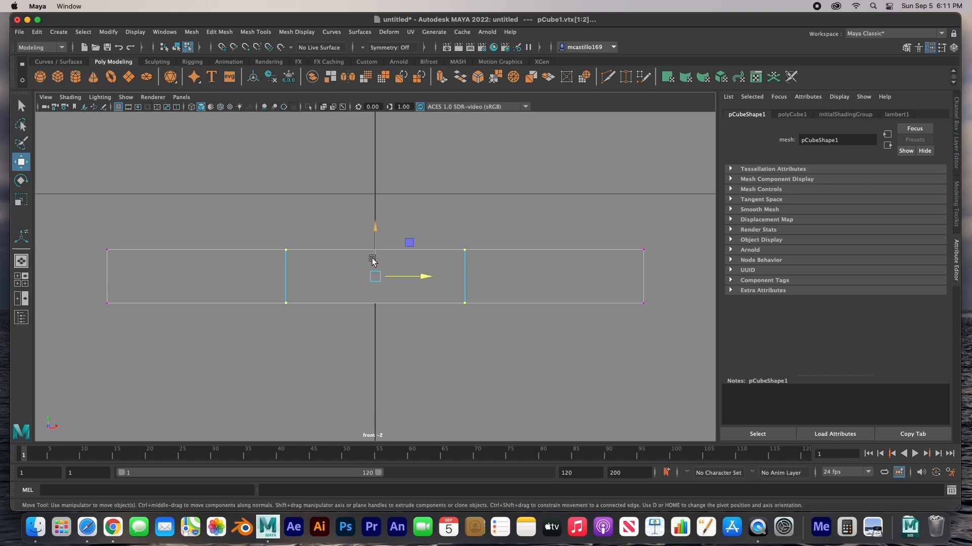
pyautogui.press('r')
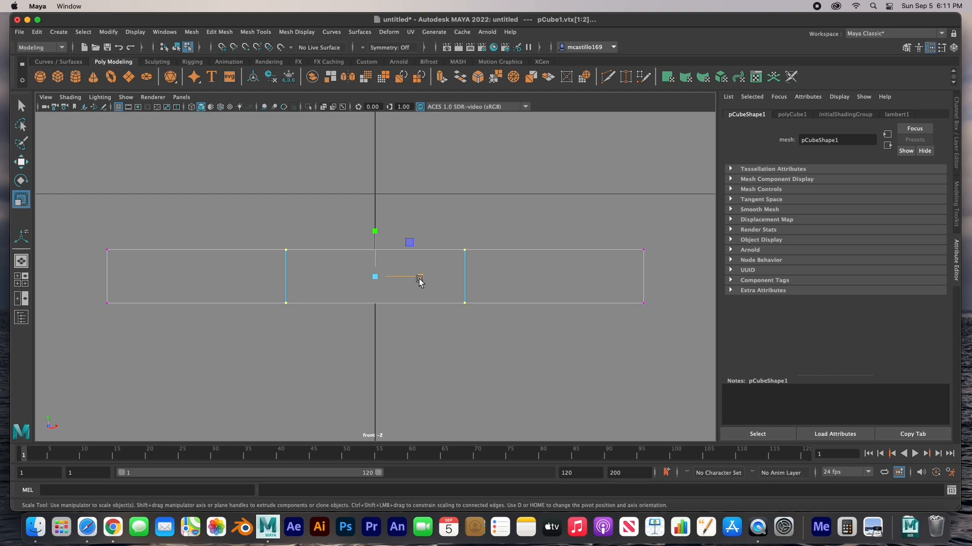
pyautogui.moveTo(422, 278); pyautogui.dragTo(466, 281)
pyautogui.hotkey('ctrl', 'z')
pyautogui.moveTo(373, 278); pyautogui.dragTo(582, 180)
pyautogui.hotkey('ctrl', 'z')
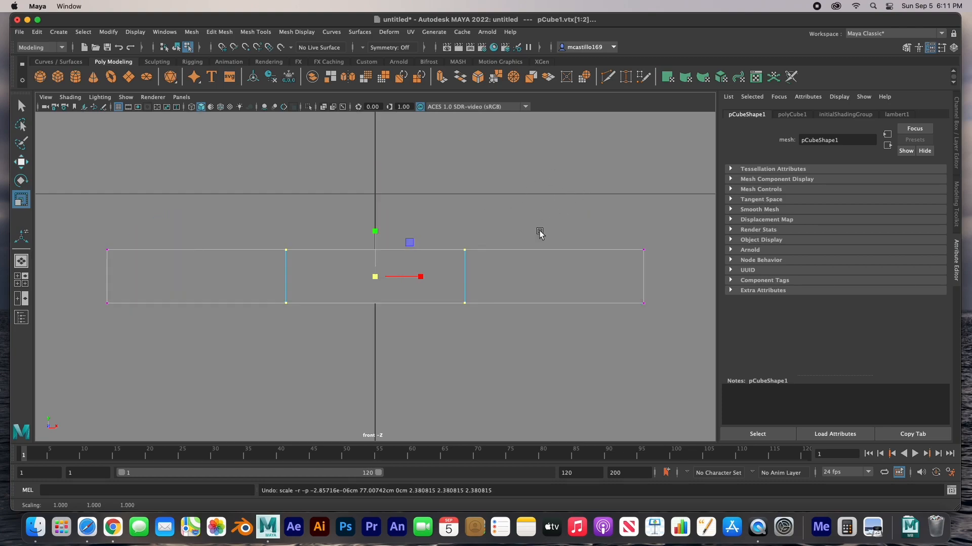
pyautogui.moveTo(420, 278); pyautogui.dragTo(492, 277)
pyautogui.moveTo(420, 277); pyautogui.dragTo(423, 280)
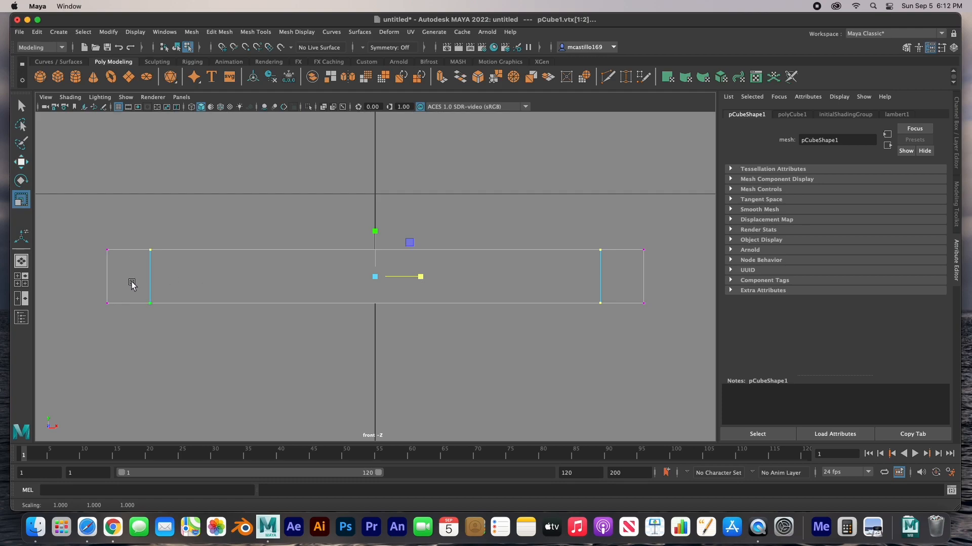
# - Scale the two inner vertex columns outward along Z in the side view until they sit close to the slab's long edges
pyautogui.press('space')
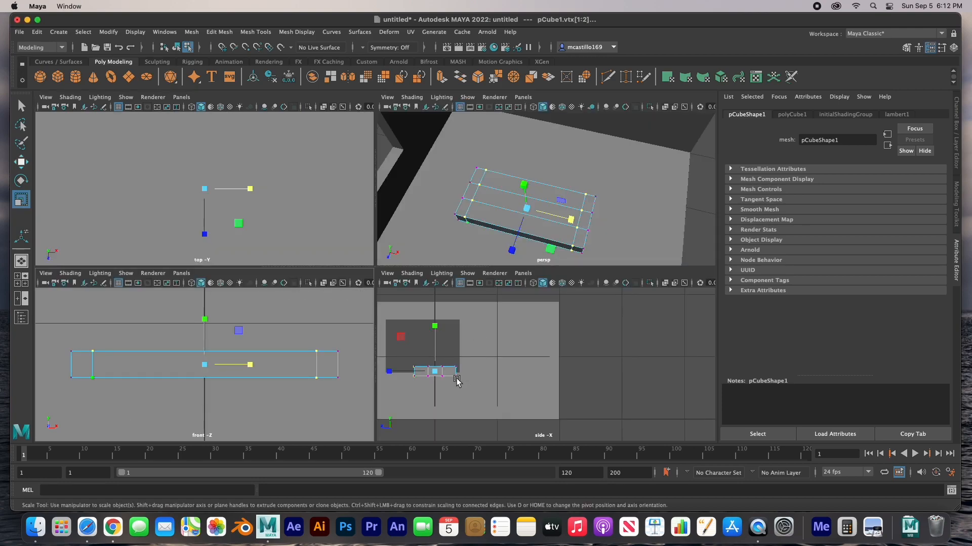
pyautogui.press('space')
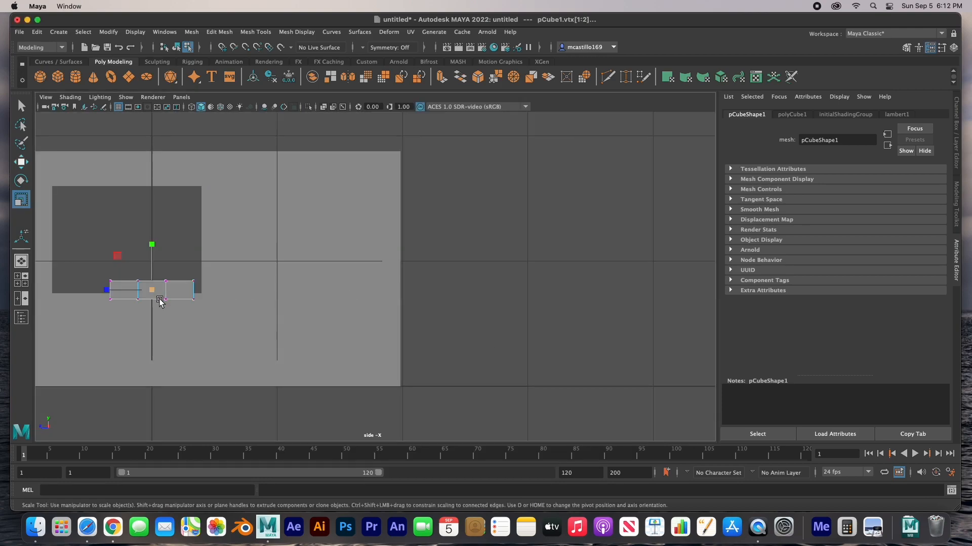
pyautogui.press('f')
pyautogui.scroll(-3, 306, 334)
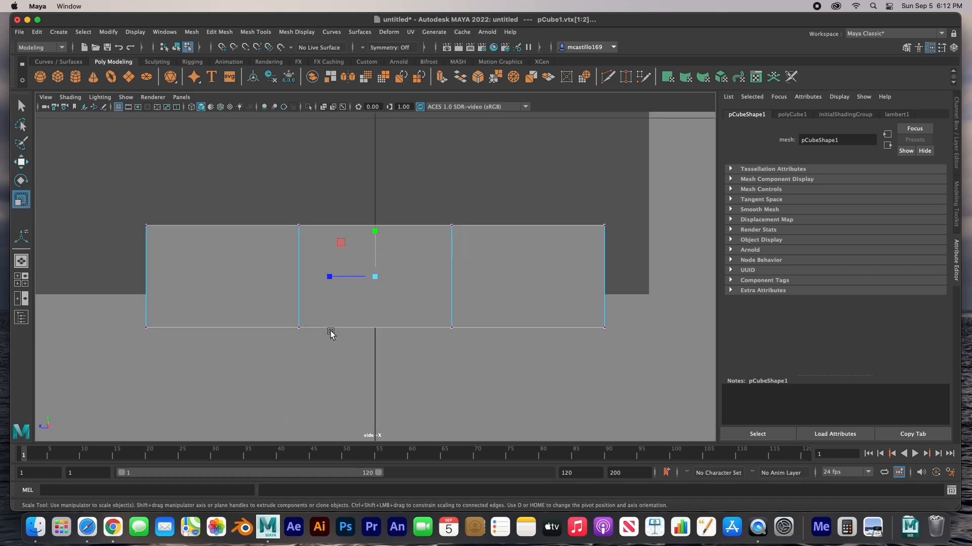
pyautogui.moveTo(277, 194); pyautogui.dragTo(471, 358)
pyautogui.moveTo(330, 276); pyautogui.dragTo(290, 275)
pyautogui.press('space')
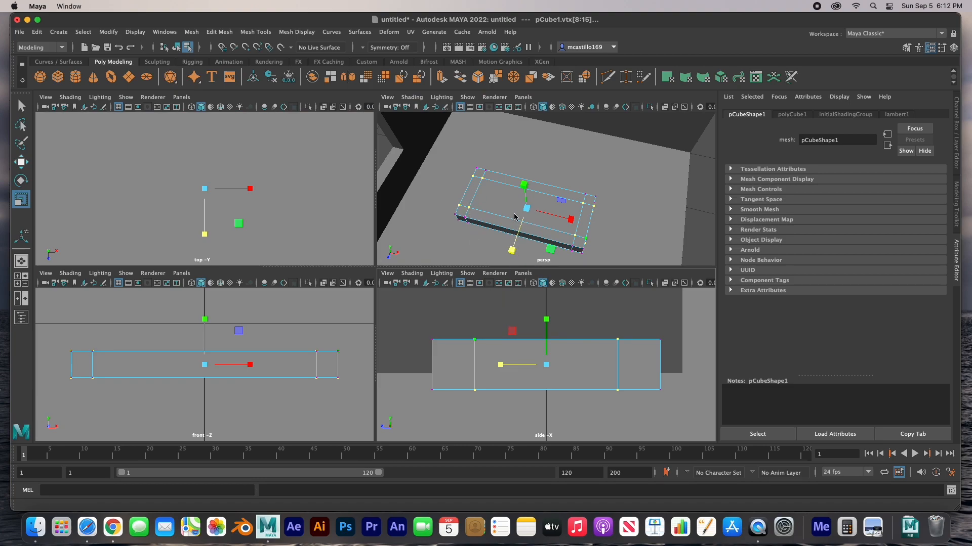
# - Return to object selection in the perspective view and hide the room mesh with the floor and walls
pyautogui.press('space')
pyautogui.keyDown('alt'); pyautogui.moveTo(317, 321); pyautogui.dragTo(330, 293); pyautogui.keyUp('alt')
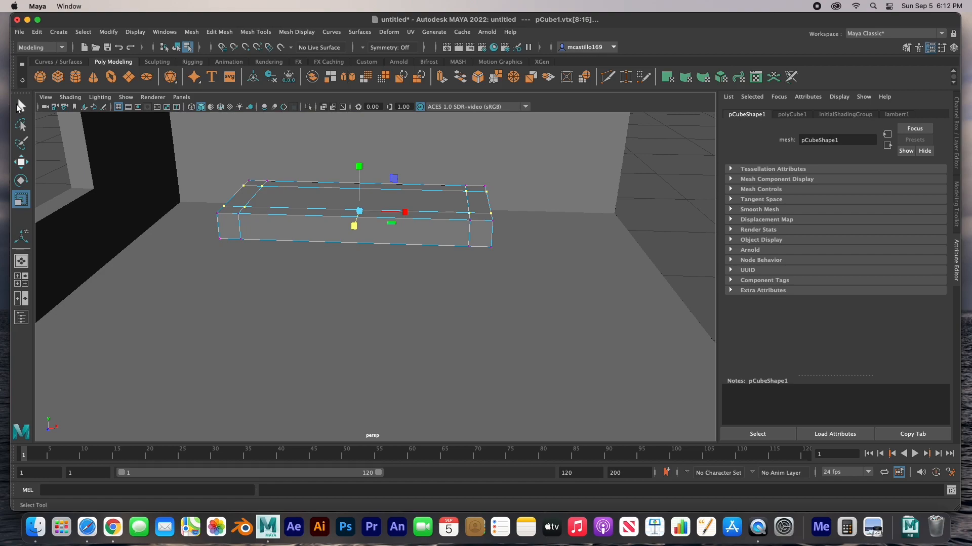
pyautogui.click(20, 106)
pyautogui.click(148, 247)
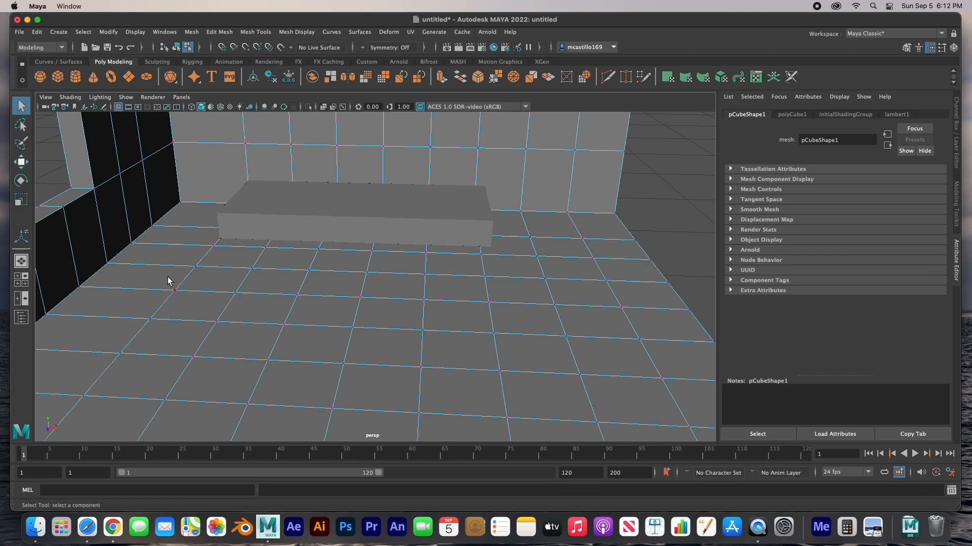
pyautogui.moveTo(85, 262); pyautogui.dragTo(135, 247, button='right')
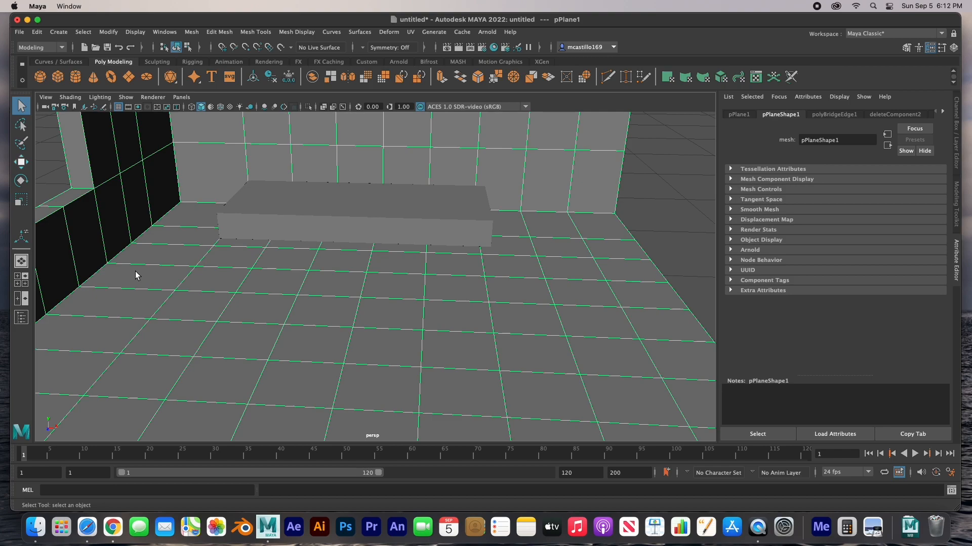
pyautogui.press('h')
# - Extrude the four corner faces on the slab's underside downward to about Y 0.496 m to form the table legs
pyautogui.keyDown('alt'); pyautogui.moveTo(268, 262); pyautogui.dragTo(311, 229); pyautogui.keyUp('alt')
pyautogui.keyDown('alt'); pyautogui.moveTo(393, 176); pyautogui.dragTo(376, 288); pyautogui.keyUp('alt')
pyautogui.click(377, 285)
pyautogui.scroll(10, 376, 285)
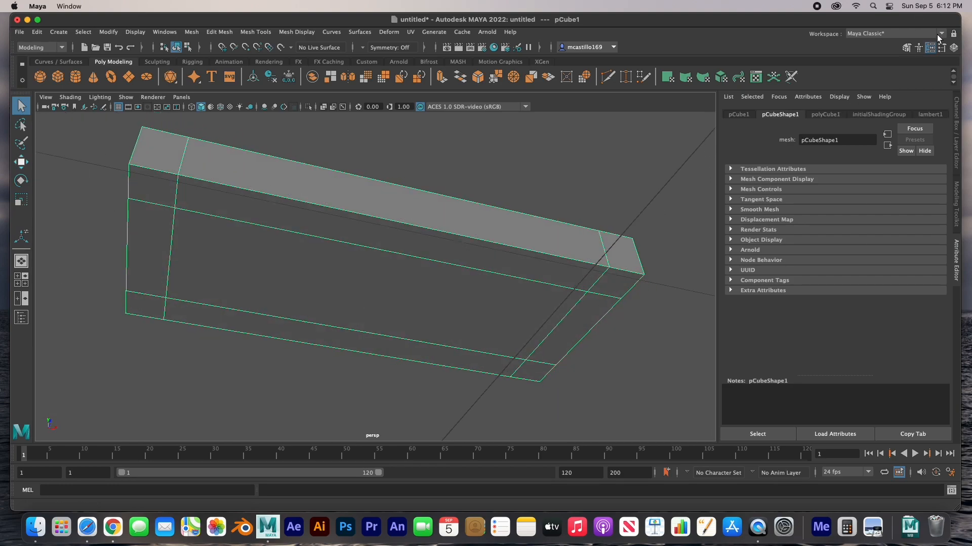
pyautogui.click(906, 47)
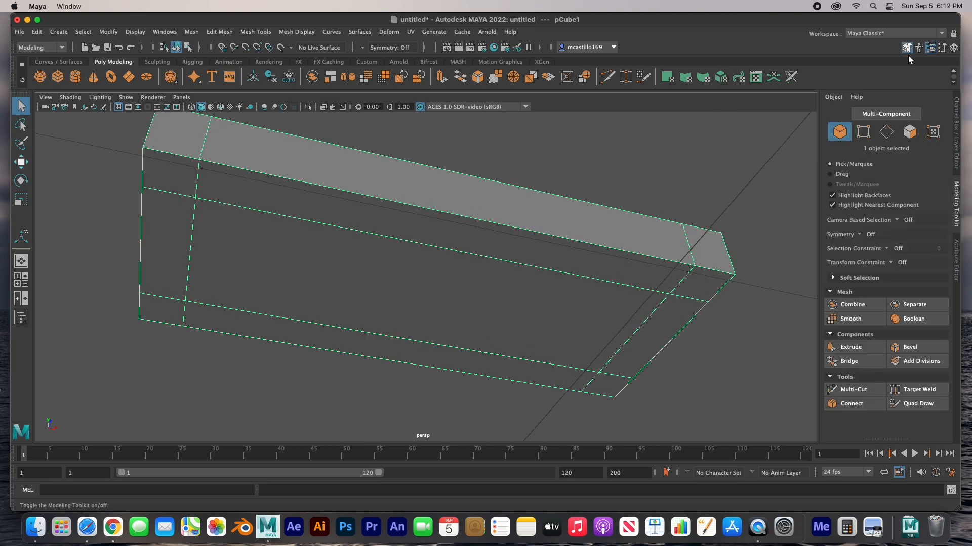
pyautogui.click(913, 136)
pyautogui.click(173, 173)
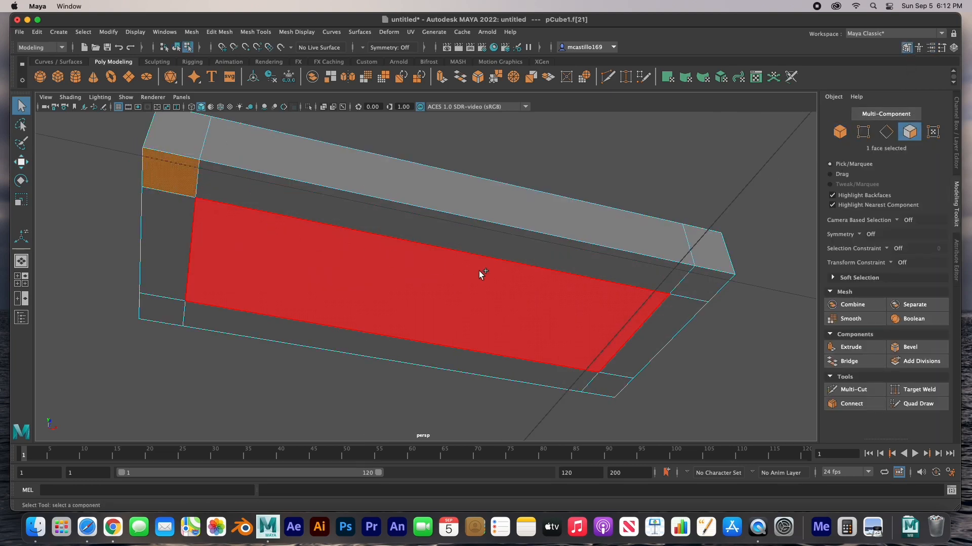
pyautogui.keyDown('shift'); pyautogui.click(702, 276); pyautogui.keyUp('shift')
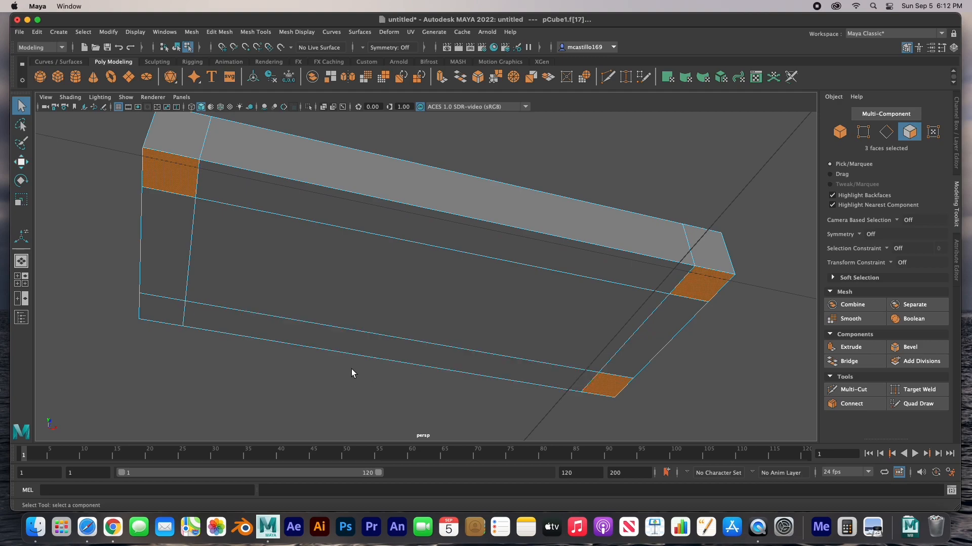
pyautogui.keyDown('alt'); pyautogui.moveTo(331, 284); pyautogui.dragTo(324, 318); pyautogui.keyUp('alt')
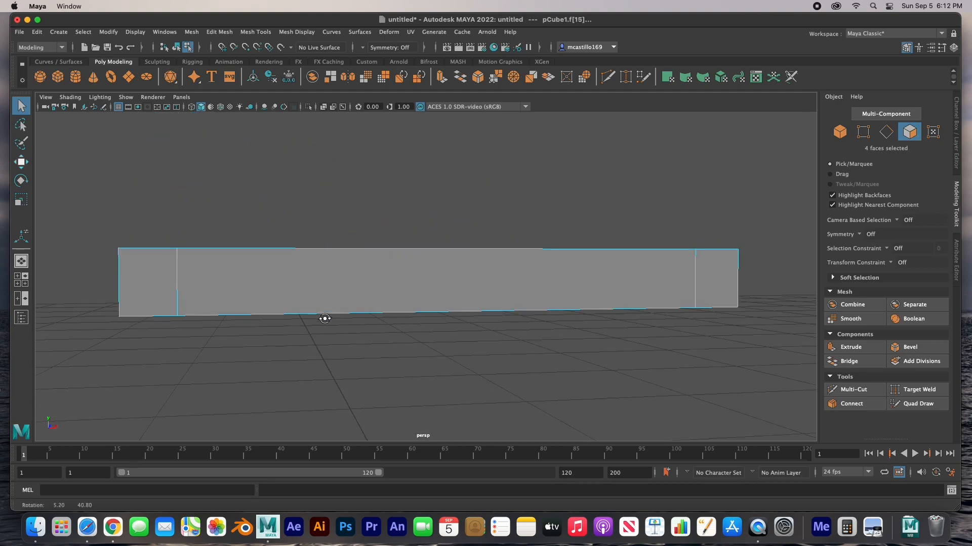
pyautogui.press('space')
pyautogui.press('space')
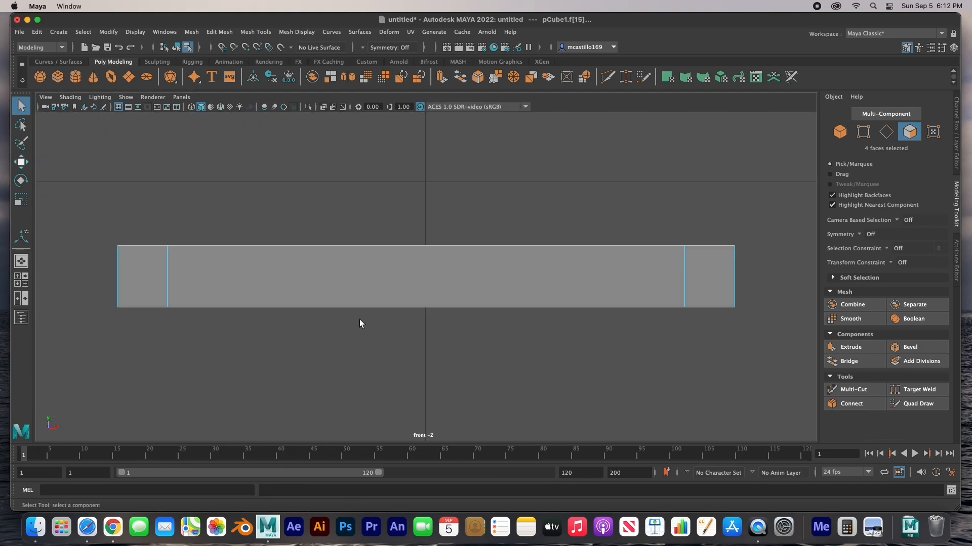
pyautogui.press('w')
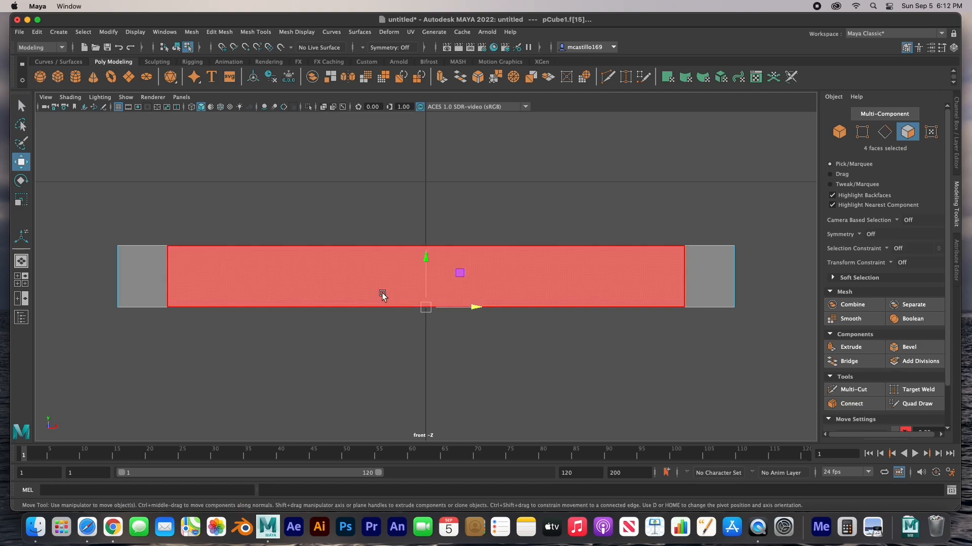
pyautogui.keyDown('shift'); pyautogui.moveTo(426, 258); pyautogui.dragTo(425, 338); pyautogui.keyUp('shift')
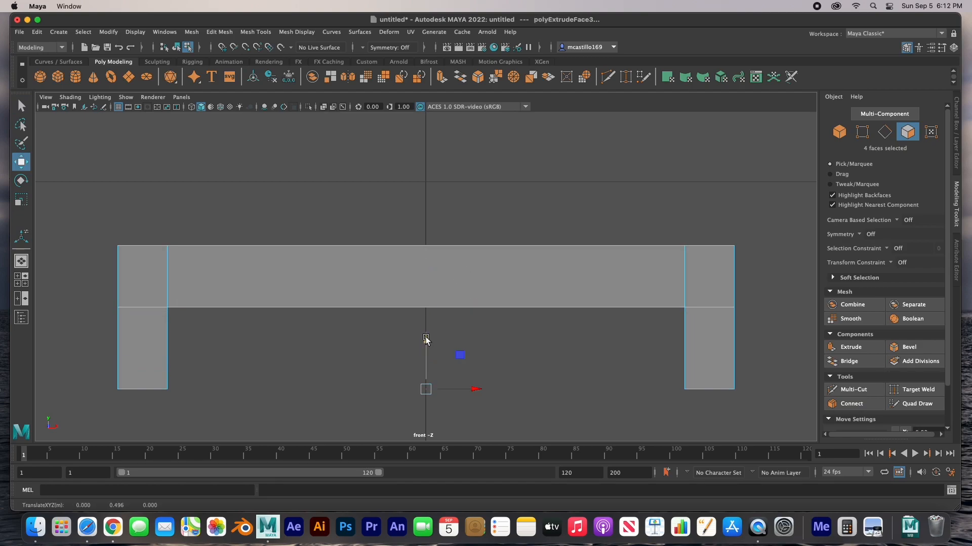
# - Duplicate the whole table in object mode, offset along Z in the top view, and select the table at the origin
pyautogui.press('space')
pyautogui.keyDown('alt'); pyautogui.moveTo(681, 188); pyautogui.dragTo(650, 198); pyautogui.keyUp('alt')
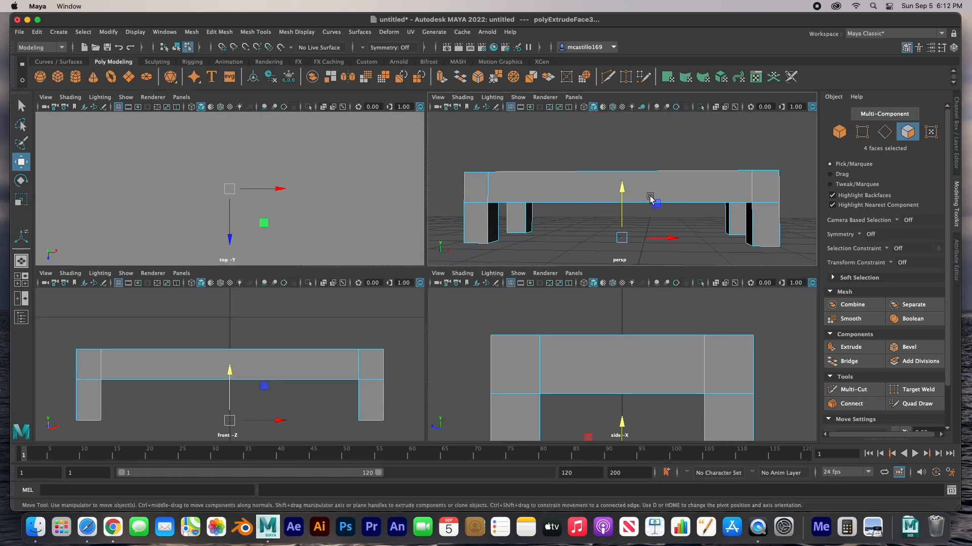
pyautogui.scroll(-5, 635, 203)
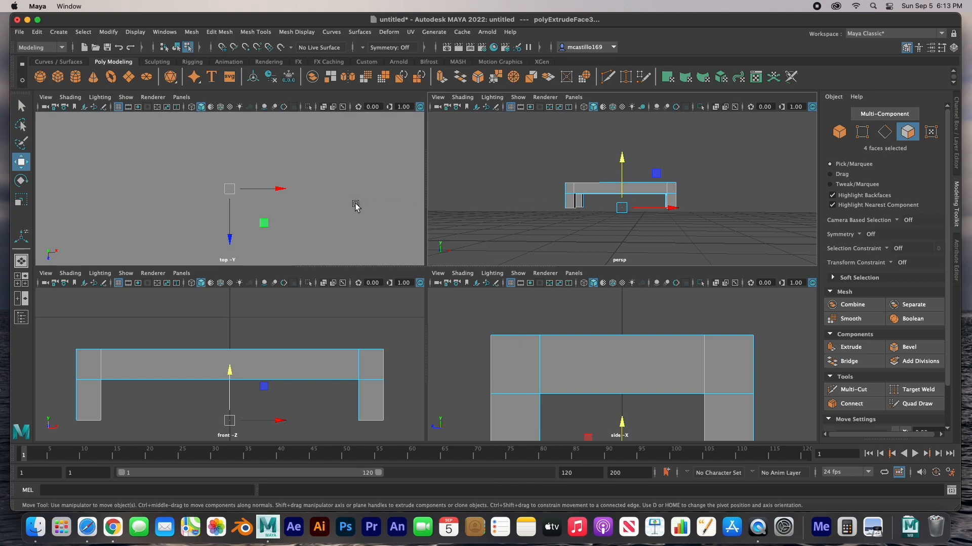
pyautogui.scroll(-5, 335, 203)
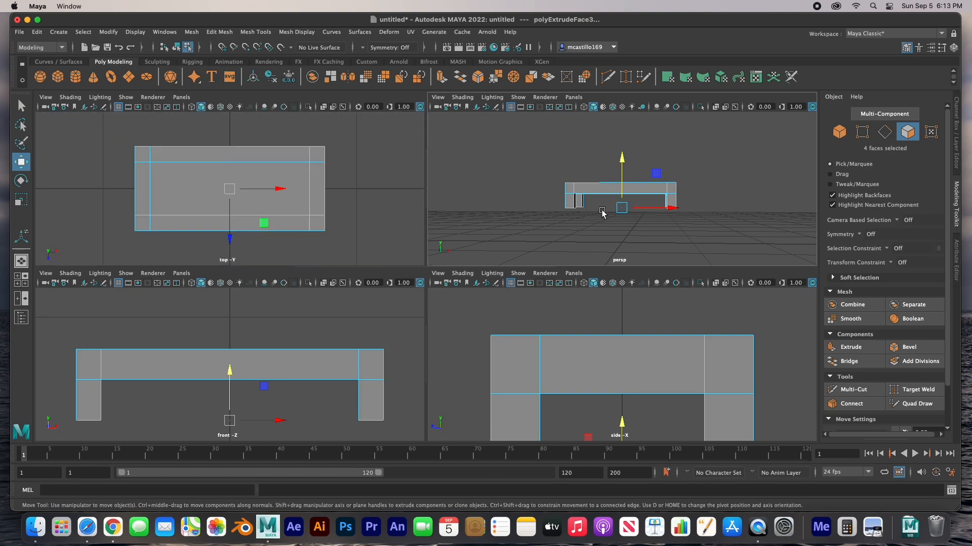
pyautogui.scroll(-4, 596, 349)
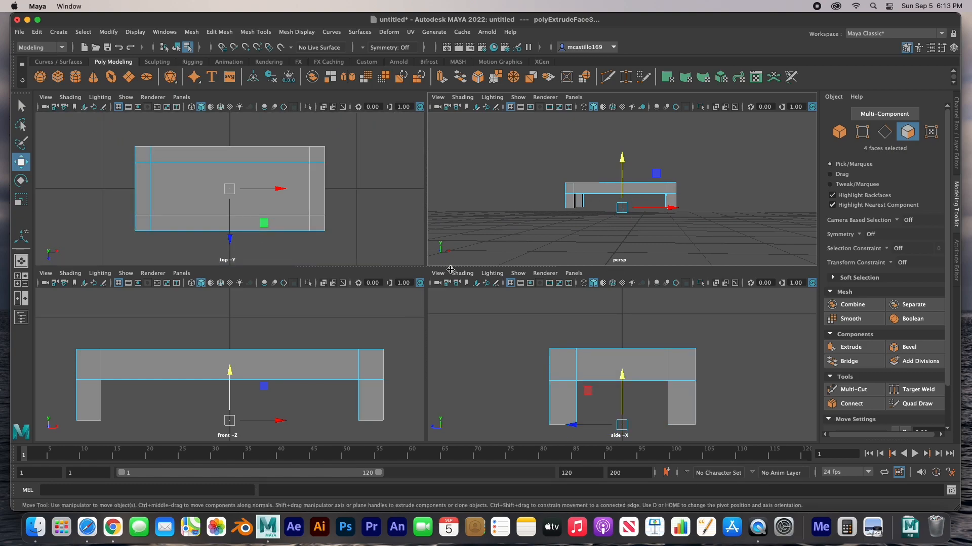
pyautogui.scroll(-2, 286, 199)
pyautogui.moveTo(267, 169); pyautogui.dragTo(309, 155, button='right')
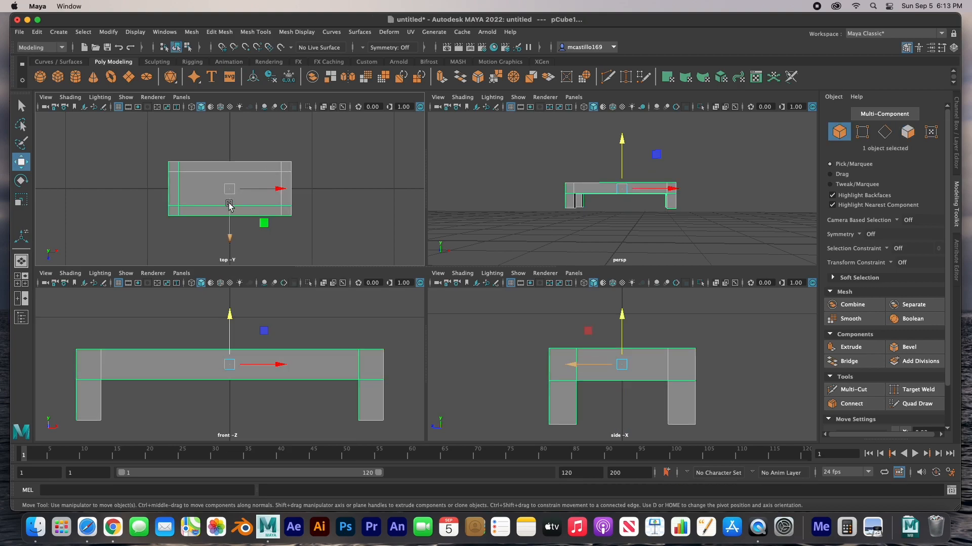
pyautogui.scroll(-5, 230, 207)
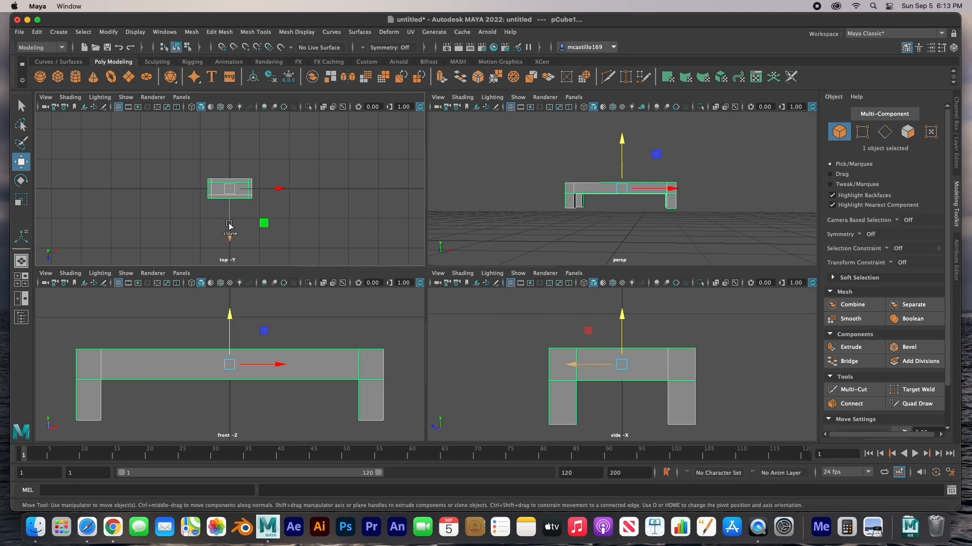
pyautogui.keyDown('shift'); pyautogui.moveTo(229, 224); pyautogui.dragTo(224, 267); pyautogui.keyUp('shift')
pyautogui.click(225, 190)
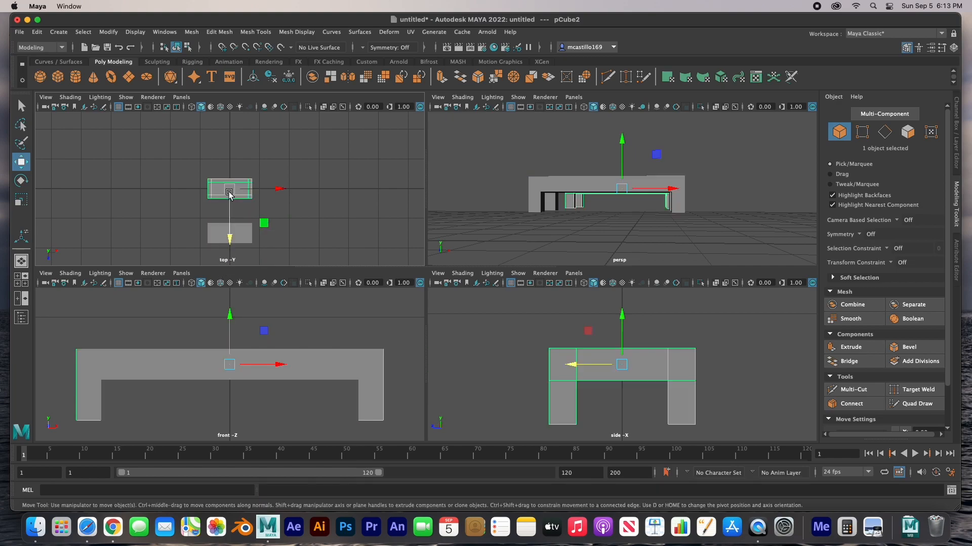
# - Hide the offset duplicate of the table and select the table at the origin
pyautogui.click(224, 235)
pyautogui.press('h')
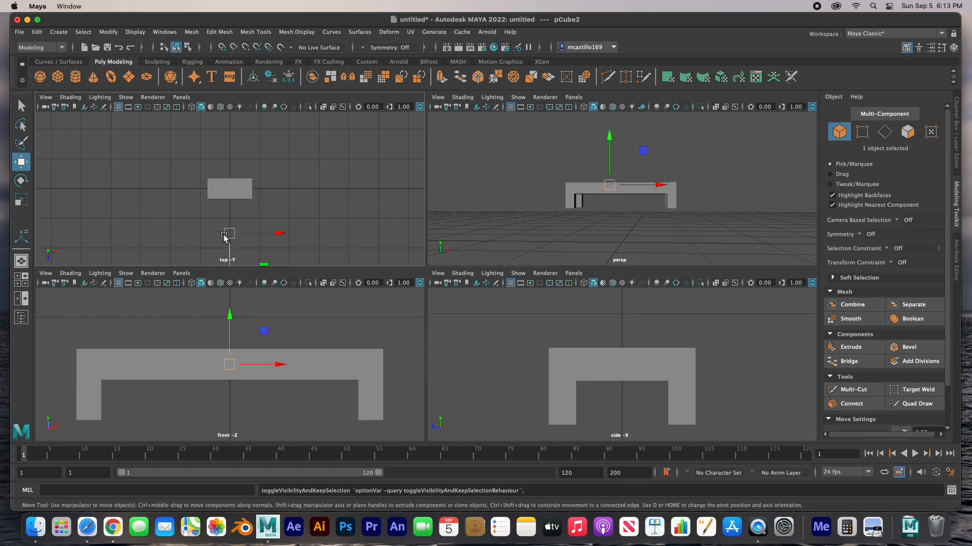
pyautogui.click(229, 193)
# - Scale the eight inner bottom vertices of the legs outward along X in the front view so the legs taper
pyautogui.press('space')
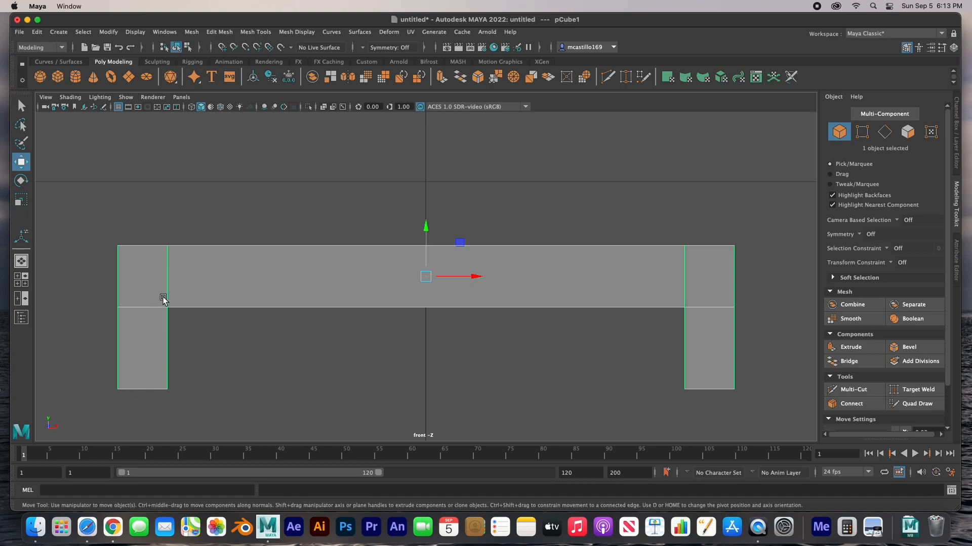
pyautogui.moveTo(230, 258); pyautogui.dragTo(188, 256, button='right')
pyautogui.moveTo(142, 357); pyautogui.dragTo(707, 416)
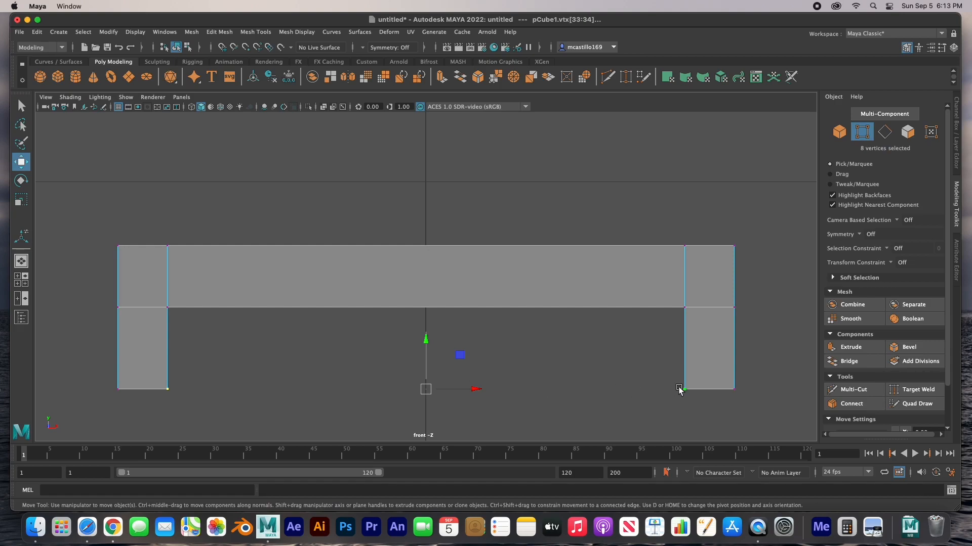
pyautogui.press('space')
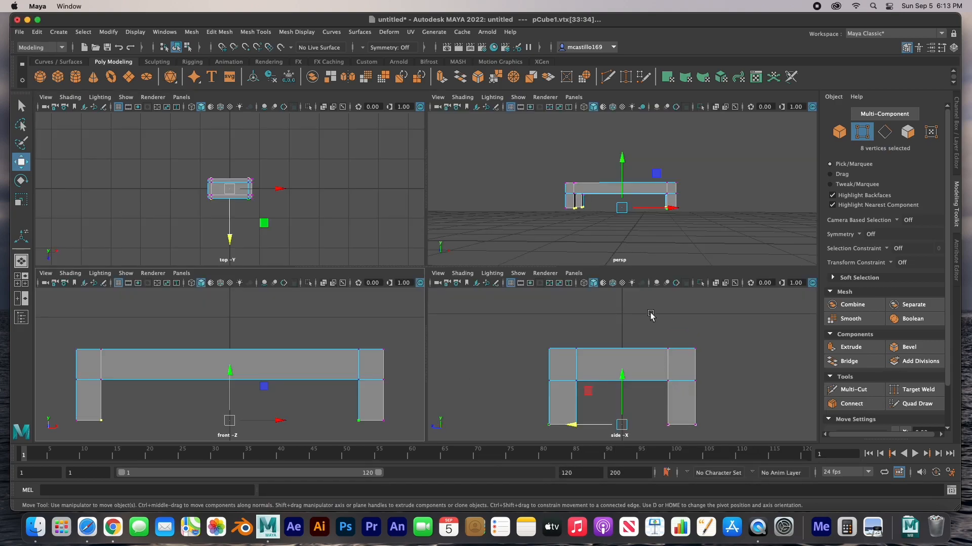
pyautogui.scroll(3, 614, 219)
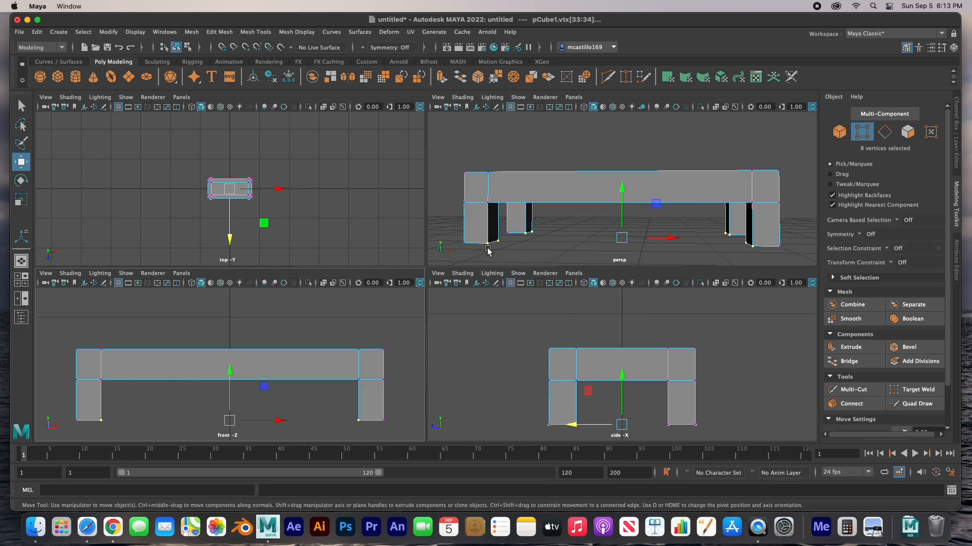
pyautogui.moveTo(113, 404); pyautogui.dragTo(85, 443)
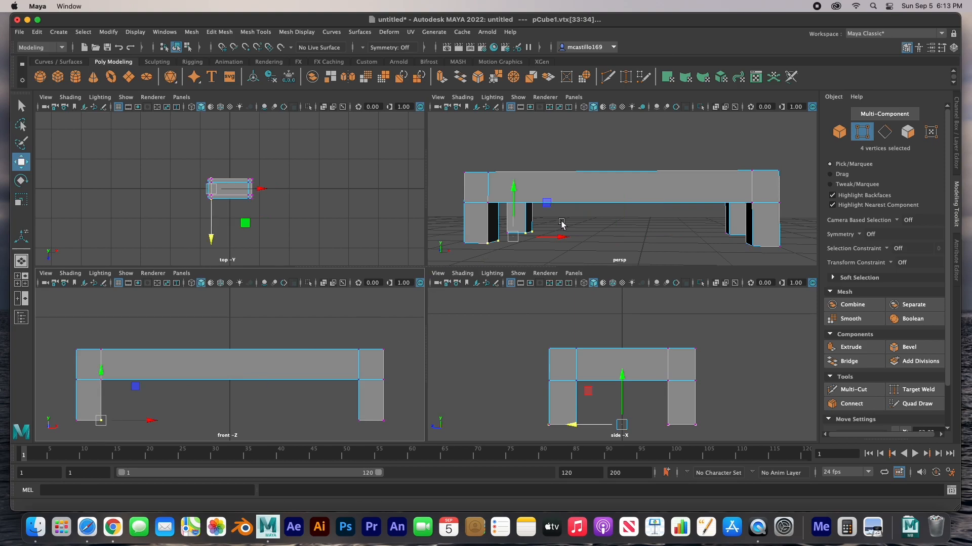
pyautogui.keyDown('shift'); pyautogui.moveTo(338, 410); pyautogui.dragTo(369, 435); pyautogui.keyUp('shift')
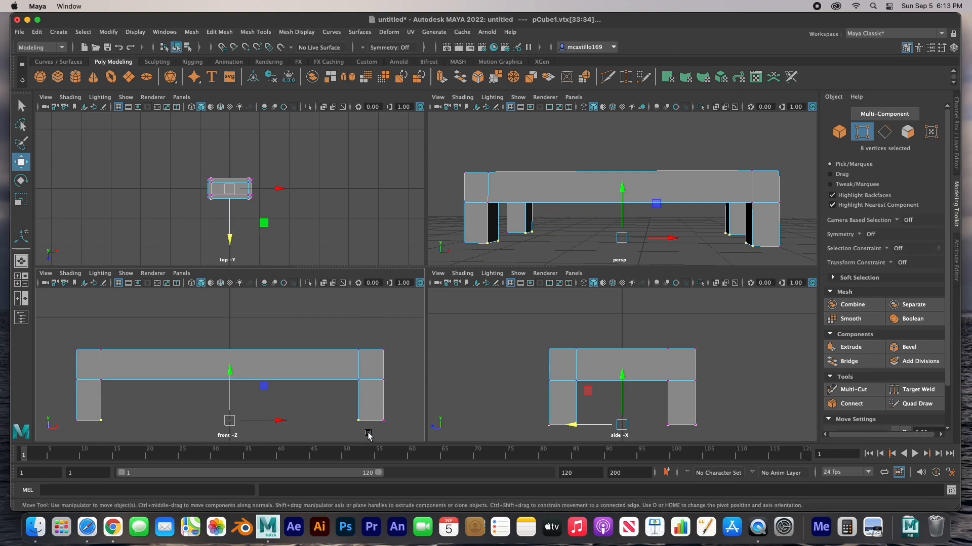
pyautogui.press('r')
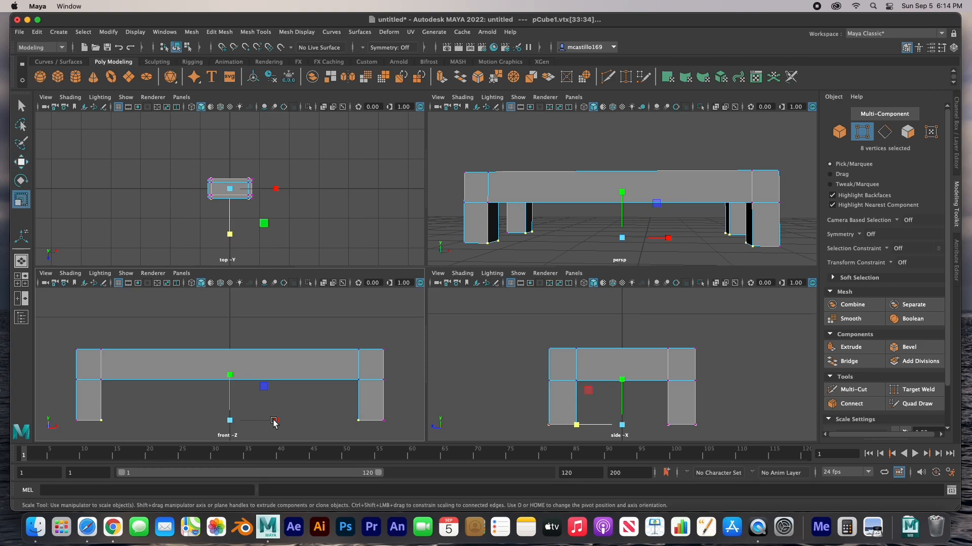
pyautogui.moveTo(274, 421); pyautogui.dragTo(279, 421)
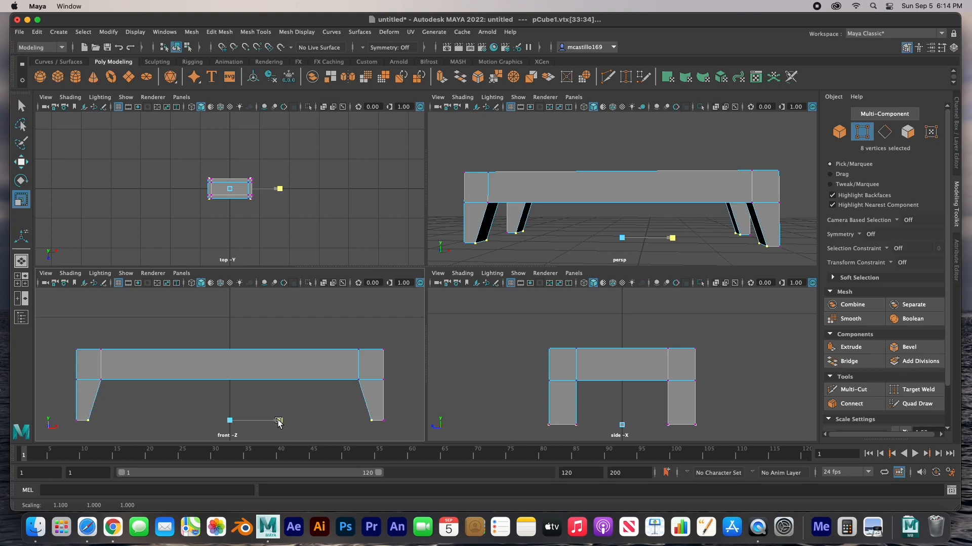
pyautogui.moveTo(278, 421); pyautogui.dragTo(280, 421)
# - Taper the legs along Z by scaling their inner bottom vertices outward in the side view, and switch to face selection
pyautogui.moveTo(555, 404); pyautogui.dragTo(688, 443)
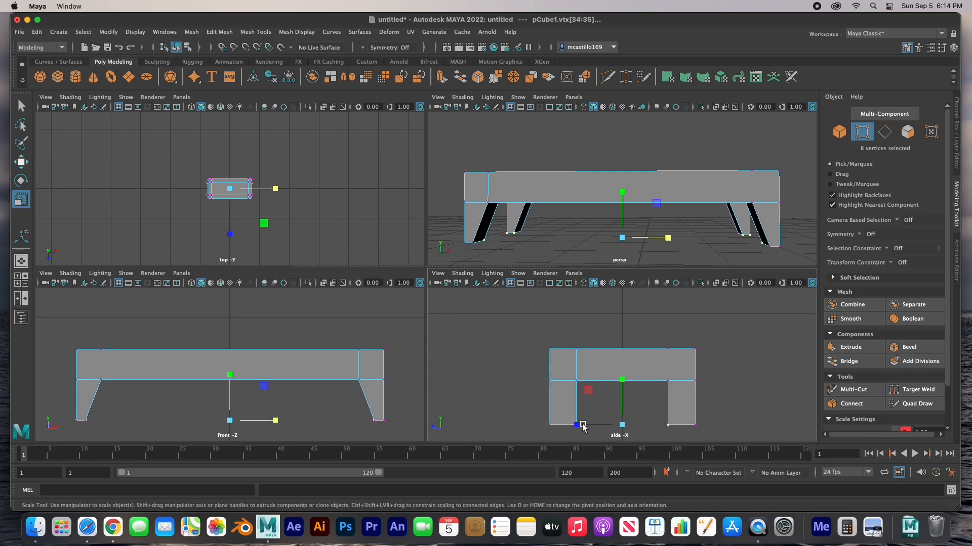
pyautogui.moveTo(577, 427); pyautogui.dragTo(561, 426)
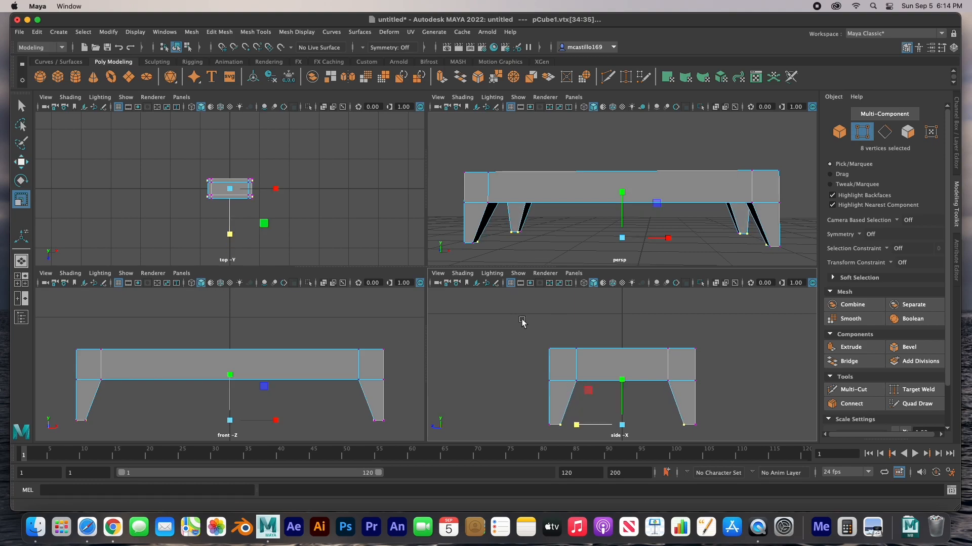
pyautogui.keyDown('alt'); pyautogui.moveTo(568, 239); pyautogui.dragTo(483, 243); pyautogui.keyUp('alt')
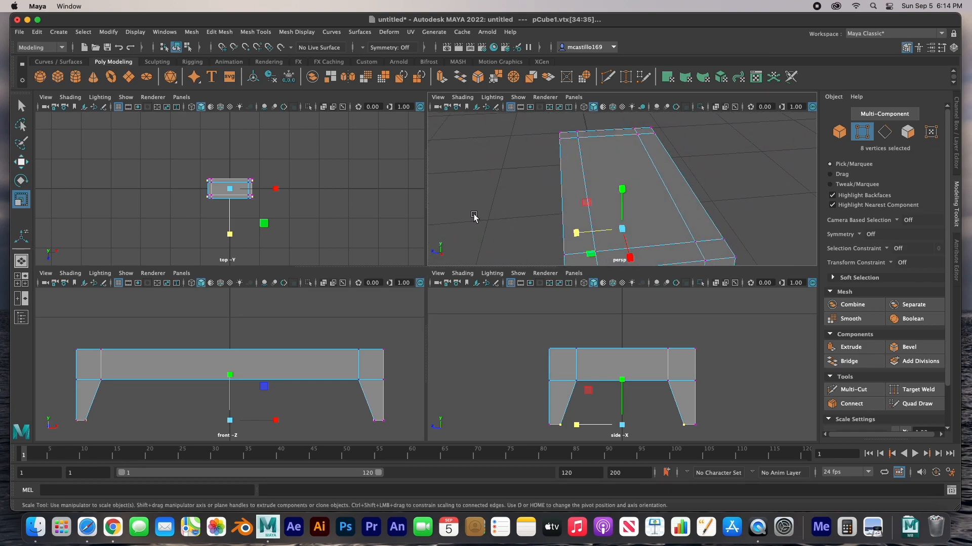
pyautogui.keyDown('alt'); pyautogui.moveTo(514, 200); pyautogui.dragTo(569, 202); pyautogui.keyUp('alt')
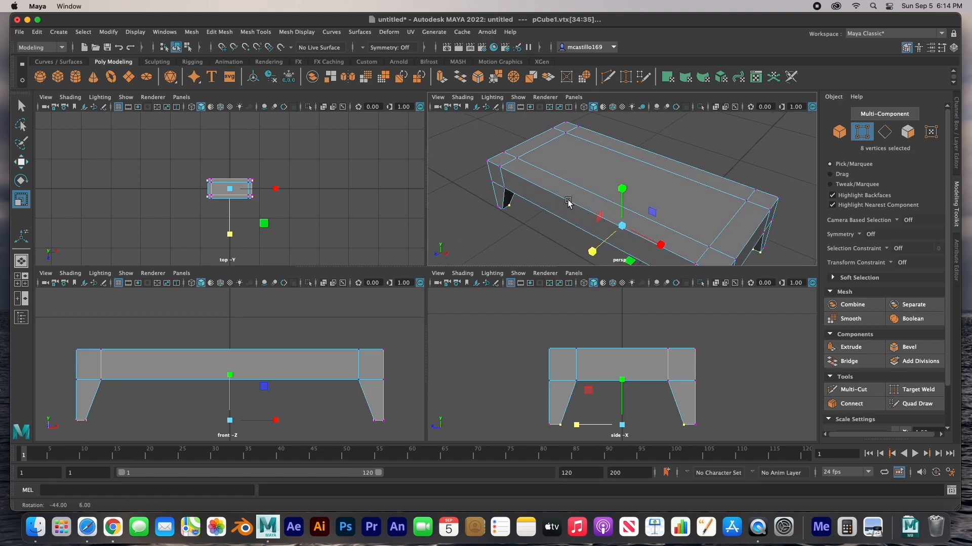
pyautogui.click(908, 132)
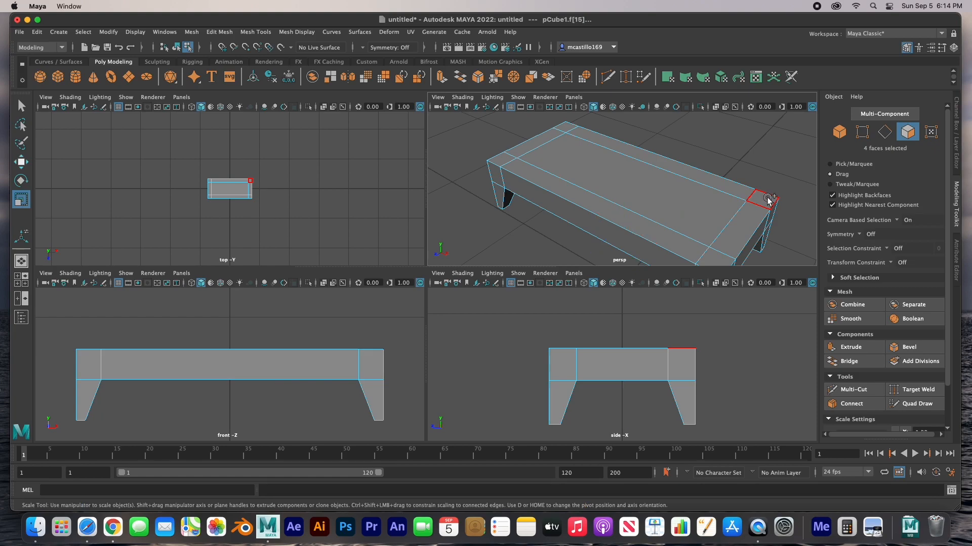
pyautogui.moveTo(767, 199); pyautogui.dragTo(558, 123)
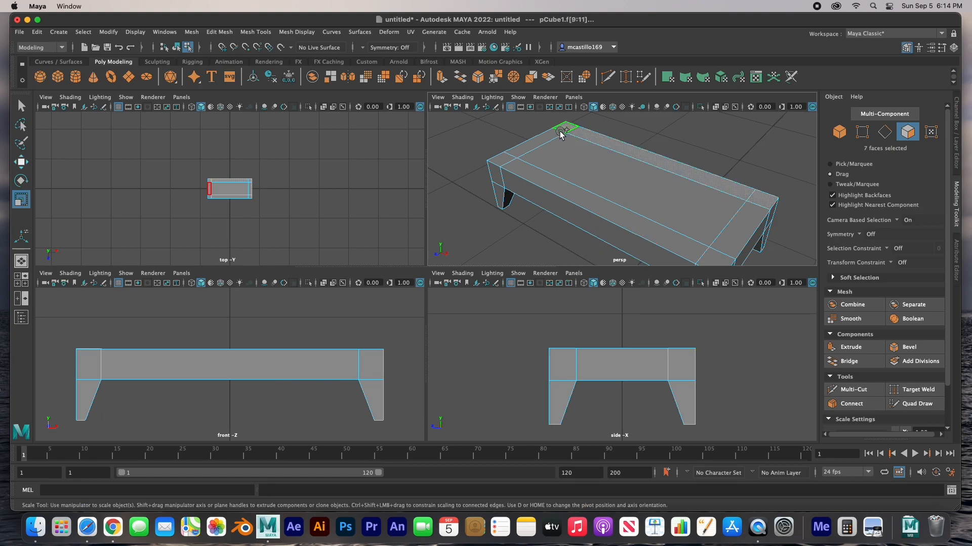
pyautogui.press('space')
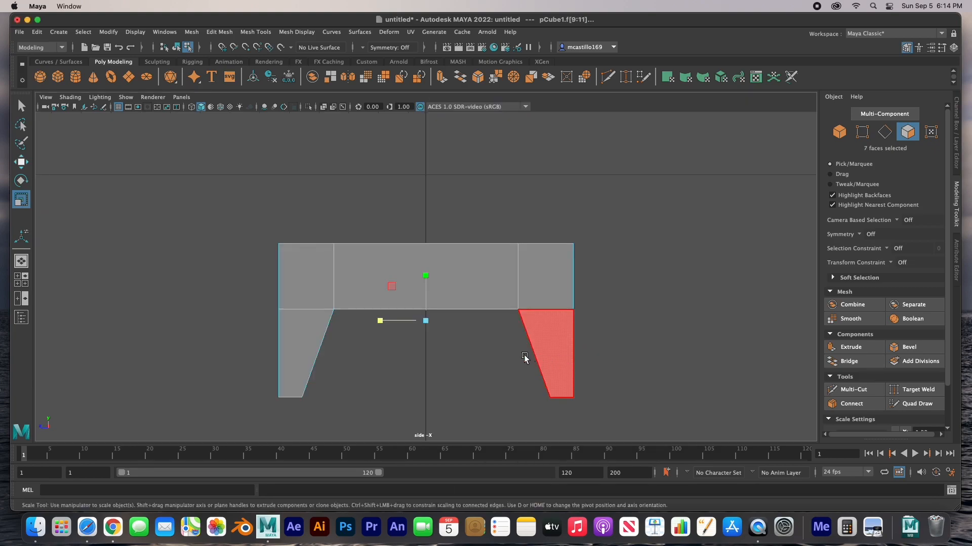
pyautogui.scroll(-5, 494, 336)
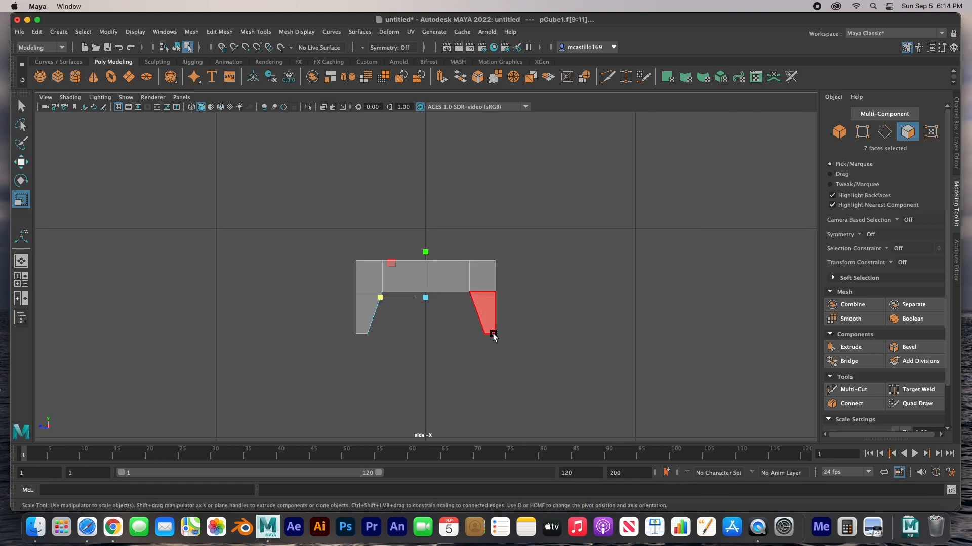
pyautogui.press('w')
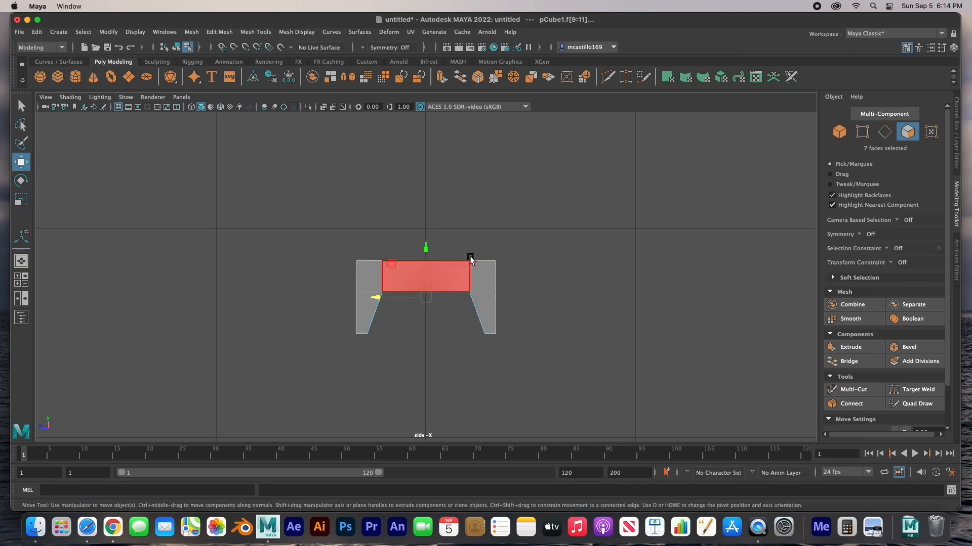
pyautogui.press('space')
pyautogui.keyDown('alt'); pyautogui.moveTo(597, 226); pyautogui.dragTo(622, 185); pyautogui.keyUp('alt')
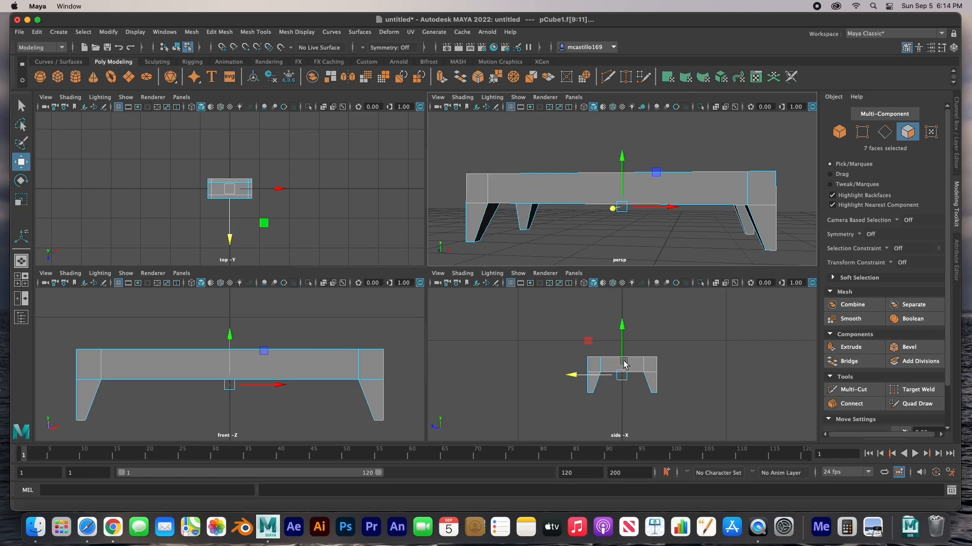
pyautogui.keyDown('alt'); pyautogui.moveTo(629, 195); pyautogui.dragTo(694, 137); pyautogui.keyUp('alt')
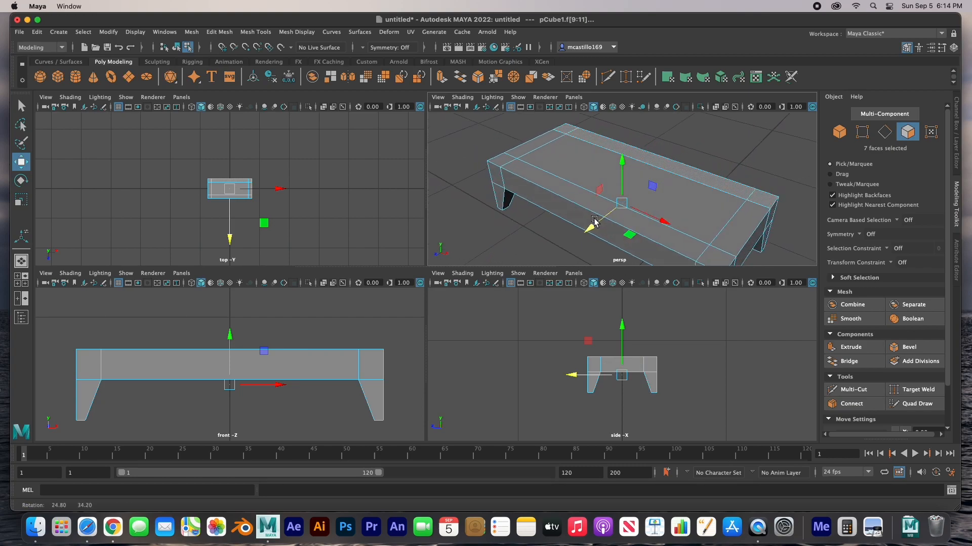
pyautogui.click(699, 136)
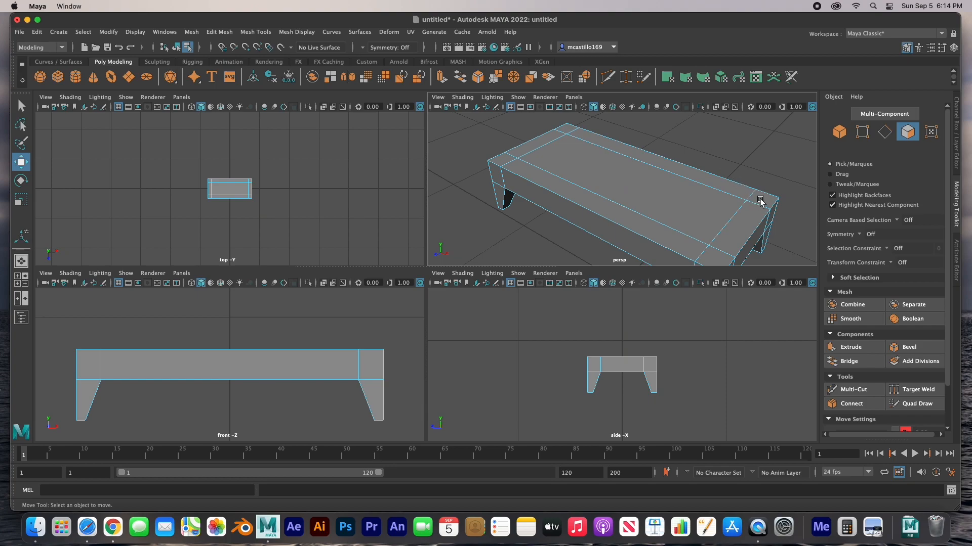
# - Extrude the three top faces along the rear long edge upward and backward, narrowing them along Z into a leaning backrest
pyautogui.moveTo(760, 200); pyautogui.dragTo(572, 133)
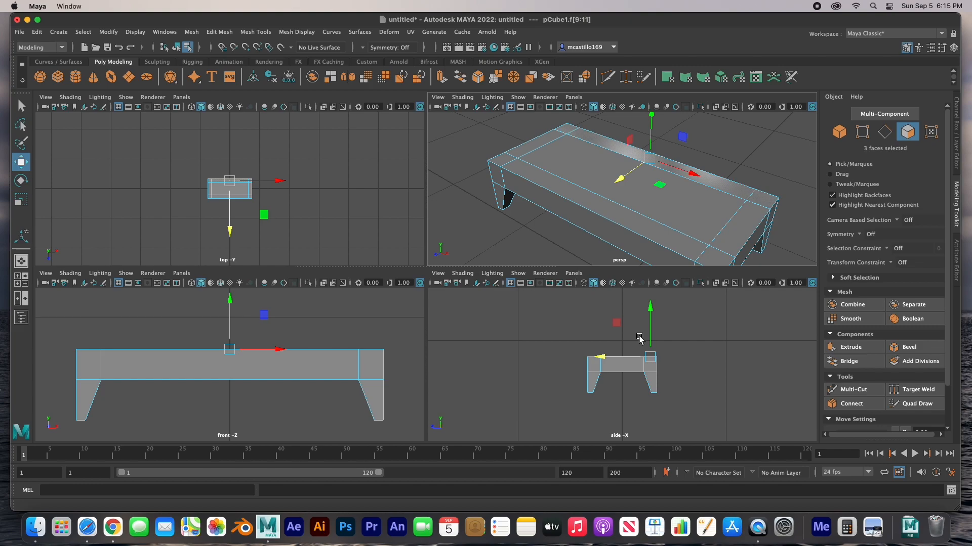
pyautogui.press('space')
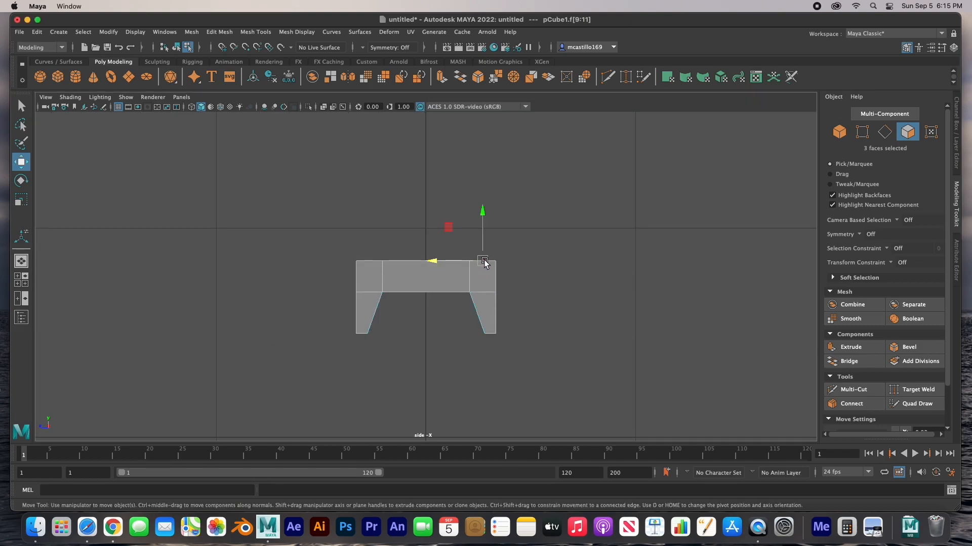
pyautogui.keyDown('shift'); pyautogui.moveTo(483, 262); pyautogui.dragTo(500, 162); pyautogui.keyUp('shift')
pyautogui.press('r')
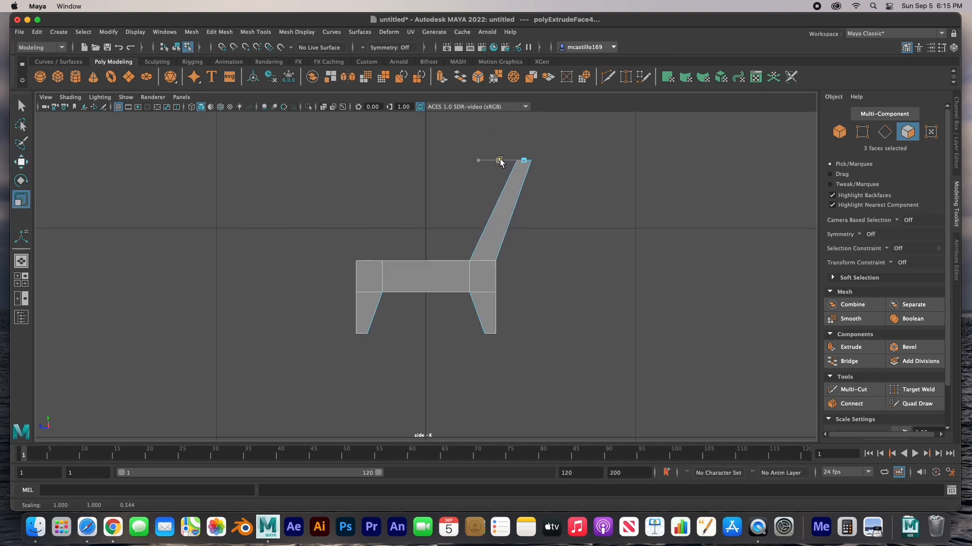
pyautogui.press('w')
pyautogui.moveTo(523, 161); pyautogui.dragTo(519, 178)
pyautogui.click(537, 299)
# - Examine the bench's seat, backrest and tapered legs from several angles in the enlarged perspective view
pyautogui.press('space')
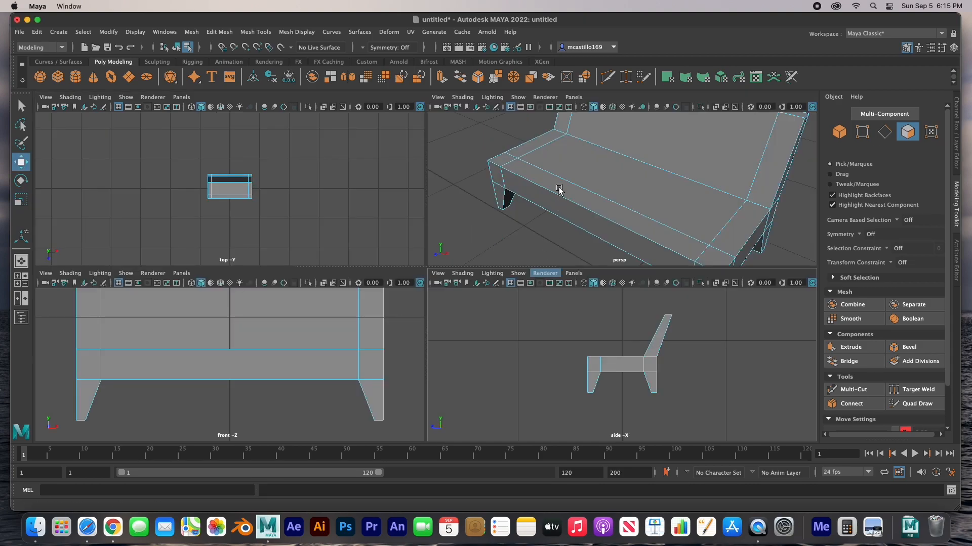
pyautogui.press('space')
pyautogui.scroll(-6, 478, 228)
pyautogui.keyDown('alt'); pyautogui.moveTo(448, 269); pyautogui.dragTo(425, 245); pyautogui.keyUp('alt')
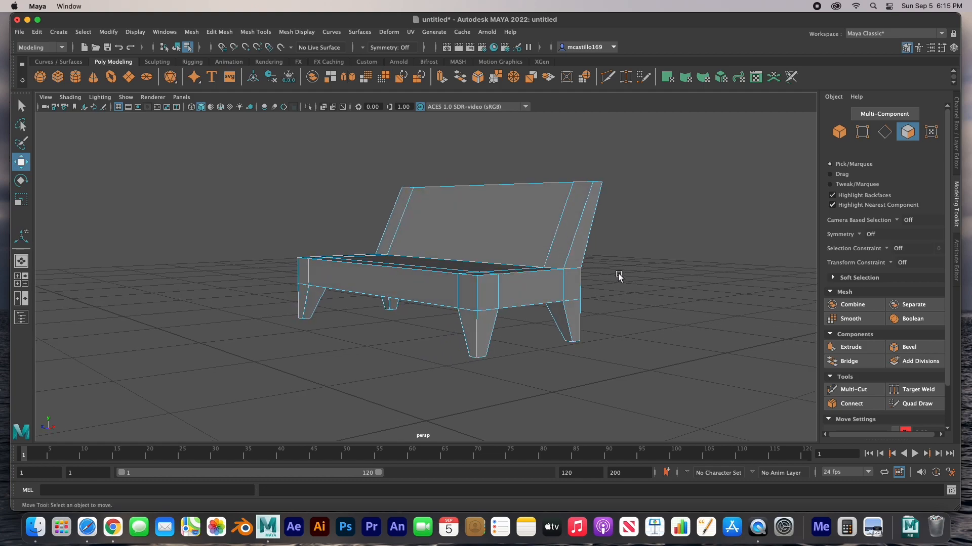
pyautogui.keyDown('alt'); pyautogui.moveTo(604, 274); pyautogui.dragTo(500, 273); pyautogui.keyUp('alt')
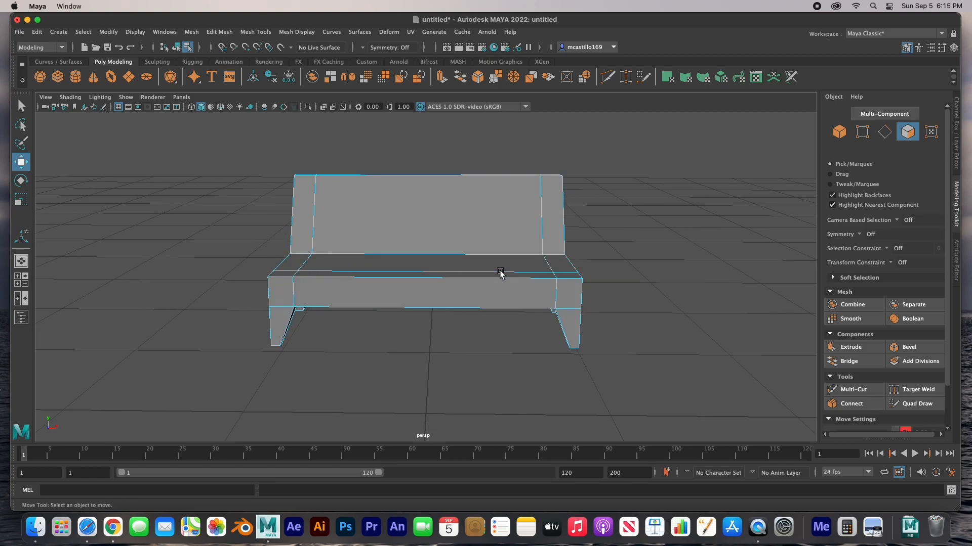
pyautogui.keyDown('alt'); pyautogui.moveTo(473, 332); pyautogui.dragTo(420, 331); pyautogui.keyUp('alt')
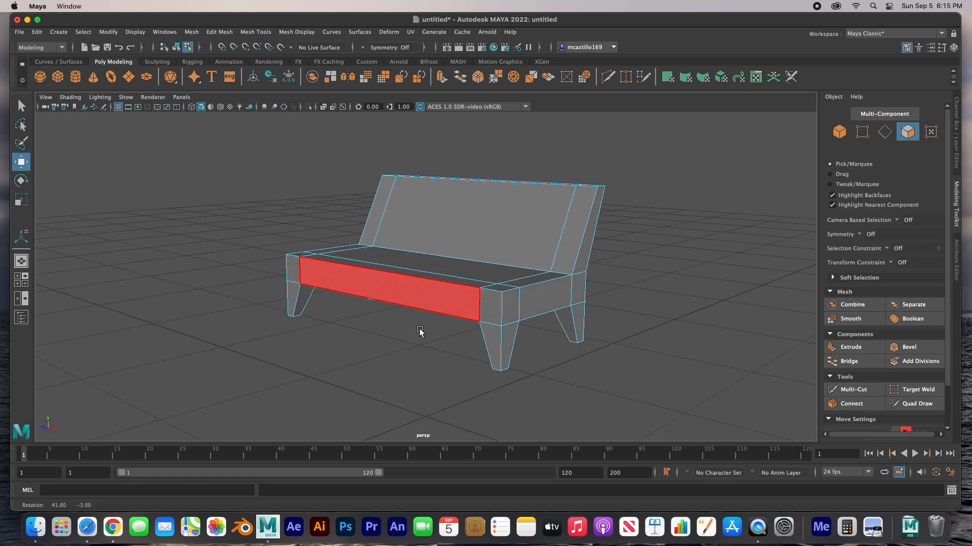
pyautogui.keyDown('alt'); pyautogui.moveTo(576, 286); pyautogui.dragTo(611, 230); pyautogui.keyUp('alt')
pyautogui.keyDown('alt'); pyautogui.moveTo(429, 281); pyautogui.dragTo(375, 244); pyautogui.keyUp('alt')
pyautogui.keyDown('alt'); pyautogui.moveTo(557, 229); pyautogui.dragTo(536, 263); pyautogui.keyUp('alt')
pyautogui.keyDown('alt'); pyautogui.moveTo(486, 307); pyautogui.dragTo(536, 284); pyautogui.keyUp('alt')
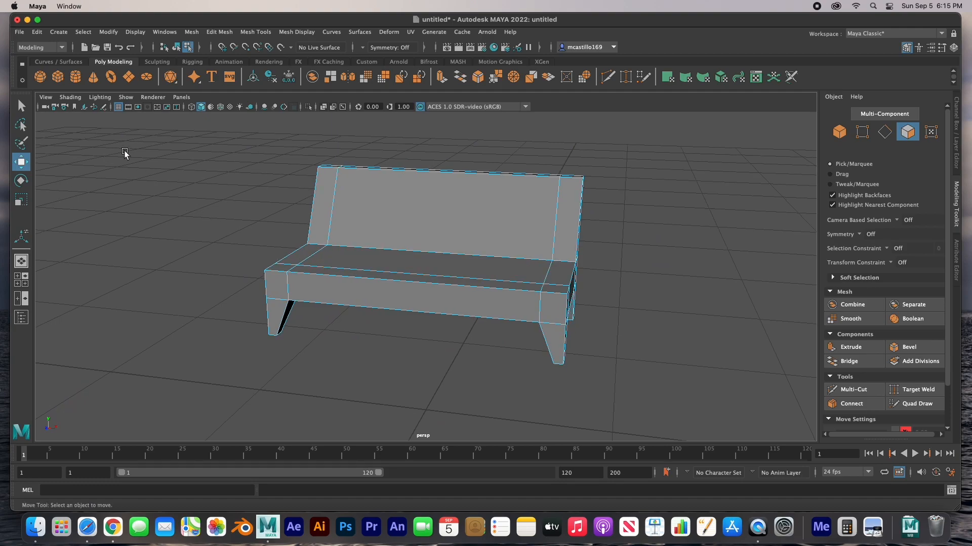
# - Create a polygon cube, scale it down and place it on one half of the seat at about X 0.42 m, Y 0.904 m
pyautogui.click(59, 77)
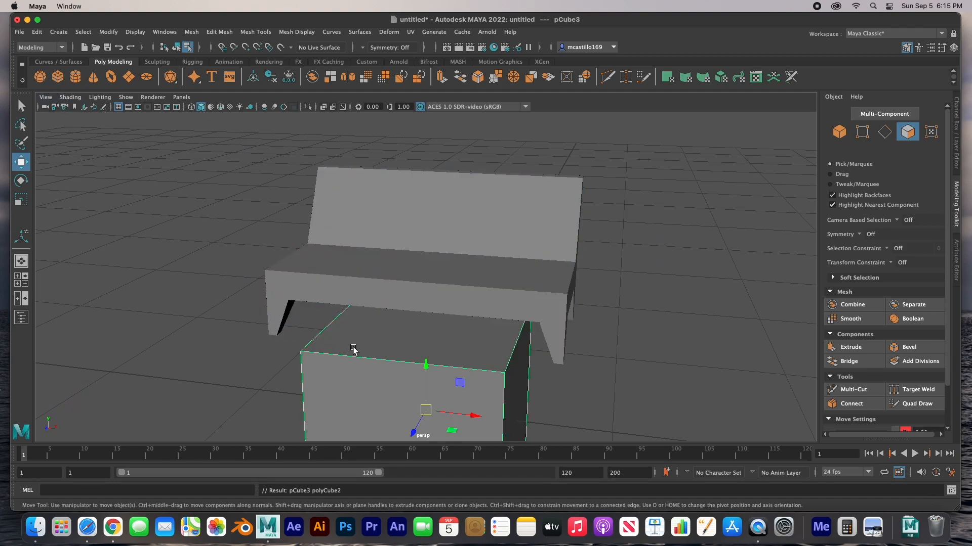
pyautogui.moveTo(426, 369); pyautogui.dragTo(555, 256)
pyautogui.press('r')
pyautogui.press('w')
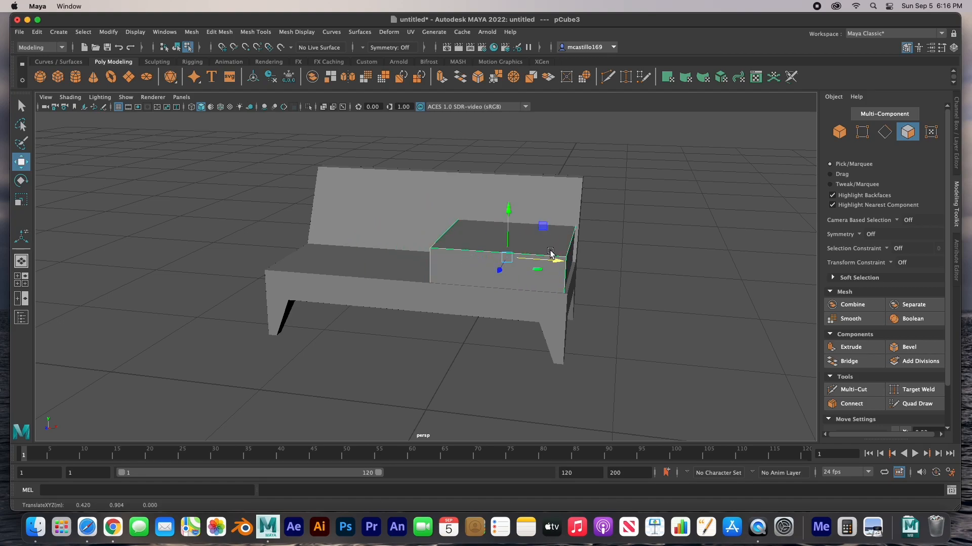
# - Scale the cube to about 0.706 × 0.131 × 0.585 as a flat cushion and position it on the seat beside the backrest
pyautogui.moveTo(607, 306)
pyautogui.keyDown('alt'); pyautogui.mouseDown()
pyautogui.moveTo(495, 336)
pyautogui.moveTo(466, 358)
pyautogui.moveTo(631, 314)
pyautogui.moveTo(612, 310)
pyautogui.mouseUp(); pyautogui.keyUp('alt')
pyautogui.press('r')
pyautogui.moveTo(514, 271); pyautogui.dragTo(553, 252)
pyautogui.press('w')
pyautogui.keyDown('alt'); pyautogui.moveTo(586, 303); pyautogui.dragTo(512, 292); pyautogui.keyUp('alt')
pyautogui.press('r')
pyautogui.moveTo(479, 218); pyautogui.dragTo(479, 251)
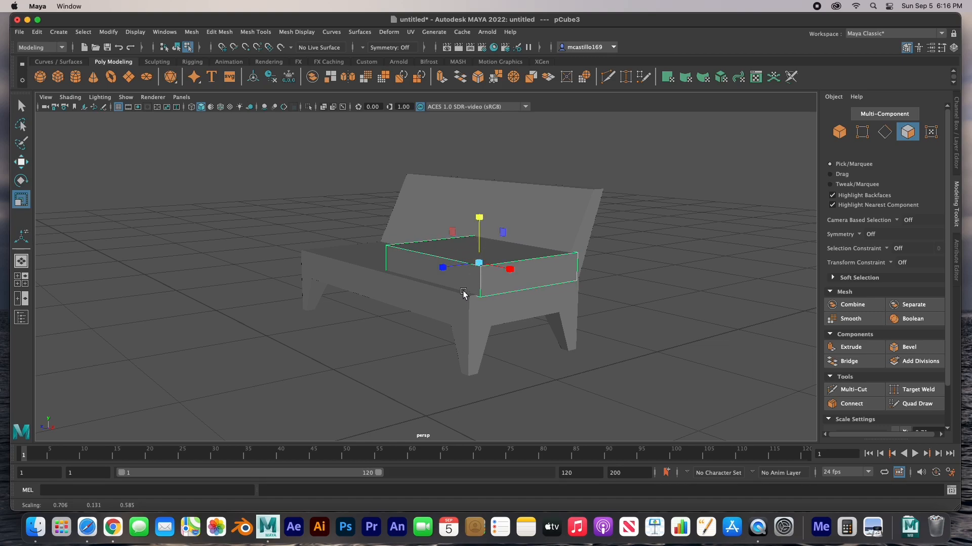
pyautogui.moveTo(479, 310)
pyautogui.keyDown('alt'); pyautogui.mouseDown()
pyautogui.moveTo(478, 338)
pyautogui.moveTo(510, 314)
pyautogui.moveTo(478, 297)
pyautogui.mouseUp(); pyautogui.keyUp('alt')
pyautogui.press('e')
pyautogui.press('w')
pyautogui.moveTo(540, 284); pyautogui.dragTo(487, 306)
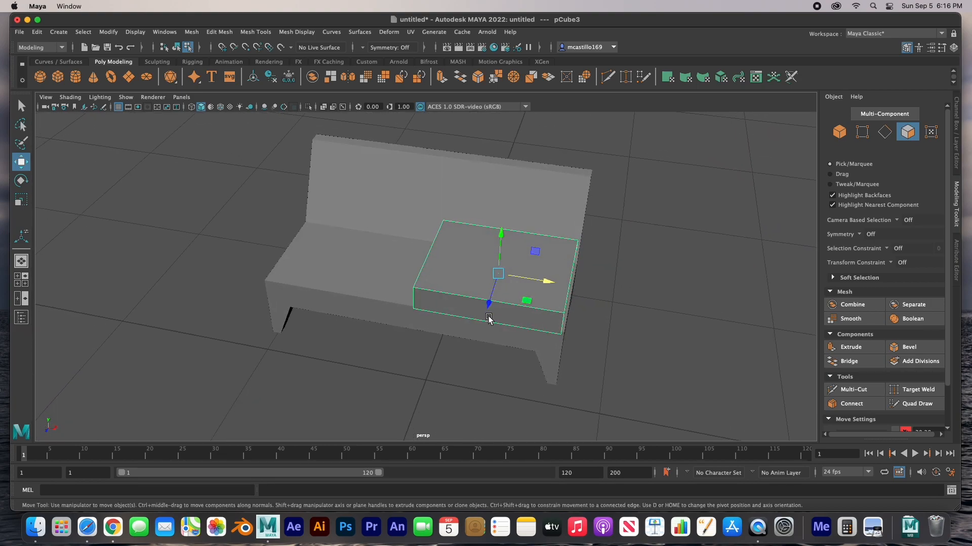
# - Display the cushion block with smooth mesh preview and deselect it
pyautogui.press('3')
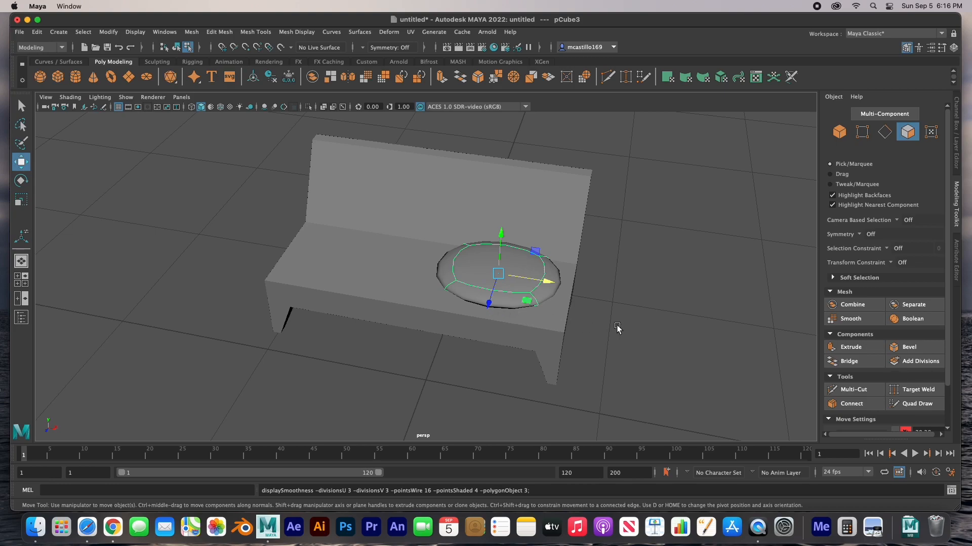
pyautogui.click(617, 328)
pyautogui.keyDown('alt'); pyautogui.moveTo(514, 314); pyautogui.dragTo(510, 288); pyautogui.keyUp('alt')
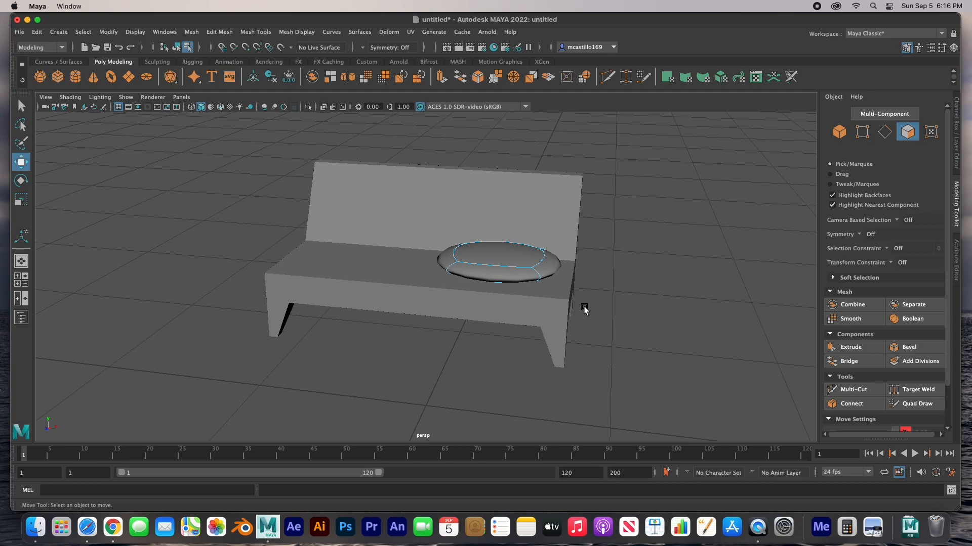
# - Subdivide the cushion block into 4 width, 2 height and 4 depth divisions and display it with smooth mesh preview
pyautogui.press('1')
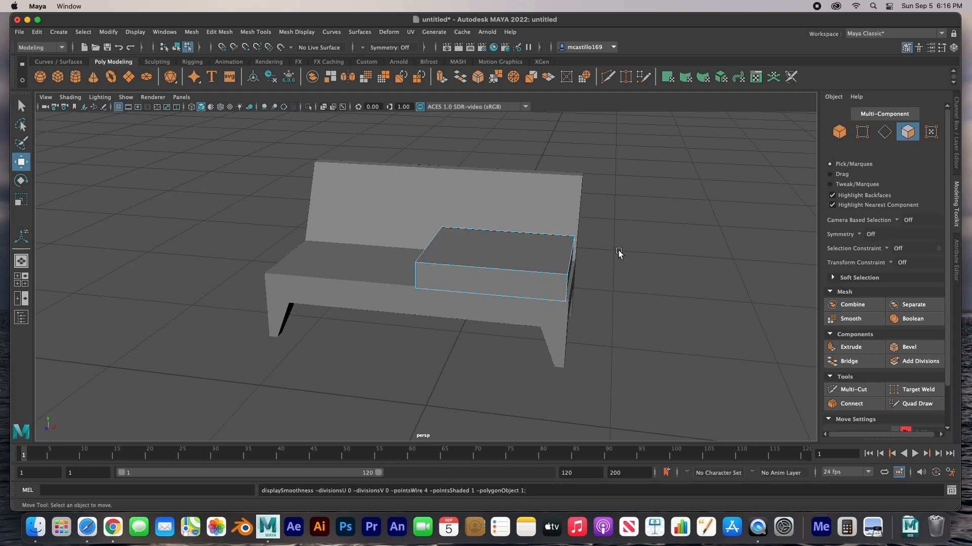
pyautogui.click(931, 47)
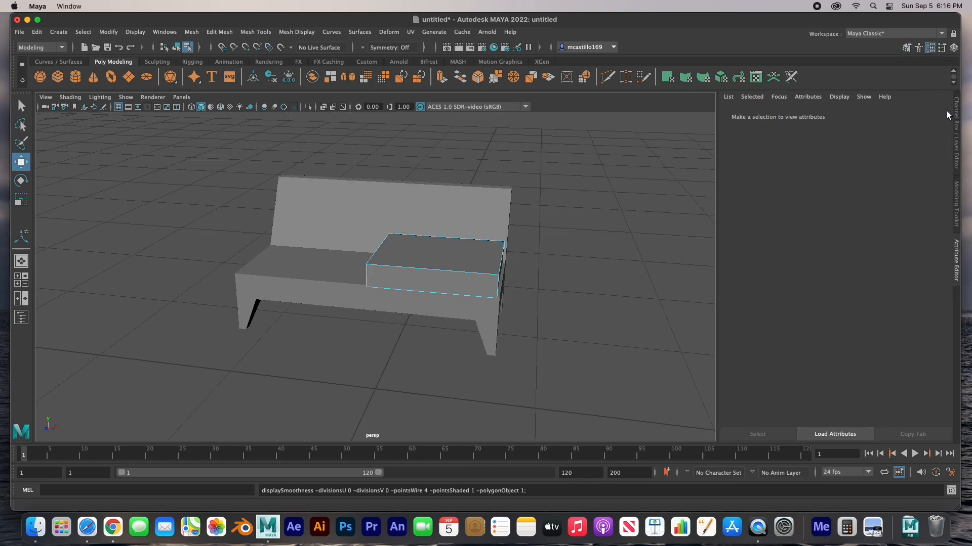
pyautogui.moveTo(438, 246); pyautogui.dragTo(478, 233, button='right')
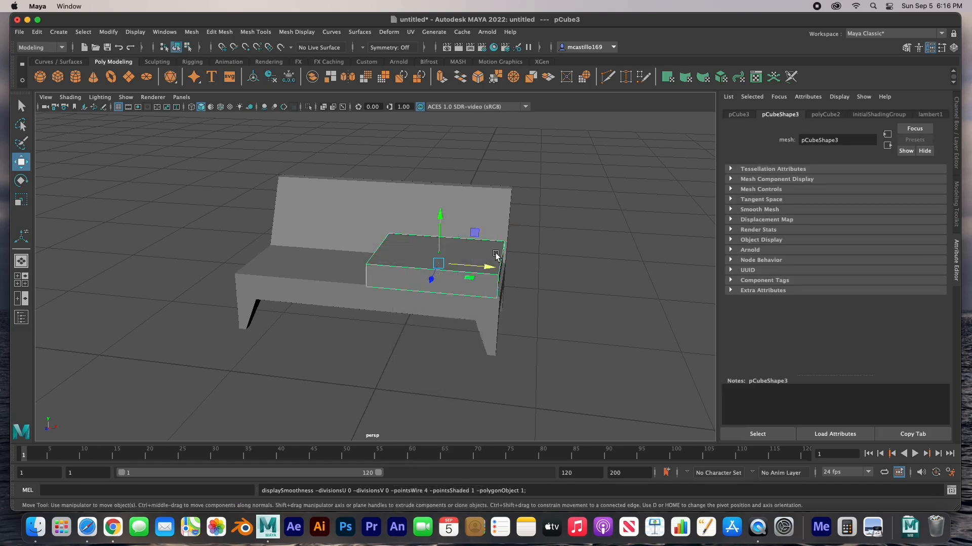
pyautogui.click(826, 115)
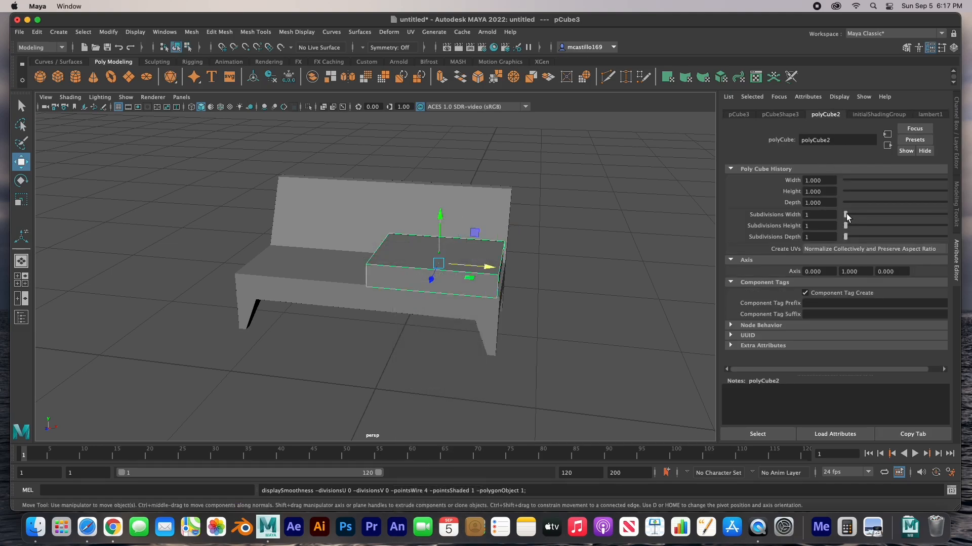
pyautogui.moveTo(847, 216)
pyautogui.mouseDown()
pyautogui.moveTo(851, 240)
pyautogui.moveTo(849, 225)
pyautogui.mouseUp()
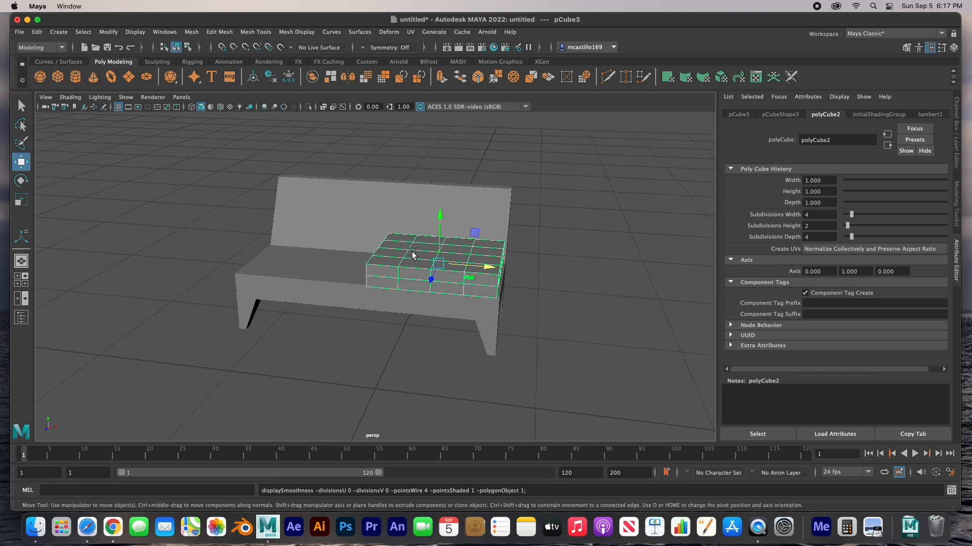
pyautogui.press('3')
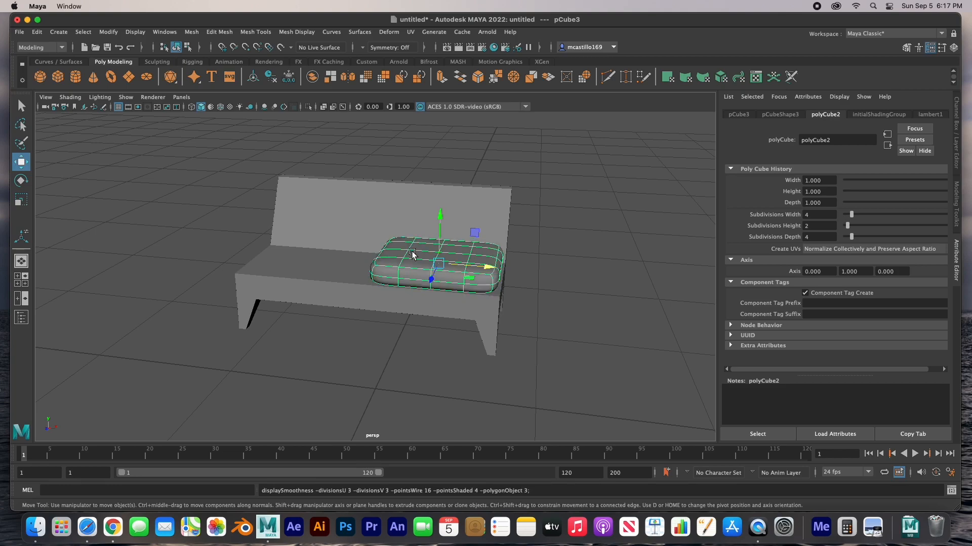
# - Widen the seat cushion along X to a scale of about 0.808
pyautogui.click(537, 304)
pyautogui.keyDown('alt'); pyautogui.moveTo(526, 299); pyautogui.dragTo(409, 324); pyautogui.keyUp('alt')
pyautogui.click(389, 288)
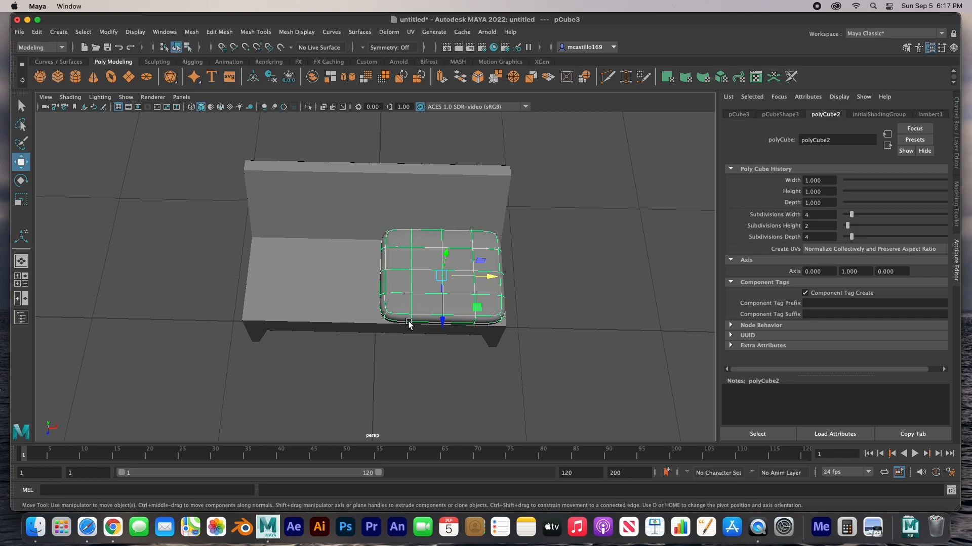
pyautogui.press('space')
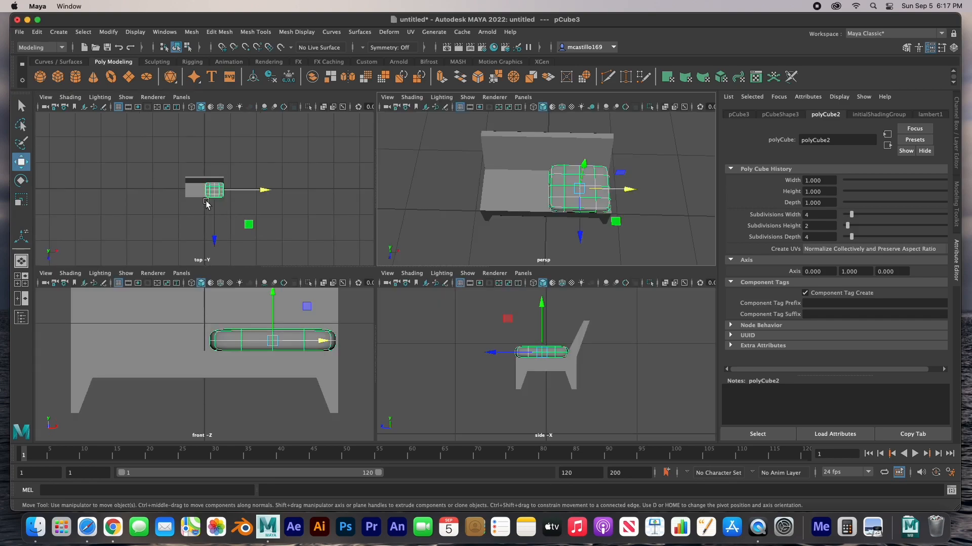
pyautogui.scroll(10, 210, 203)
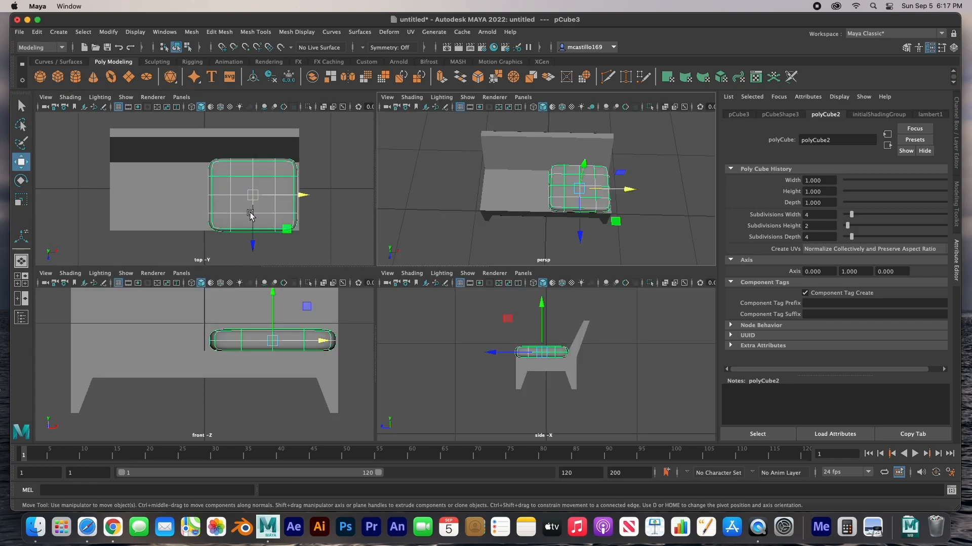
pyautogui.press('r')
pyautogui.moveTo(301, 199); pyautogui.dragTo(302, 197)
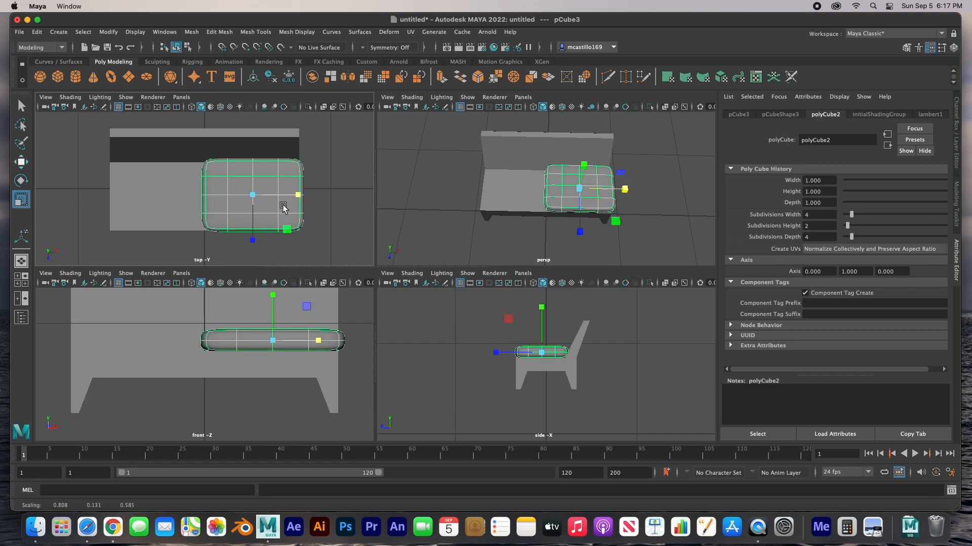
# - Duplicate the cushion onto the other half of the seat and narrow both cushions to an X scale of about 0.754
pyautogui.press('w')
pyautogui.moveTo(290, 196)
pyautogui.keyDown('shift'); pyautogui.mouseDown()
pyautogui.moveTo(159, 195)
pyautogui.moveTo(199, 195)
pyautogui.moveTo(187, 195)
pyautogui.mouseUp(); pyautogui.keyUp('shift')
pyautogui.click(234, 211)
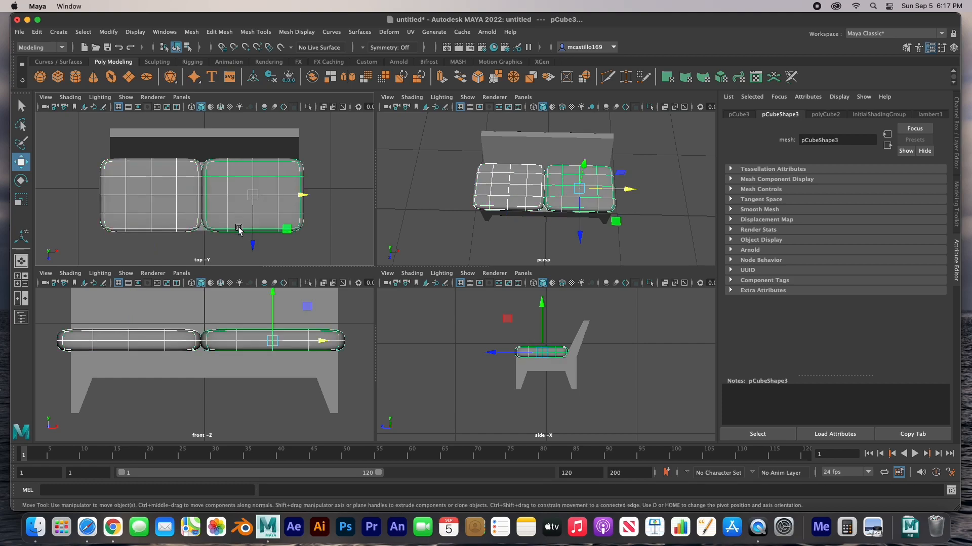
pyautogui.press('r')
pyautogui.moveTo(318, 342); pyautogui.dragTo(313, 342)
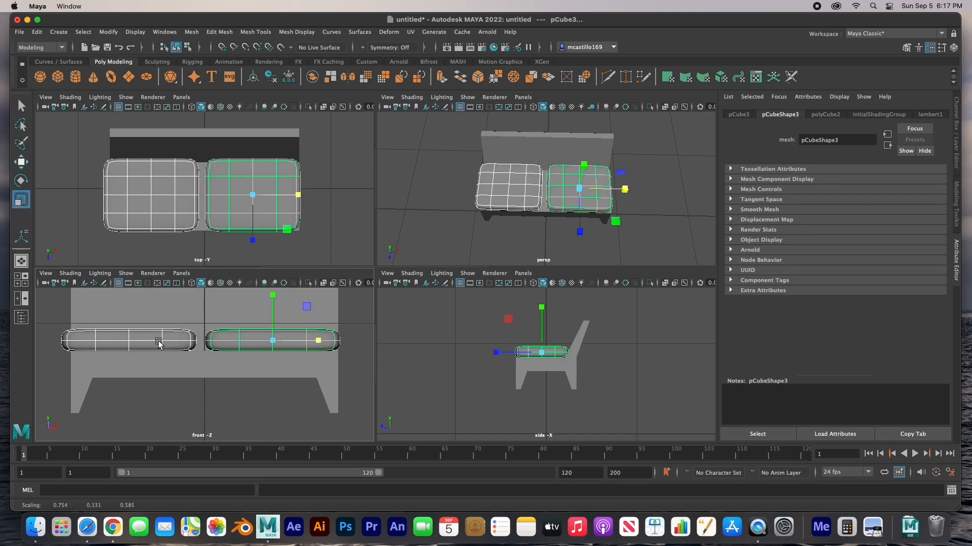
# - Shift the two seat cushions sideways so they meet at the middle and stay within the bench's ends
pyautogui.click(153, 342)
pyautogui.press('w')
pyautogui.moveTo(179, 342); pyautogui.dragTo(191, 343)
pyautogui.click(233, 341)
pyautogui.moveTo(321, 340); pyautogui.dragTo(320, 341)
pyautogui.click(170, 338)
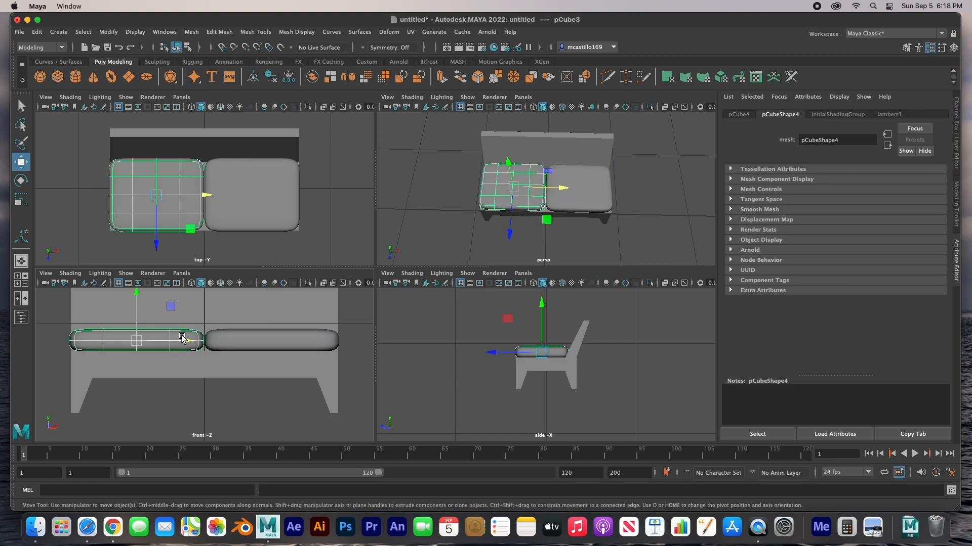
pyautogui.moveTo(190, 342); pyautogui.dragTo(192, 341)
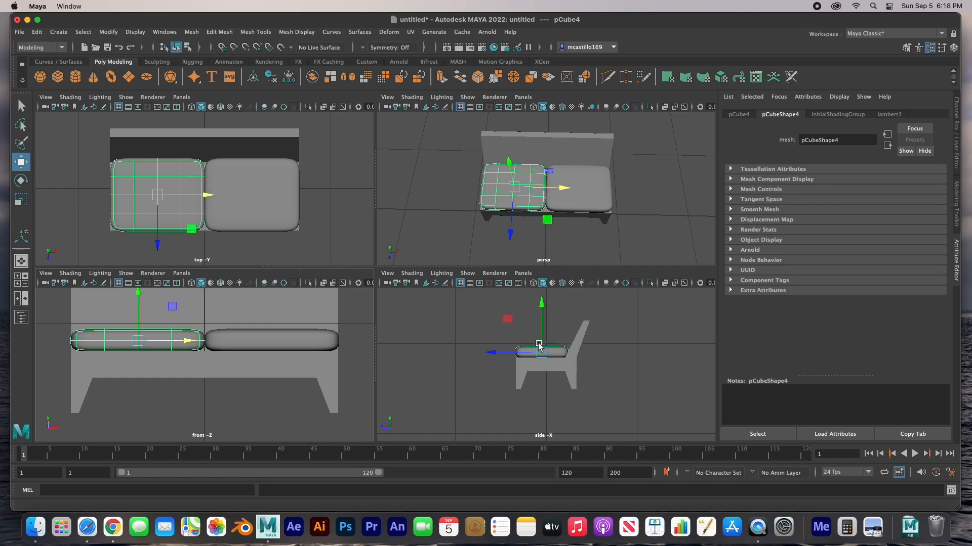
# - Duplicate one seat cushion straight up, above the seat, as the basis for a back cushion
pyautogui.keyDown('alt'); pyautogui.moveTo(543, 344); pyautogui.dragTo(542, 323); pyautogui.keyUp('alt')
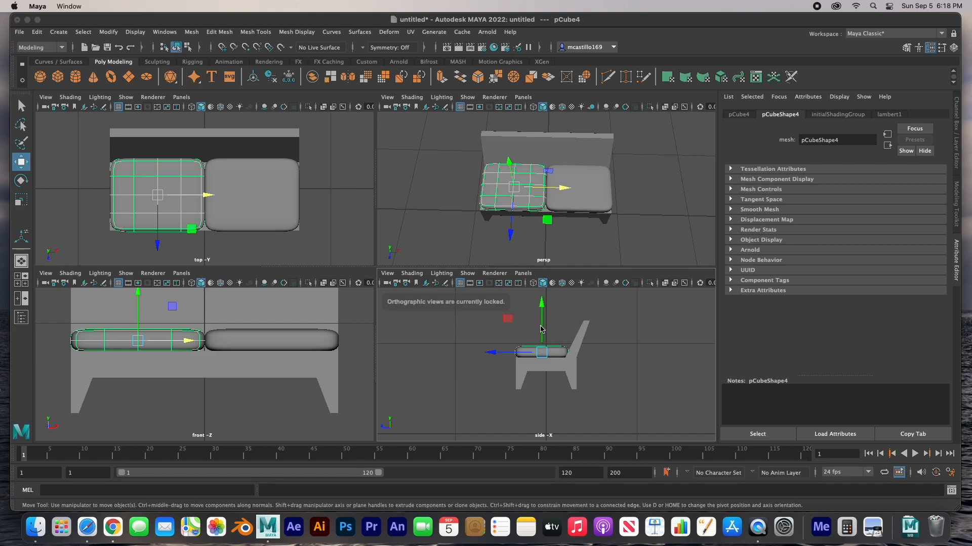
pyautogui.keyDown('shift'); pyautogui.moveTo(541, 328); pyautogui.dragTo(540, 299); pyautogui.keyUp('shift')
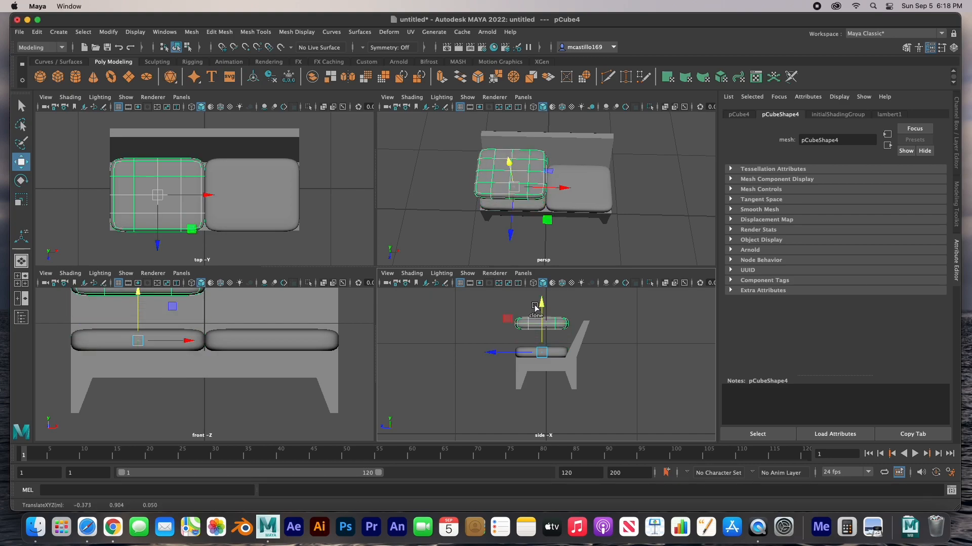
pyautogui.press('space')
pyautogui.scroll(3, 393, 302)
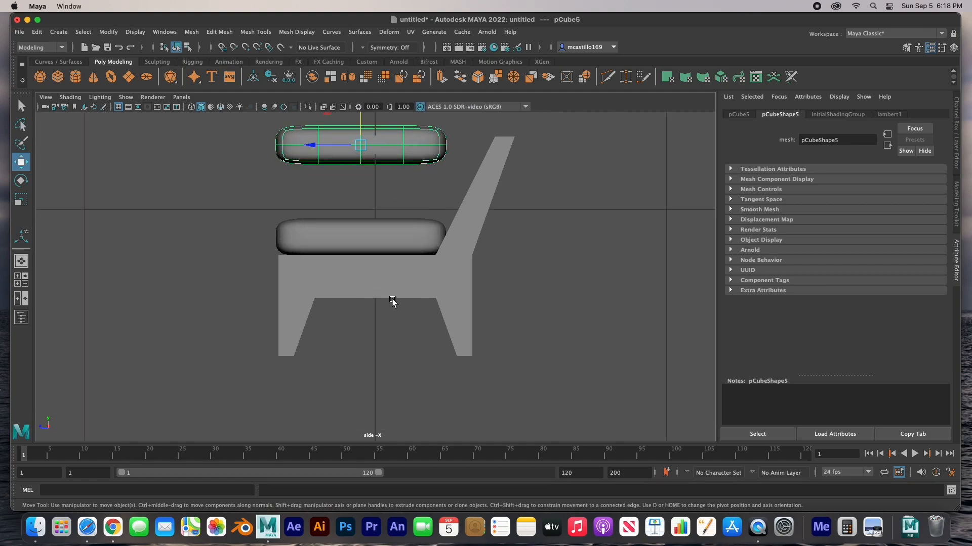
pyautogui.moveTo(388, 273); pyautogui.dragTo(382, 389, button='middle')
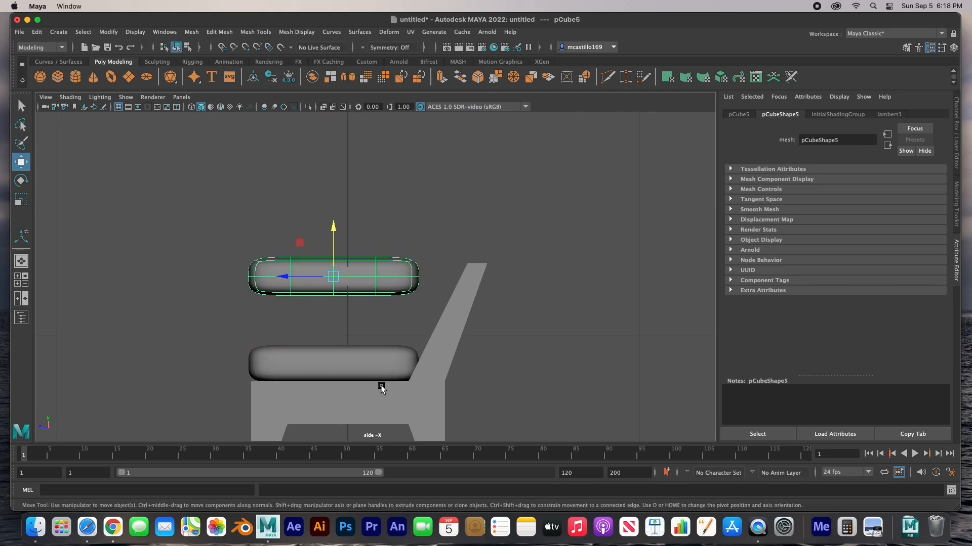
# - Tilt the copied cushion to about 64° on X, shorten its depth and move it against the sloped backrest
pyautogui.press('e')
pyautogui.moveTo(314, 238); pyautogui.dragTo(272, 280)
pyautogui.press('r')
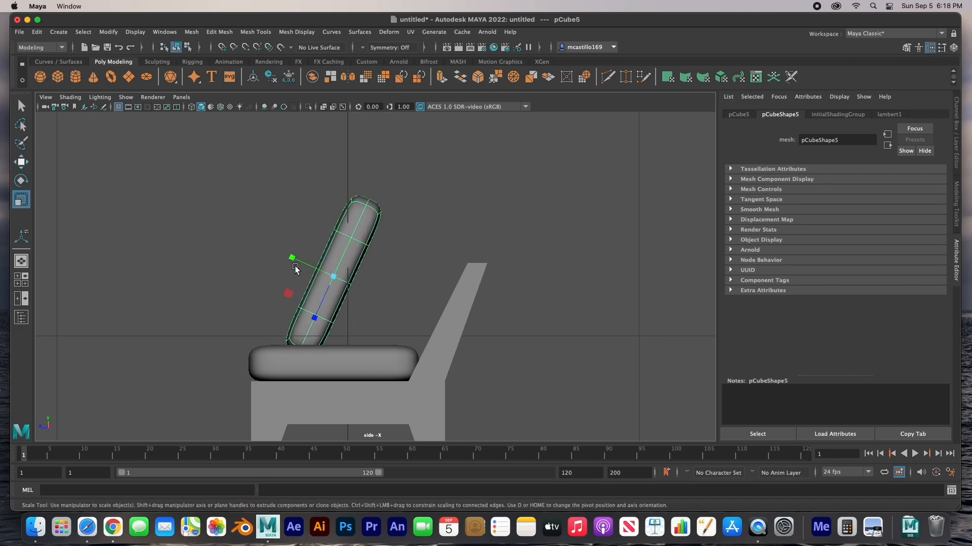
pyautogui.moveTo(316, 321); pyautogui.dragTo(323, 300)
pyautogui.press('w')
pyautogui.moveTo(332, 277); pyautogui.dragTo(426, 301)
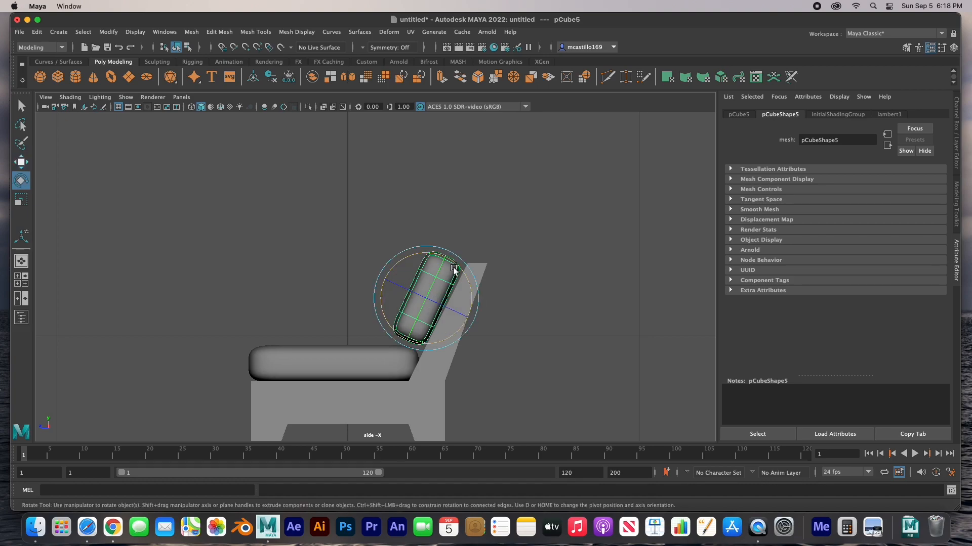
pyautogui.moveTo(458, 267); pyautogui.dragTo(457, 268)
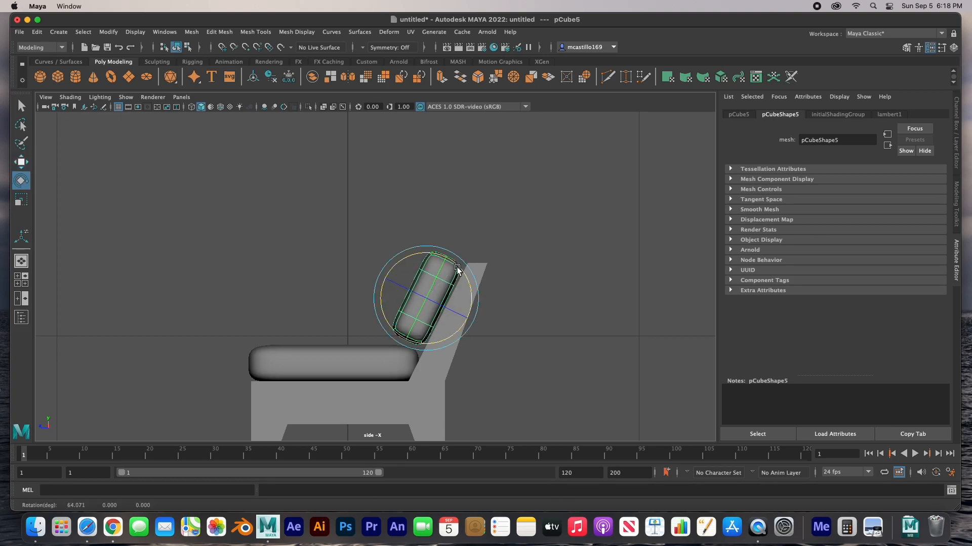
pyautogui.press('w')
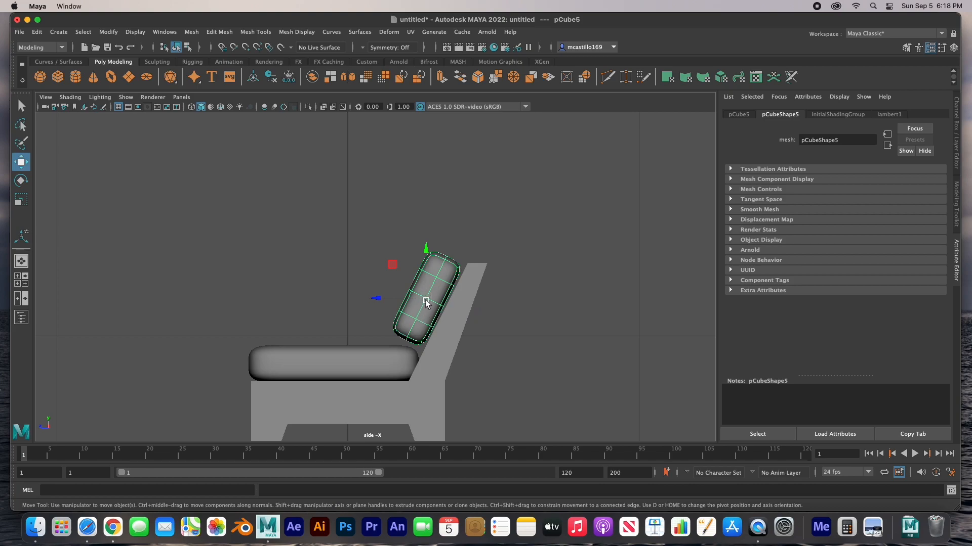
pyautogui.moveTo(426, 303); pyautogui.dragTo(427, 306)
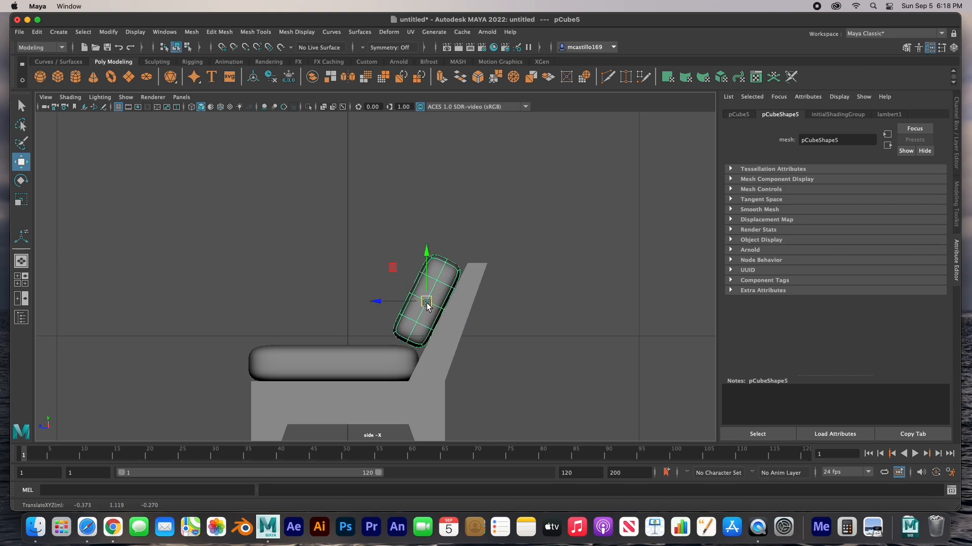
# - Lengthen the back cushion slightly, thin it to about 0.115 and set it against the backrest at about Y 1.121 m, Z -0.281 m
pyautogui.press('r')
pyautogui.moveTo(406, 341); pyautogui.dragTo(403, 346)
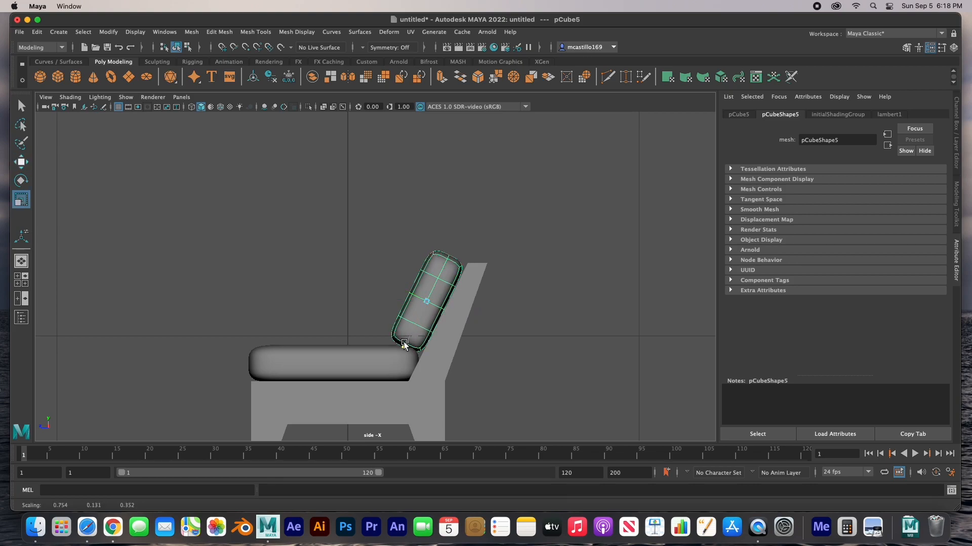
pyautogui.moveTo(386, 282); pyautogui.dragTo(391, 284)
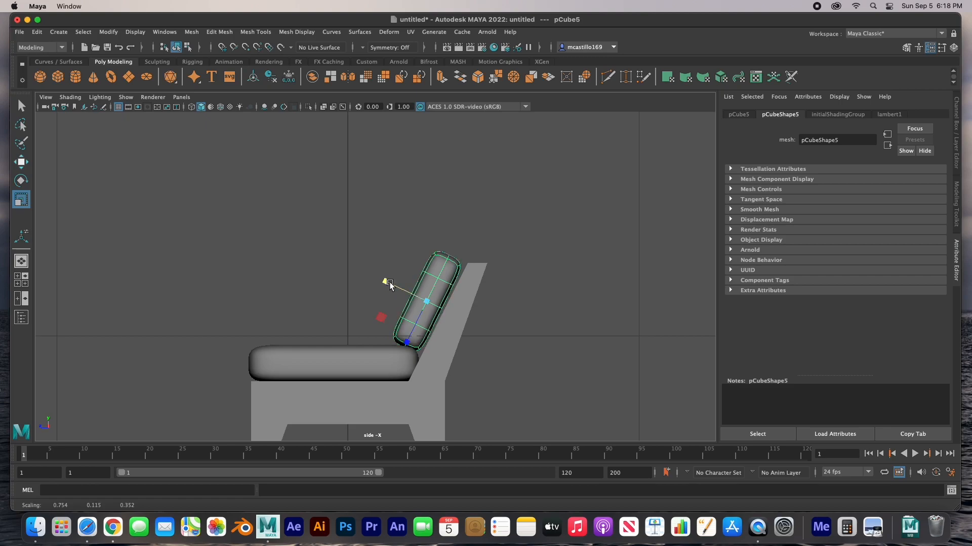
pyautogui.moveTo(406, 341); pyautogui.dragTo(404, 344)
pyautogui.press('w')
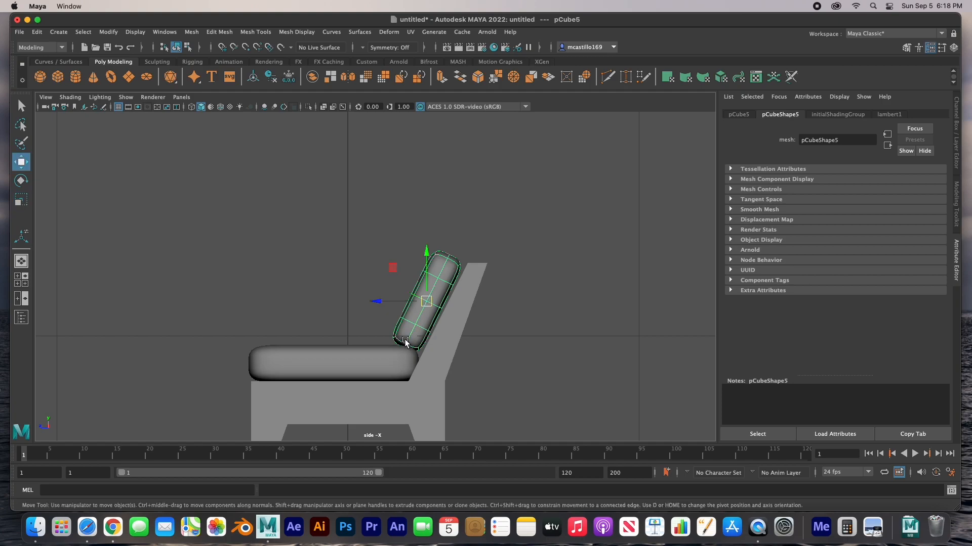
pyautogui.moveTo(428, 301); pyautogui.dragTo(432, 302)
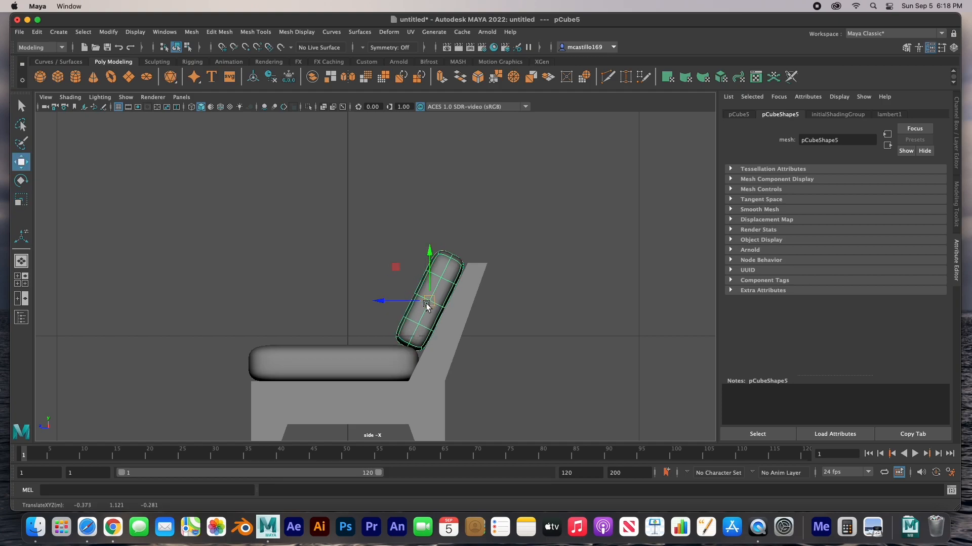
# - Thicken both seat cushions slightly so they reach up to the back cushion, and deselect them
pyautogui.click(314, 360)
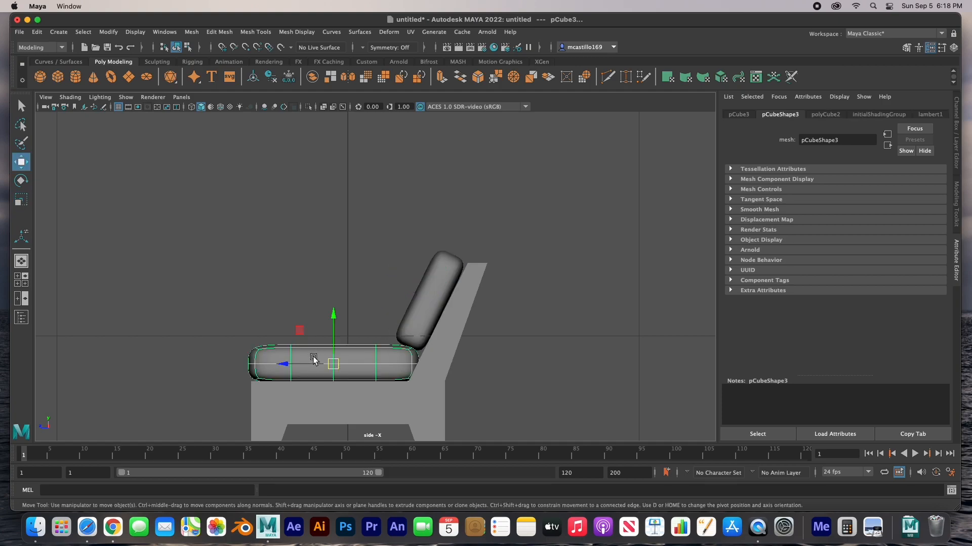
pyautogui.press('r')
pyautogui.moveTo(333, 320); pyautogui.dragTo(334, 314)
pyautogui.click(277, 302)
# - Duplicate the back cushion sideways onto the other half of the backrest
pyautogui.press('space')
pyautogui.keyDown('alt'); pyautogui.moveTo(455, 221); pyautogui.dragTo(523, 179); pyautogui.keyUp('alt')
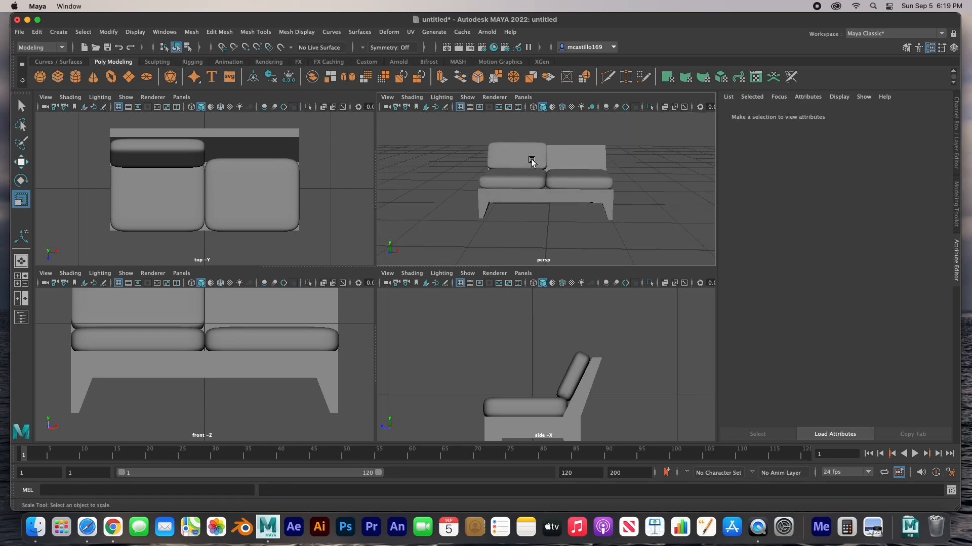
pyautogui.click(526, 161)
pyautogui.press('w')
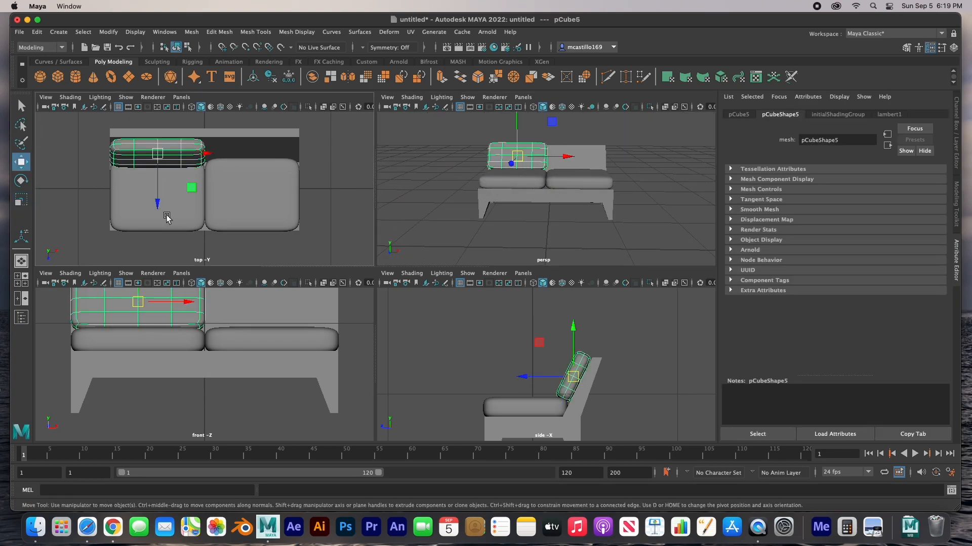
pyautogui.keyDown('shift'); pyautogui.moveTo(210, 156); pyautogui.dragTo(301, 156); pyautogui.keyUp('shift')
pyautogui.click(361, 314)
# - Select all four sofa cushions and hide them, leaving only the bench frame displayed
pyautogui.press('space')
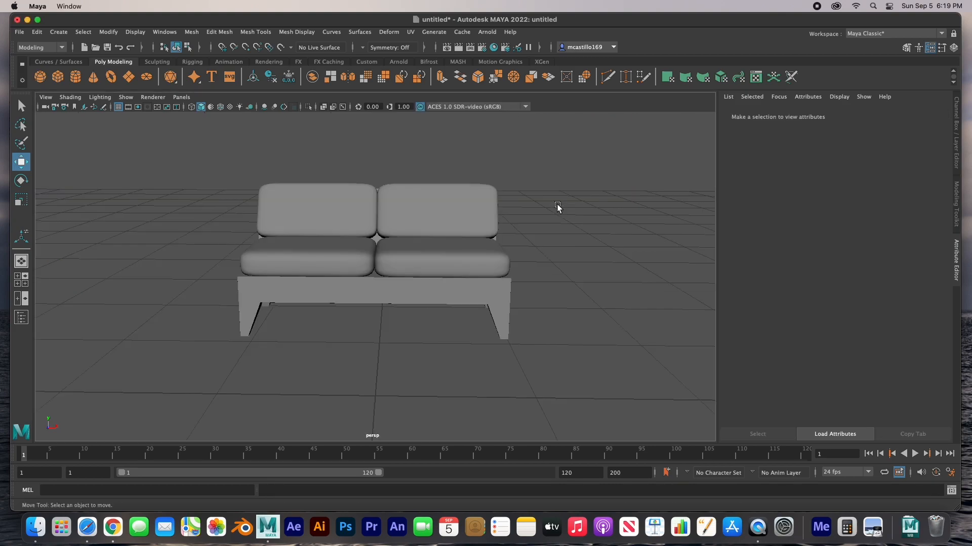
pyautogui.keyDown('alt'); pyautogui.moveTo(466, 283); pyautogui.dragTo(528, 285); pyautogui.keyUp('alt')
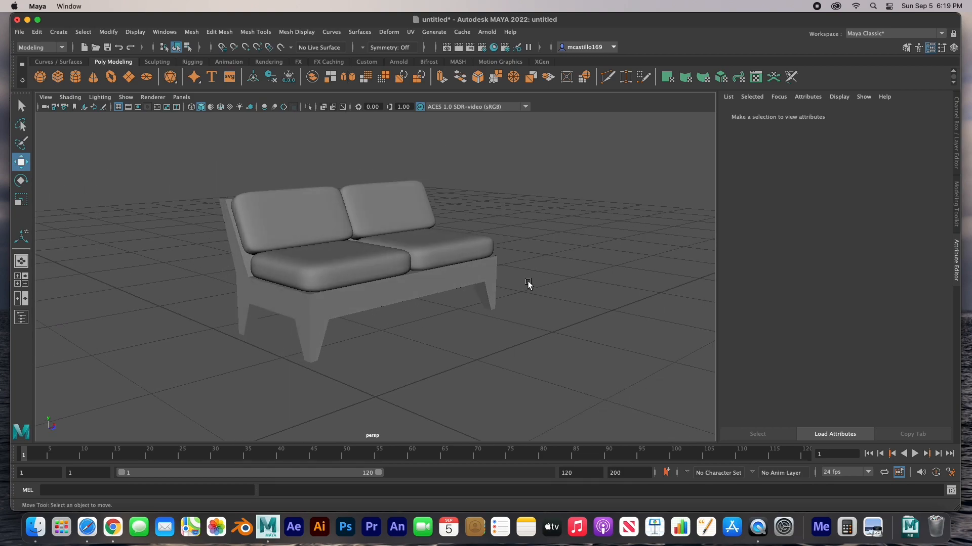
pyautogui.keyDown('alt'); pyautogui.moveTo(471, 293); pyautogui.dragTo(330, 295); pyautogui.keyUp('alt')
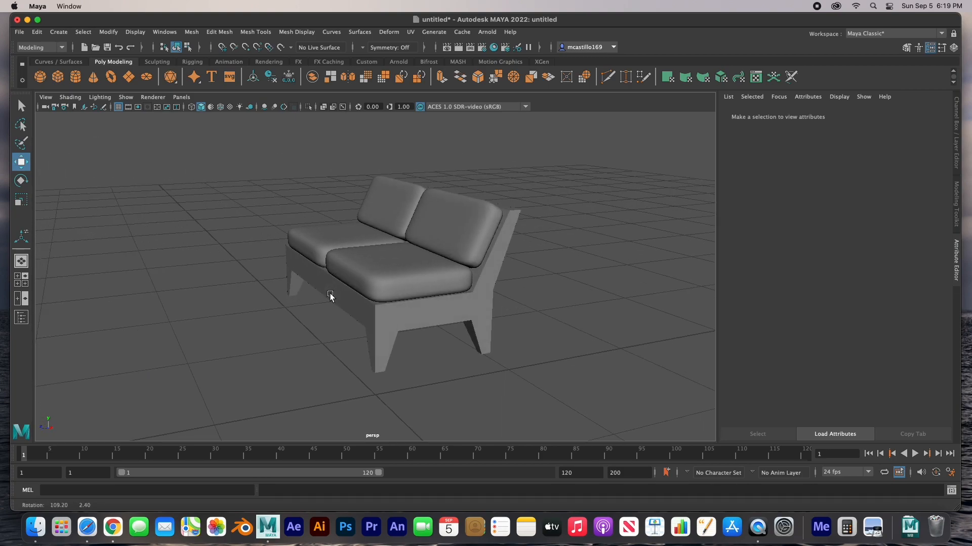
pyautogui.scroll(5, 407, 320)
pyautogui.keyDown('alt'); pyautogui.moveTo(398, 354); pyautogui.dragTo(501, 326); pyautogui.keyUp('alt')
pyautogui.click(500, 325)
pyautogui.click(477, 248)
pyautogui.keyDown('shift'); pyautogui.click(332, 234); pyautogui.keyUp('shift')
pyautogui.keyDown('shift'); pyautogui.click(325, 178); pyautogui.keyUp('shift')
pyautogui.keyDown('shift'); pyautogui.click(434, 173); pyautogui.keyUp('shift')
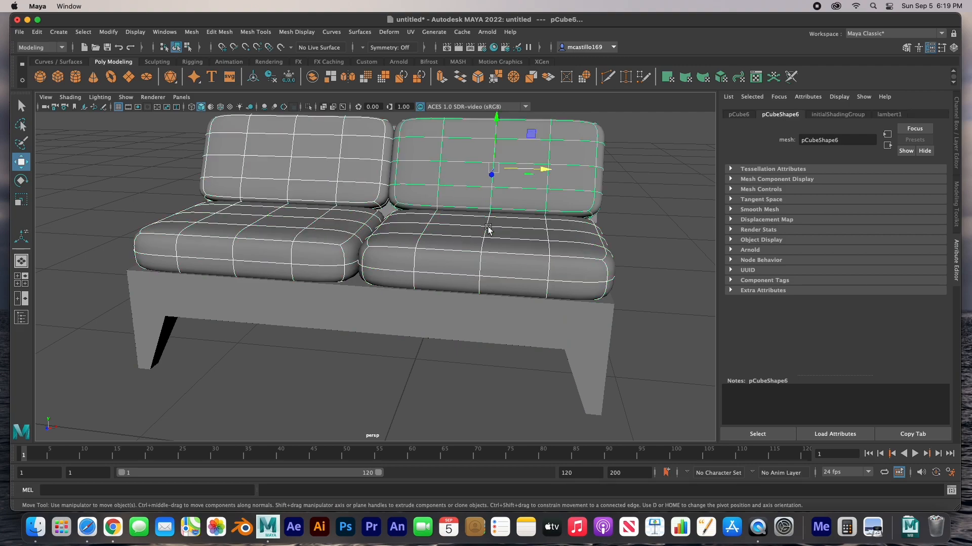
pyautogui.press('q')
pyautogui.press('h')
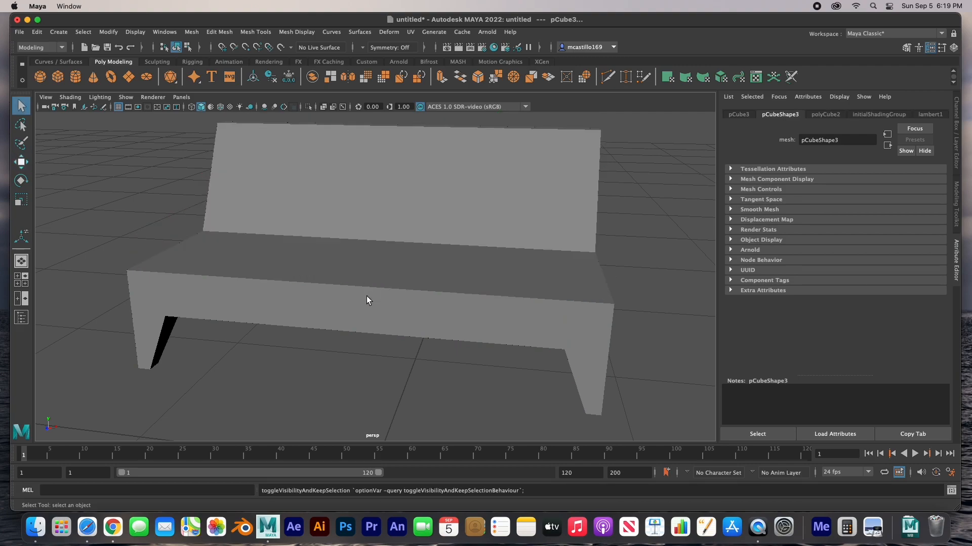
# - Select the bench frame's outer edges along the seat's front and side and around the backrest's sides and top
pyautogui.rightClick(366, 277)
pyautogui.click(366, 277)
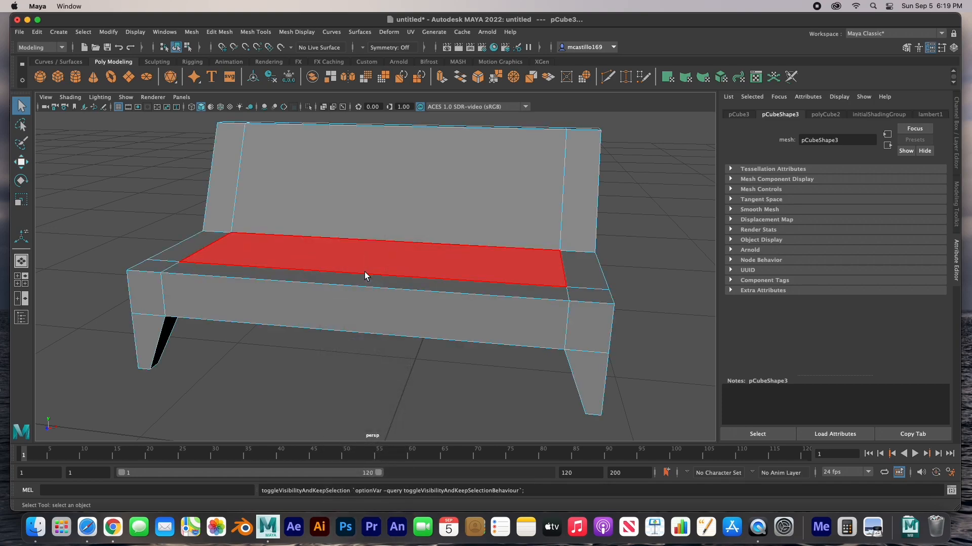
pyautogui.rightClick(335, 257)
pyautogui.click(347, 231)
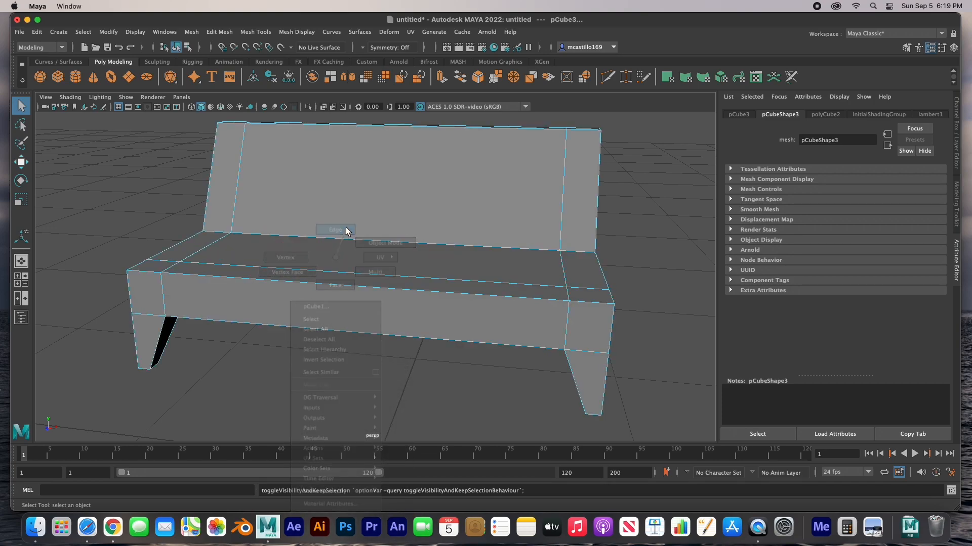
pyautogui.doubleClick(311, 286)
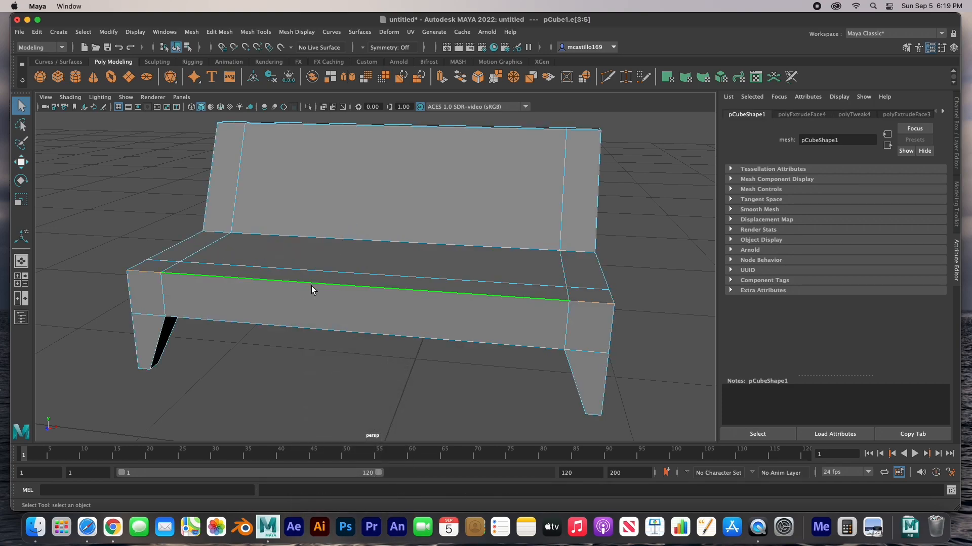
pyautogui.keyDown('shift'); pyautogui.click(174, 245); pyautogui.keyUp('shift')
pyautogui.keyDown('shift'); pyautogui.click(208, 180); pyautogui.keyUp('shift')
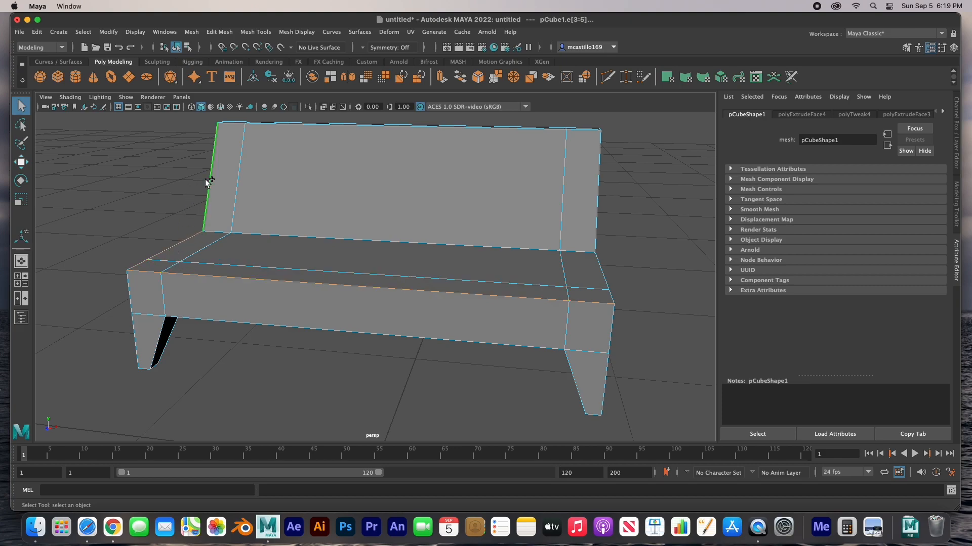
pyautogui.keyDown('shift'); pyautogui.click(300, 126); pyautogui.keyUp('shift')
pyautogui.keyDown('shift'); pyautogui.click(596, 237); pyautogui.keyUp('shift')
# - Add the frame's remaining outer edges to the selection, including the backrest's rear edges and the outer corner edges of the legs
pyautogui.keyDown('alt'); pyautogui.moveTo(534, 288); pyautogui.dragTo(406, 288); pyautogui.keyUp('alt')
pyautogui.keyDown('shift'); pyautogui.click(415, 357); pyautogui.keyUp('shift')
pyautogui.keyDown('shift'); pyautogui.doubleClick(444, 336); pyautogui.keyUp('shift')
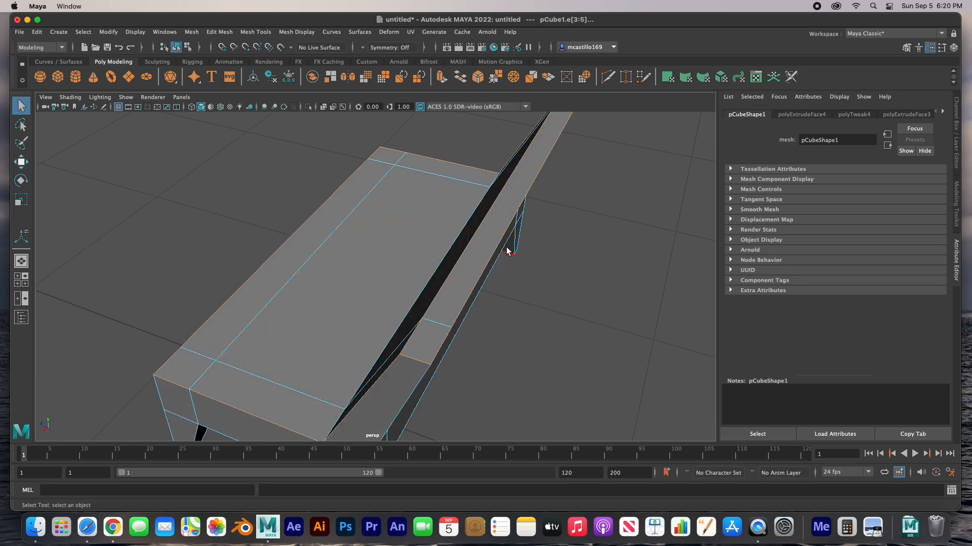
pyautogui.keyDown('alt'); pyautogui.moveTo(510, 242); pyautogui.dragTo(445, 265); pyautogui.keyUp('alt')
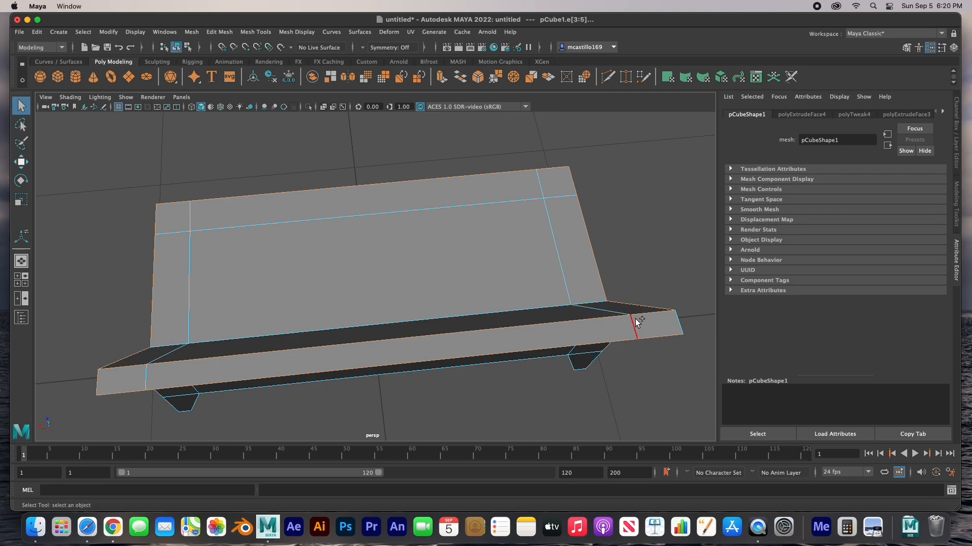
pyautogui.keyDown('alt'); pyautogui.moveTo(521, 321); pyautogui.dragTo(508, 272); pyautogui.keyUp('alt')
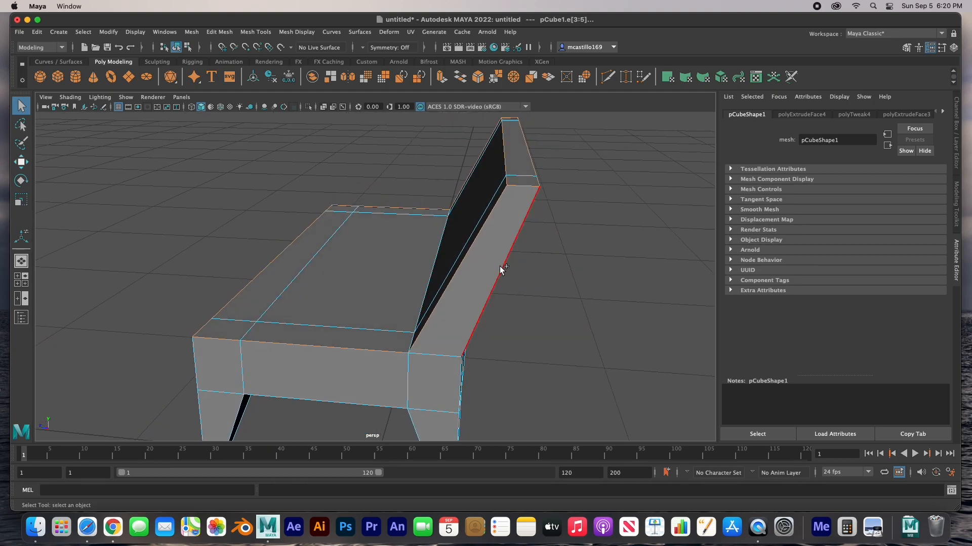
pyautogui.keyDown('alt'); pyautogui.moveTo(460, 301); pyautogui.dragTo(533, 269); pyautogui.keyUp('alt')
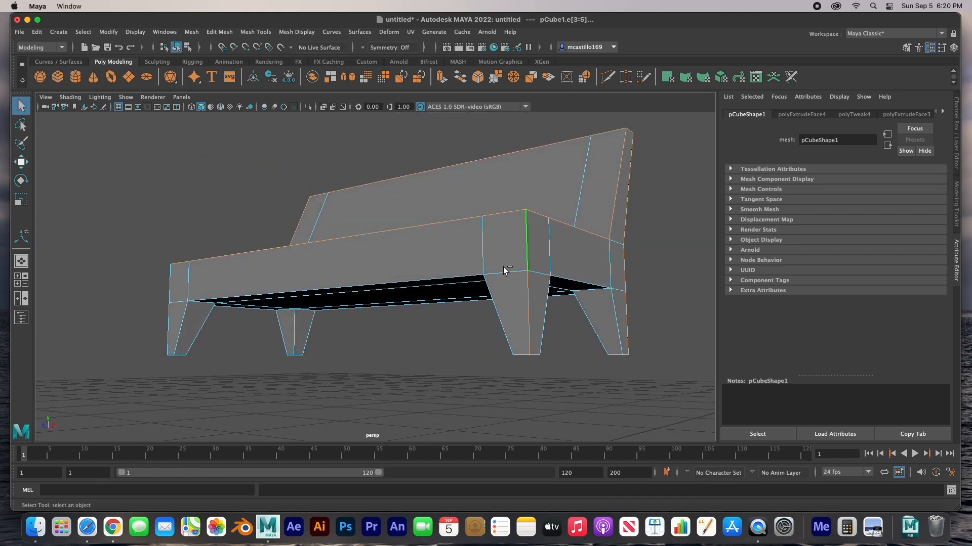
pyautogui.keyDown('alt'); pyautogui.moveTo(222, 298); pyautogui.dragTo(406, 290); pyautogui.keyUp('alt')
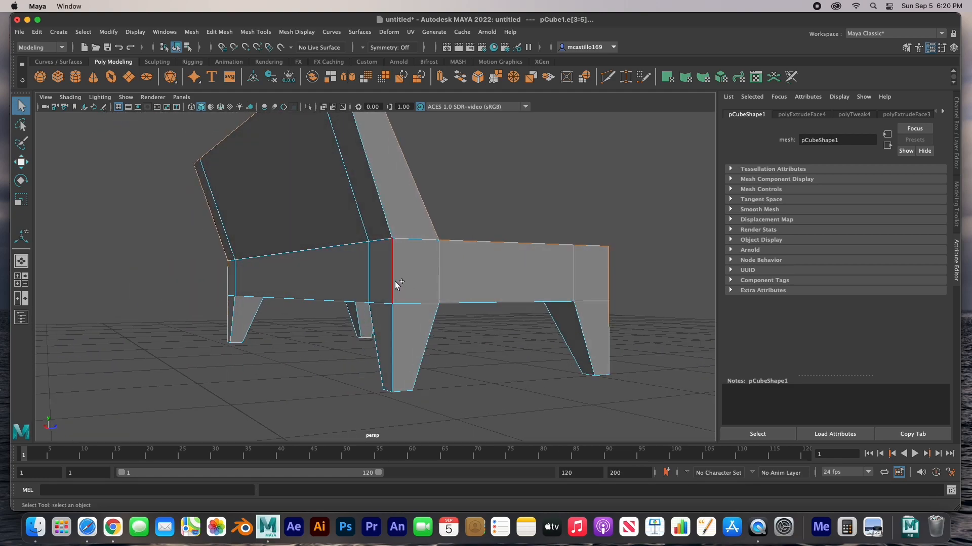
pyautogui.keyDown('alt'); pyautogui.moveTo(472, 302); pyautogui.dragTo(363, 320); pyautogui.keyUp('alt')
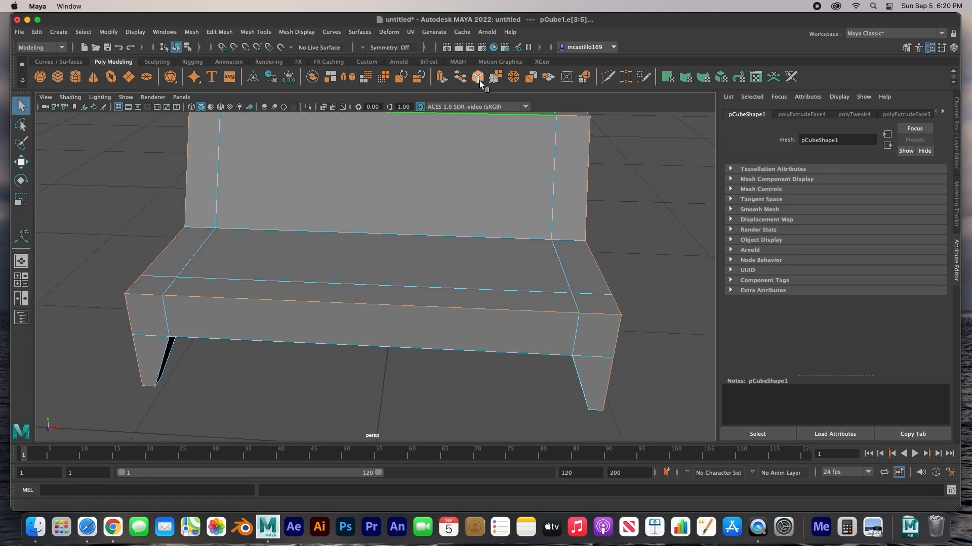
# - Bevel the selected frame edges with a fraction of 0.1 and 1 segment, and clear the selection
pyautogui.click(255, 32)
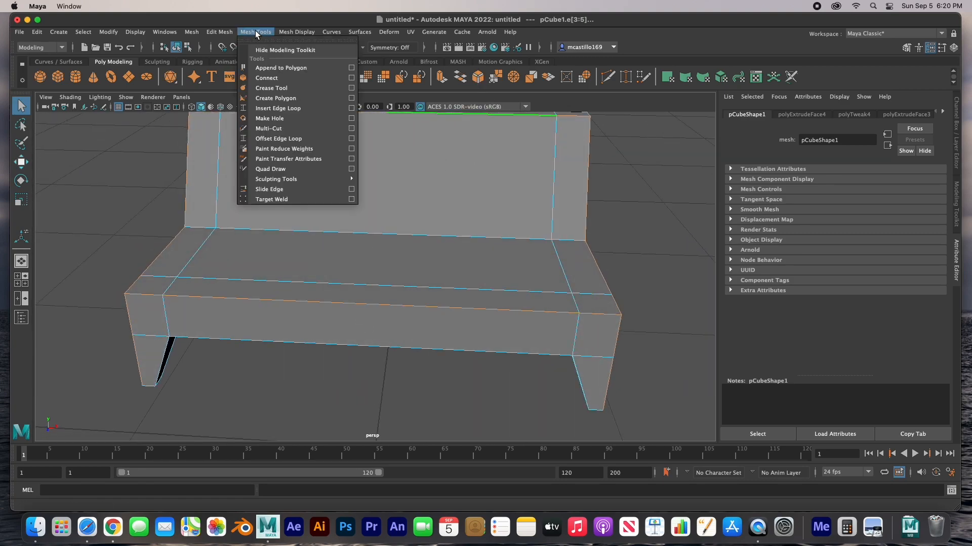
pyautogui.moveTo(220, 42)
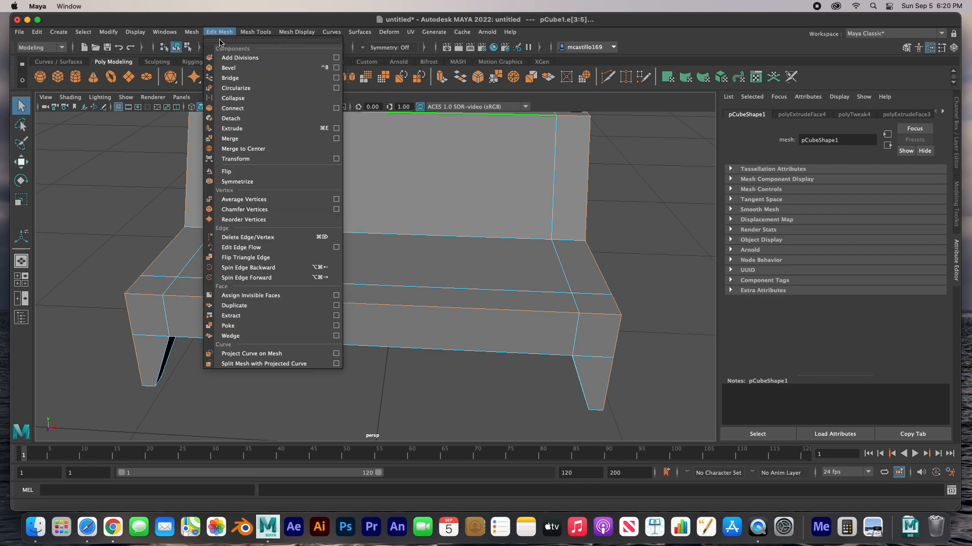
pyautogui.click(219, 70)
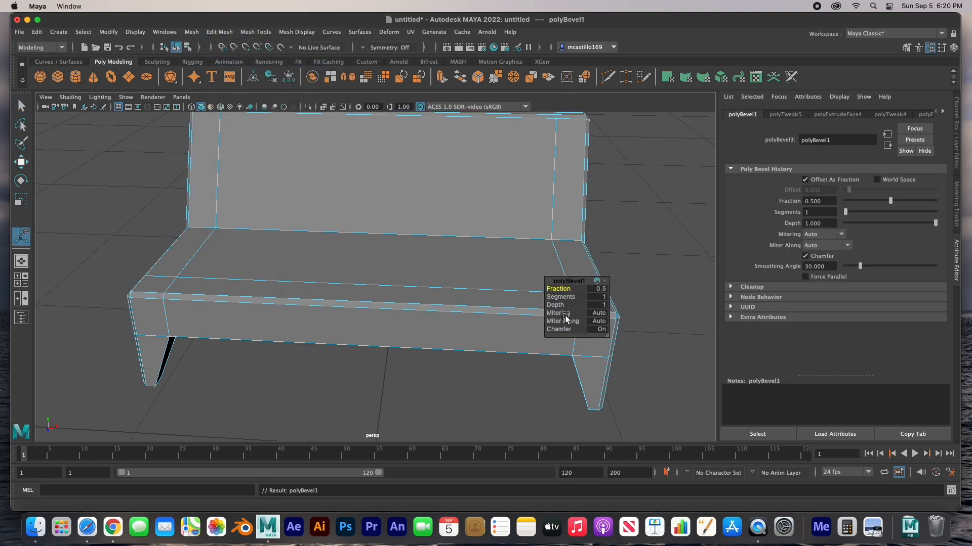
pyautogui.moveTo(577, 285); pyautogui.dragTo(629, 360)
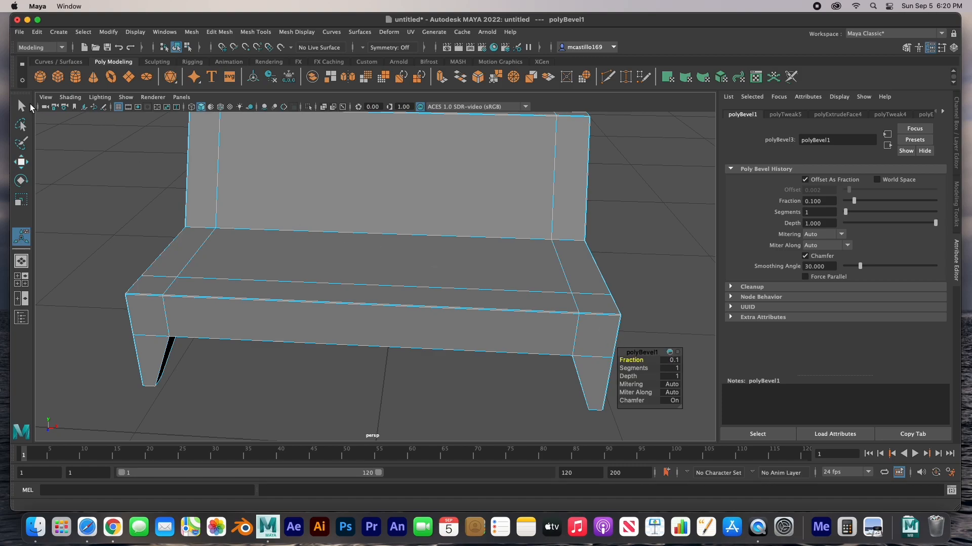
pyautogui.click(21, 106)
pyautogui.click(70, 162)
pyautogui.scroll(-3, 250, 264)
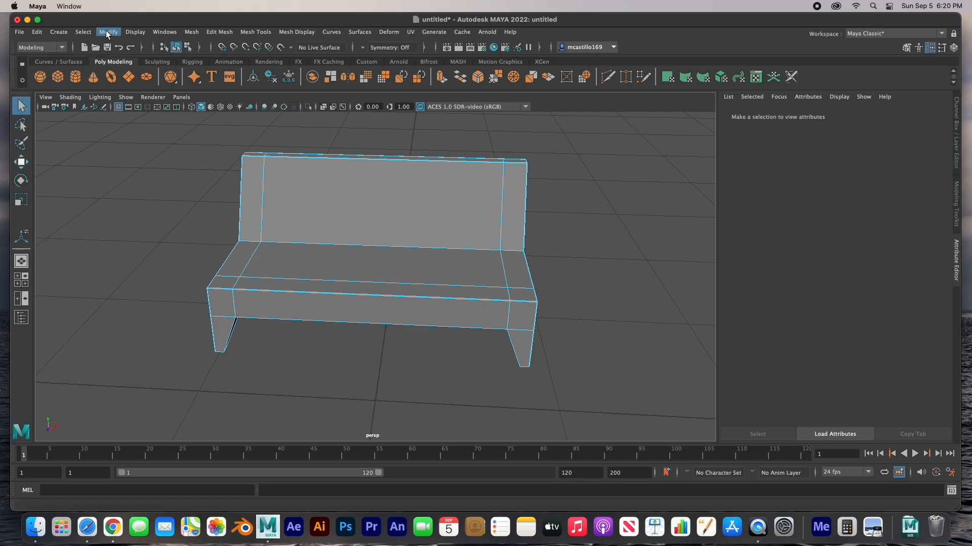
# - Show all hidden objects again and return the bench frame to object mode
pyautogui.click(135, 32)
pyautogui.moveTo(152, 95)
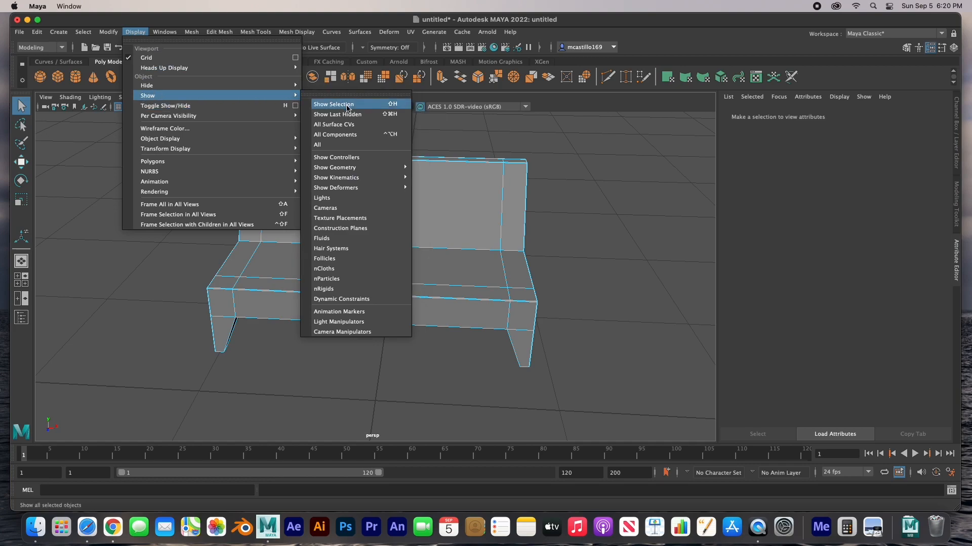
pyautogui.click(338, 145)
pyautogui.keyDown('alt'); pyautogui.moveTo(679, 244); pyautogui.dragTo(414, 261); pyautogui.keyUp('alt')
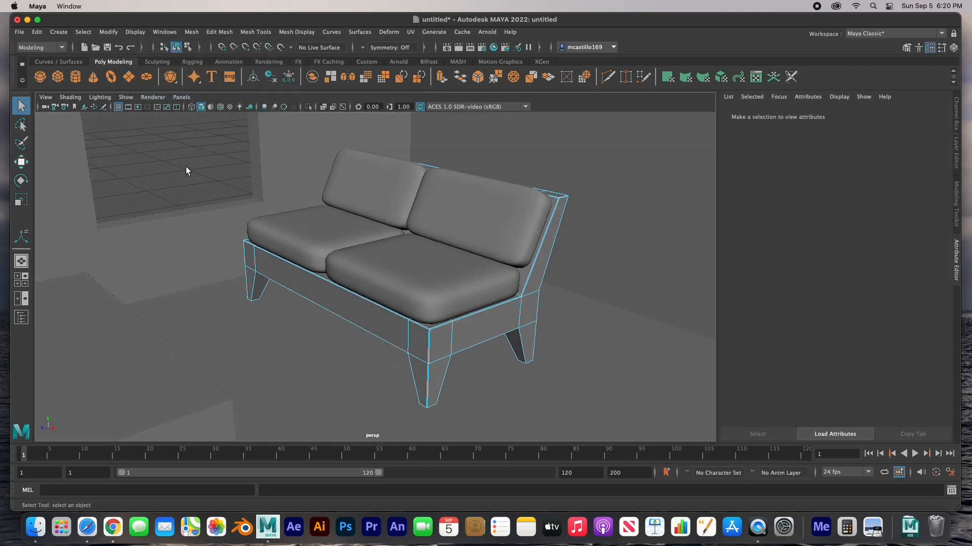
pyautogui.keyDown('alt'); pyautogui.moveTo(351, 241); pyautogui.dragTo(368, 244); pyautogui.keyUp('alt')
pyautogui.moveTo(292, 257); pyautogui.dragTo(342, 245, button='right')
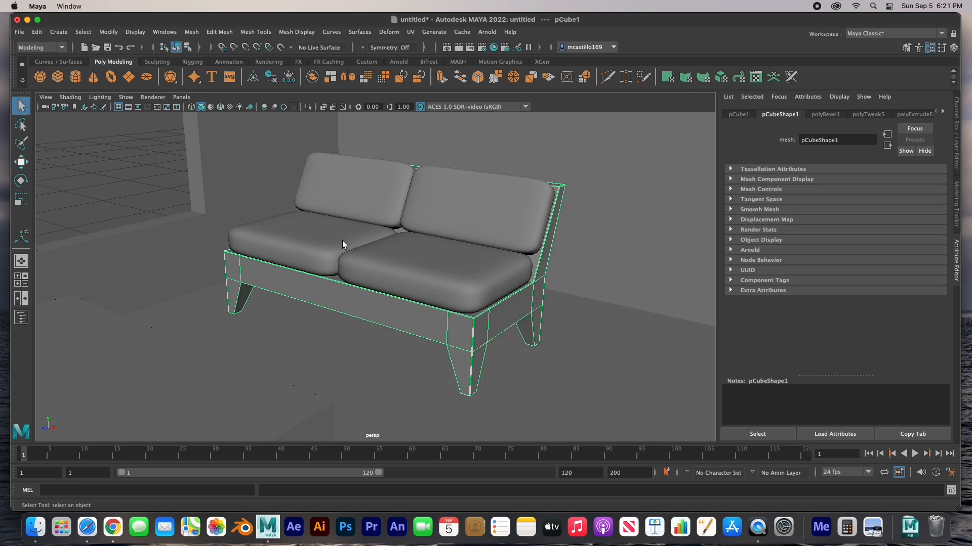
# - Try to combine the bench frame and all four cushions into a single mesh, and undo the combine
pyautogui.keyDown('shift'); pyautogui.click(324, 250); pyautogui.keyUp('shift')
pyautogui.keyDown('shift'); pyautogui.click(348, 205); pyautogui.keyUp('shift')
pyautogui.keyDown('shift'); pyautogui.click(453, 218); pyautogui.keyUp('shift')
pyautogui.keyDown('shift'); pyautogui.click(445, 255); pyautogui.keyUp('shift')
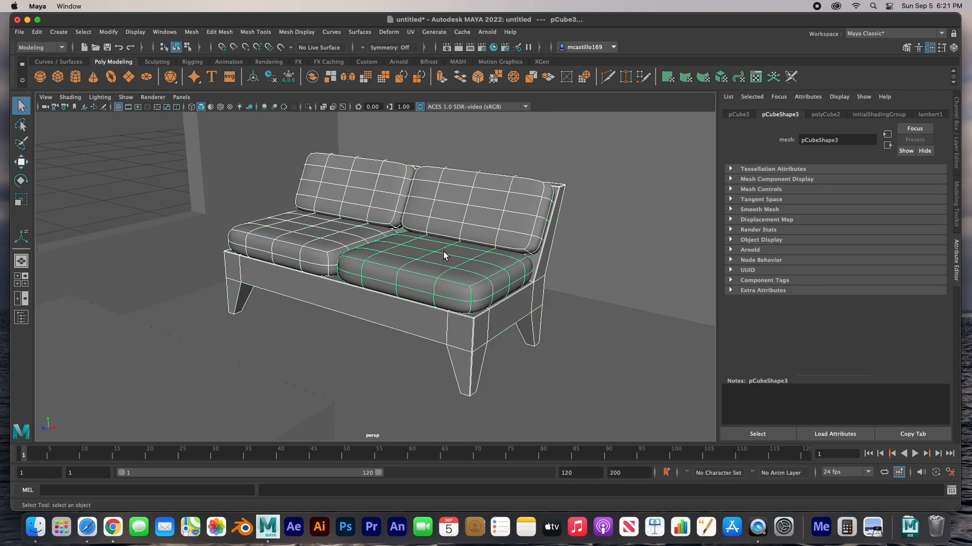
pyautogui.click(198, 32)
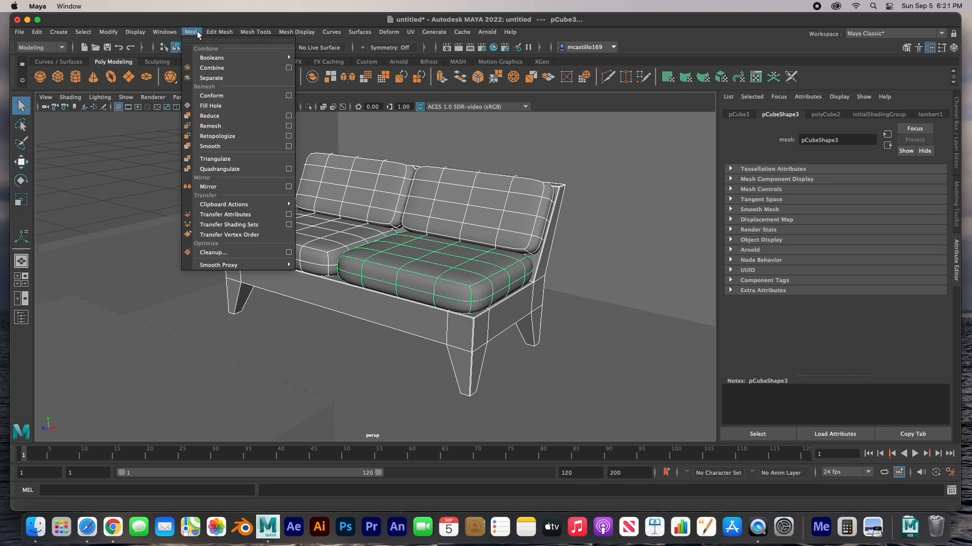
pyautogui.click(201, 68)
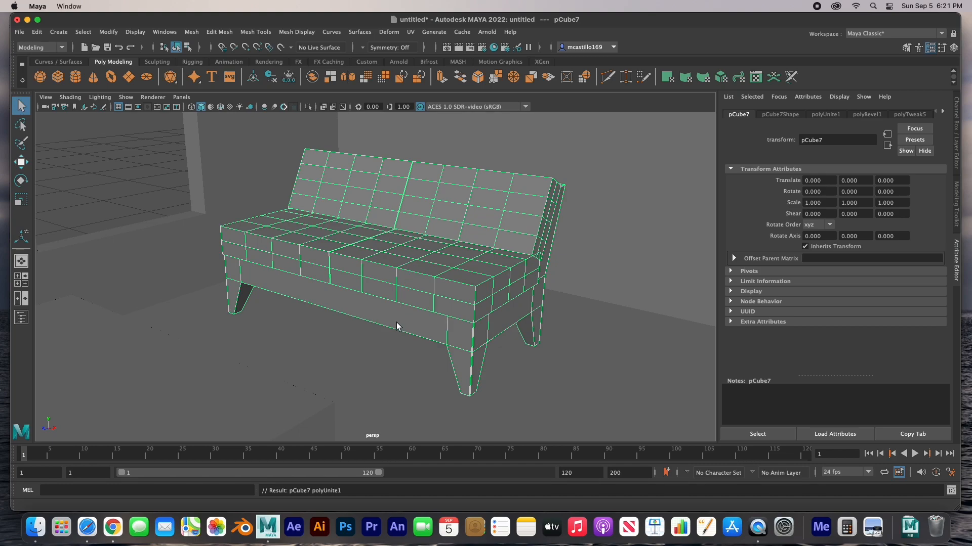
pyautogui.press('z')
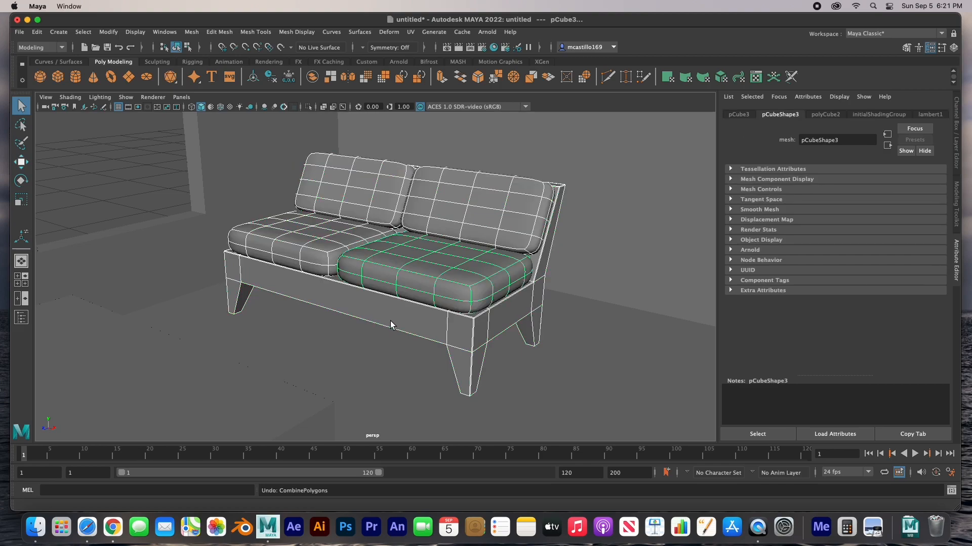
pyautogui.click(122, 160)
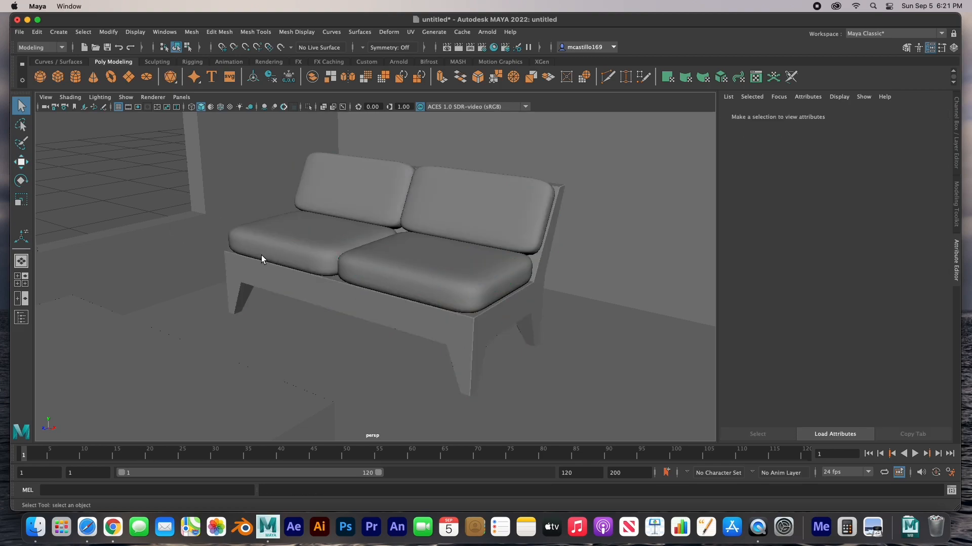
# - Group the four cushions and the bench frame together
pyautogui.click(386, 251)
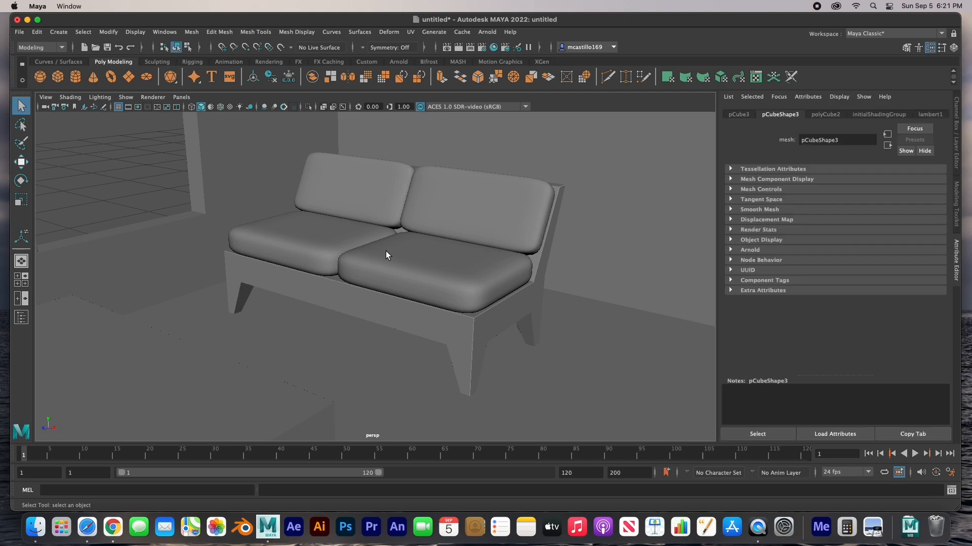
pyautogui.keyDown('shift'); pyautogui.click(324, 239); pyautogui.keyUp('shift')
pyautogui.keyDown('shift'); pyautogui.click(349, 205); pyautogui.keyUp('shift')
pyautogui.keyDown('shift'); pyautogui.click(422, 217); pyautogui.keyUp('shift')
pyautogui.keyDown('shift'); pyautogui.click(374, 308); pyautogui.keyUp('shift')
pyautogui.hotkey('ctrl', 'g')
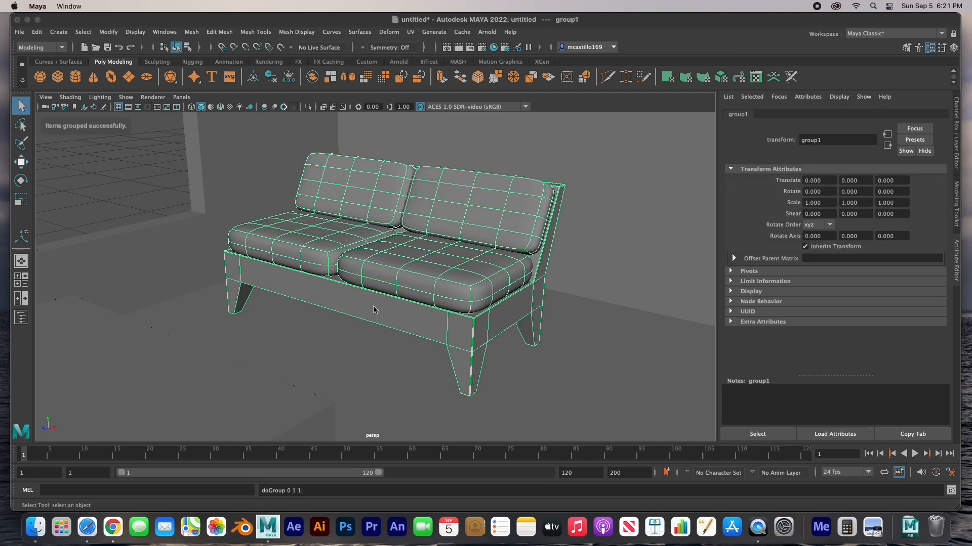
# - Open the Outliner and rename the sofa's group as Couch
pyautogui.scroll(-10, 374, 309)
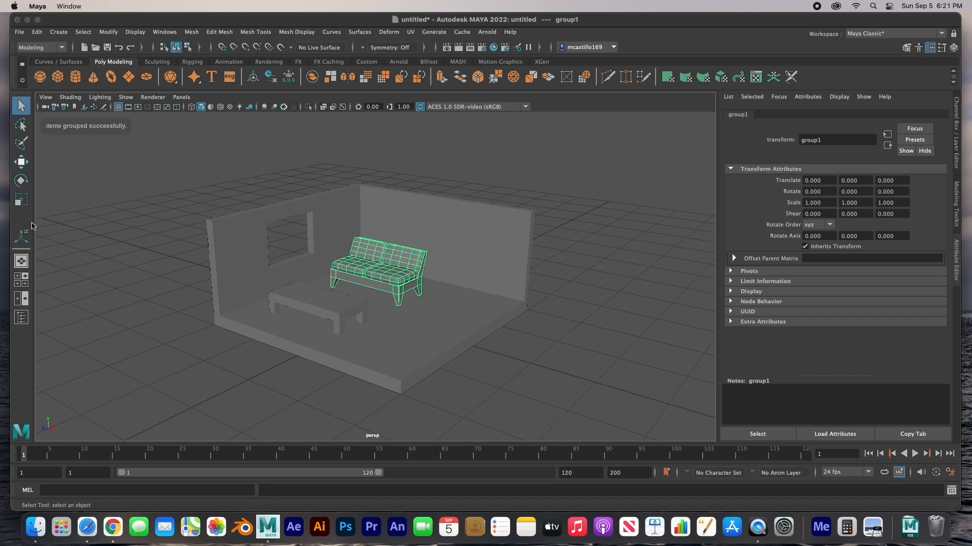
pyautogui.click(21, 318)
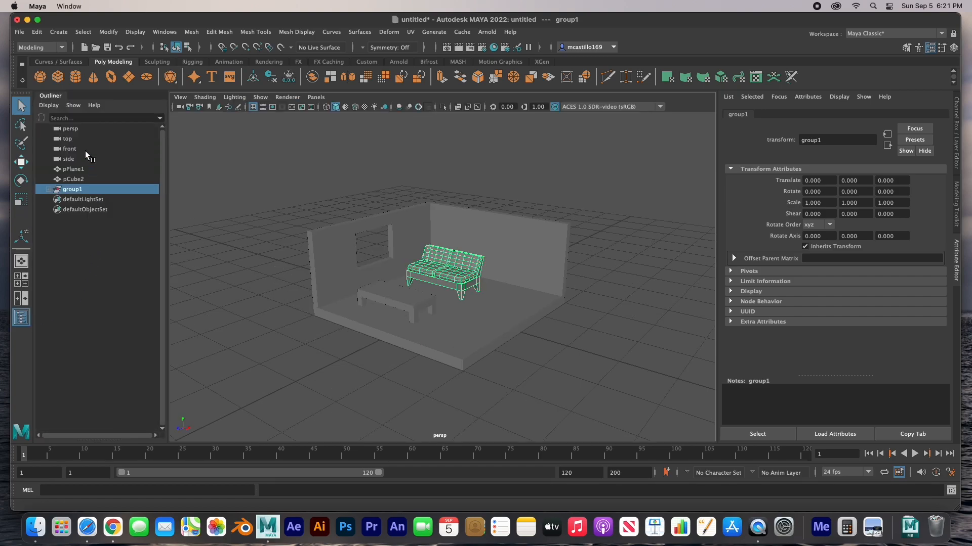
pyautogui.doubleClick(68, 190)
pyautogui.write('Couch')
pyautogui.press('Return')
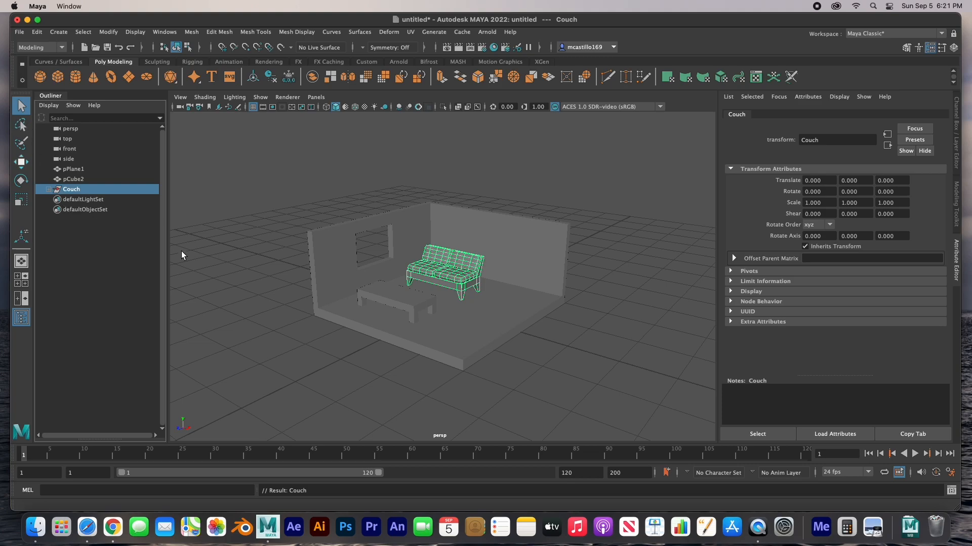
# - Turn off the couch's smooth preview and raise the group's pivot about 0.485 m to the bottom of its legs in the side view
pyautogui.press('w')
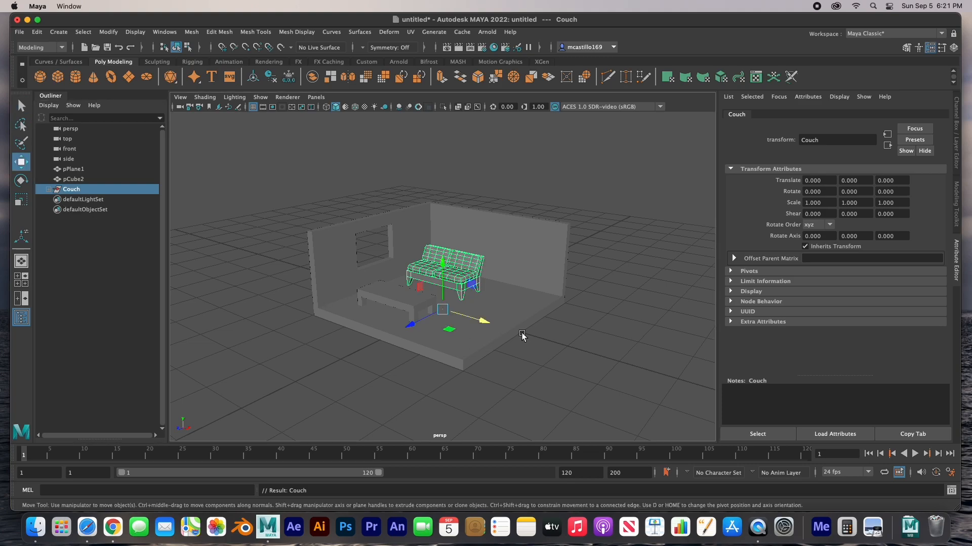
pyautogui.keyDown('alt'); pyautogui.moveTo(520, 334); pyautogui.dragTo(434, 336); pyautogui.keyUp('alt')
pyautogui.press('1')
pyautogui.press('space')
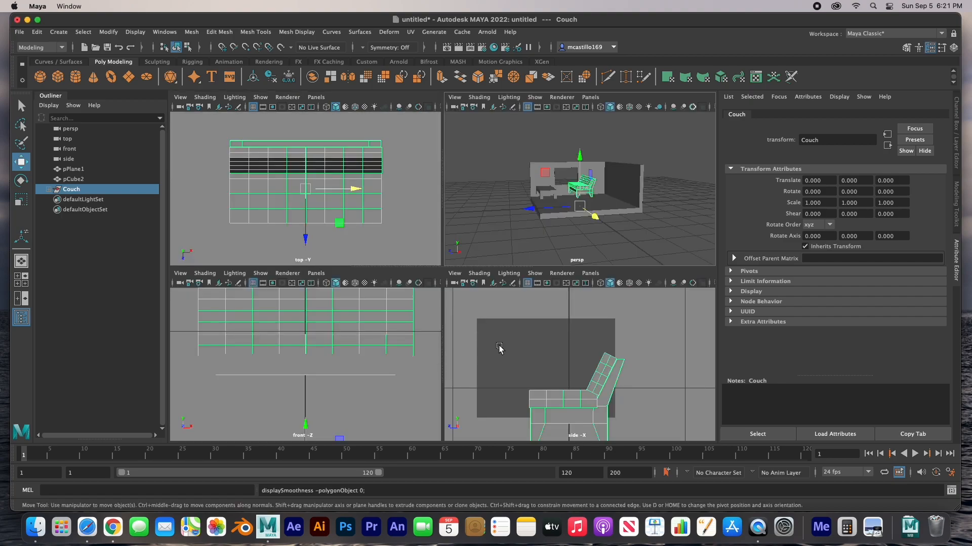
pyautogui.scroll(-3, 511, 351)
pyautogui.press('space')
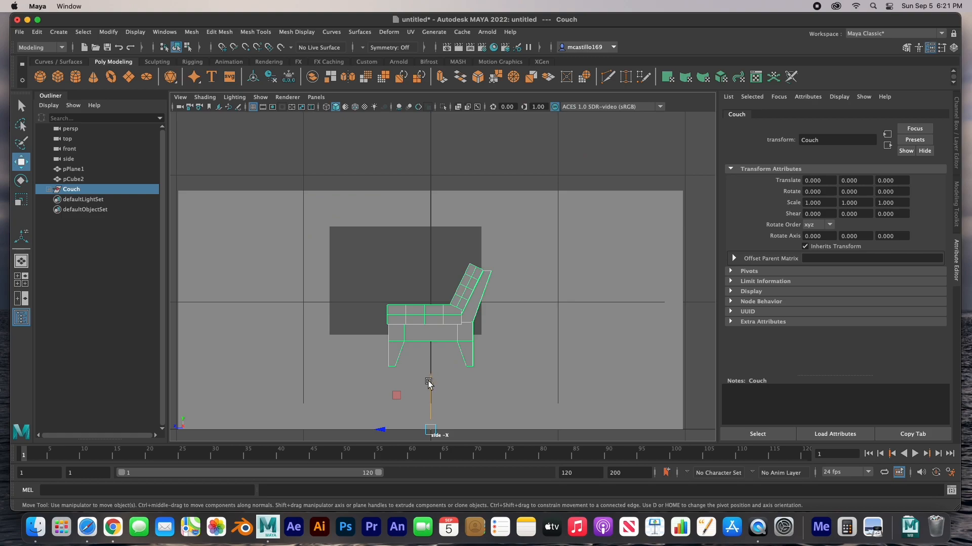
pyautogui.press('d')
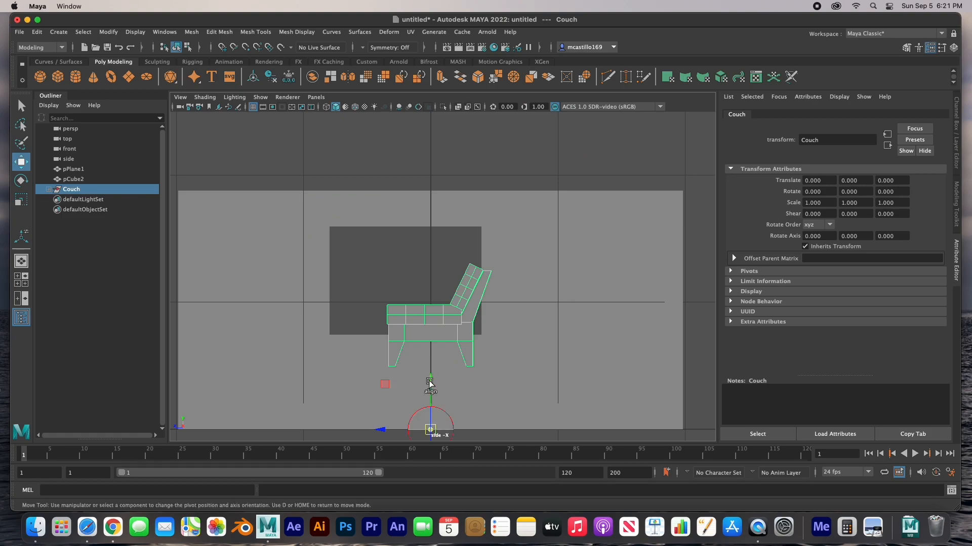
pyautogui.moveTo(430, 383); pyautogui.dragTo(434, 322)
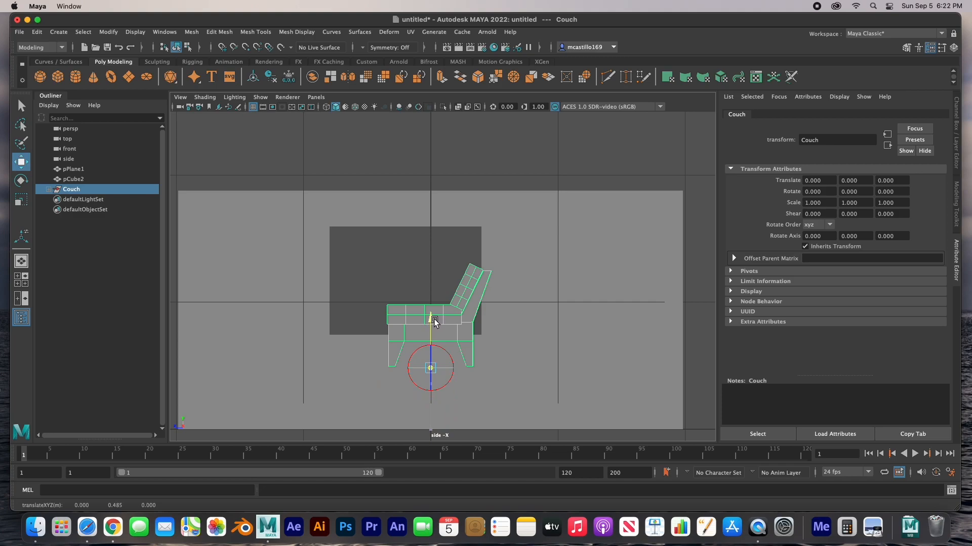
pyautogui.press('space')
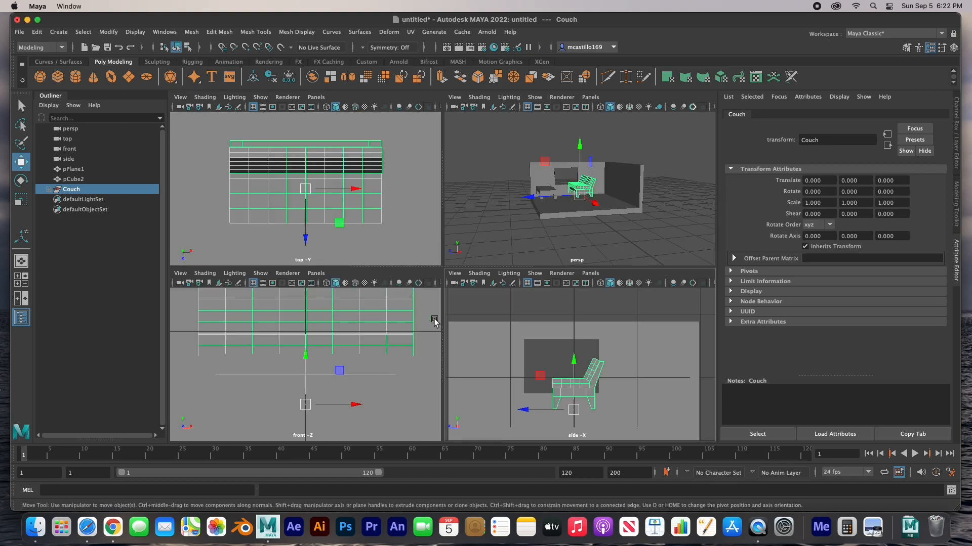
pyautogui.scroll(-3, 315, 370)
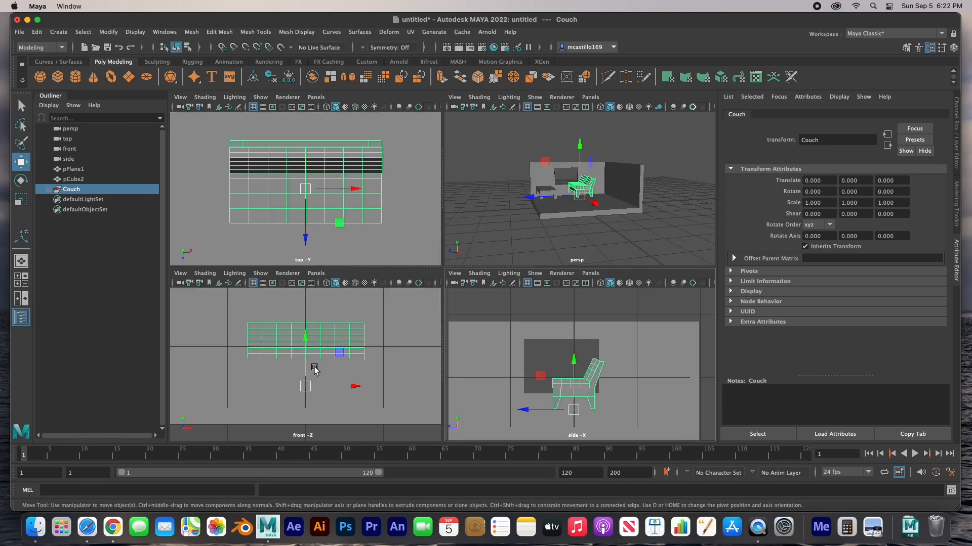
# - Lower the Couch group onto the floor at Translate Y -0.292 and move it toward the back wall to Translate Z -1.372
pyautogui.scroll(2, 315, 370)
pyautogui.press('4')
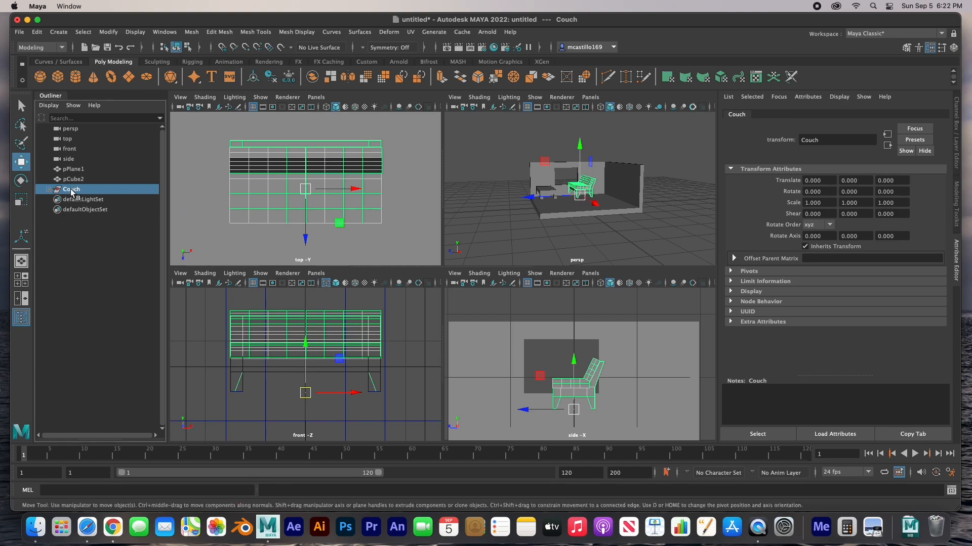
pyautogui.scroll(-3, 532, 389)
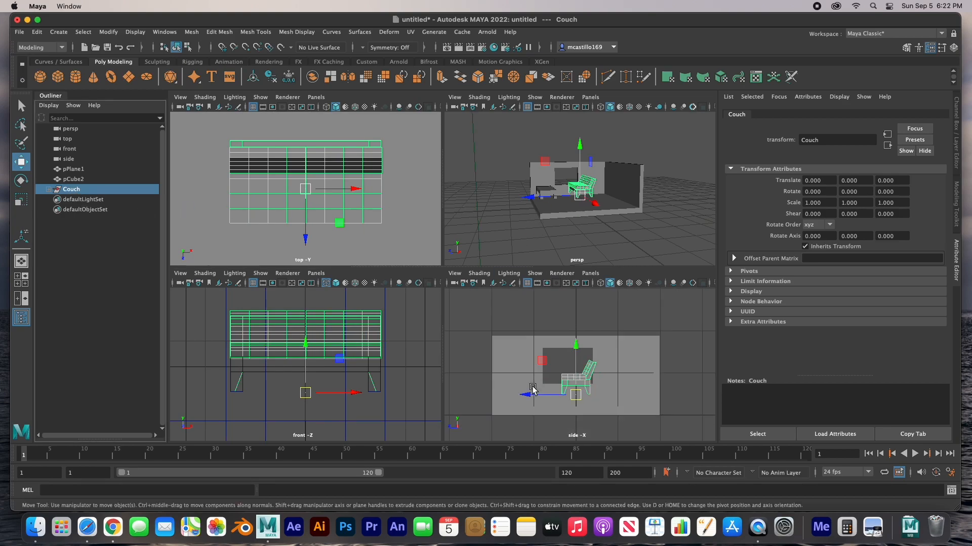
pyautogui.press('space')
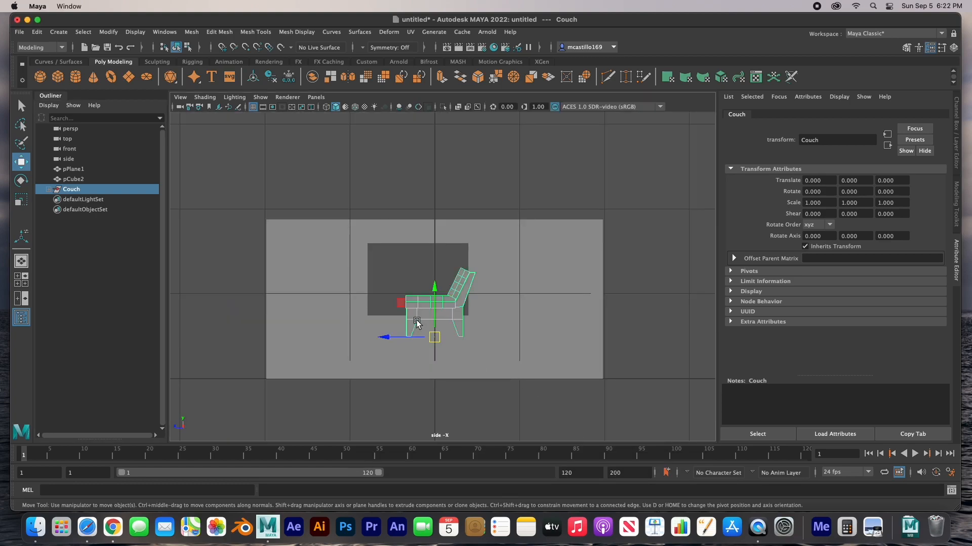
pyautogui.press('4')
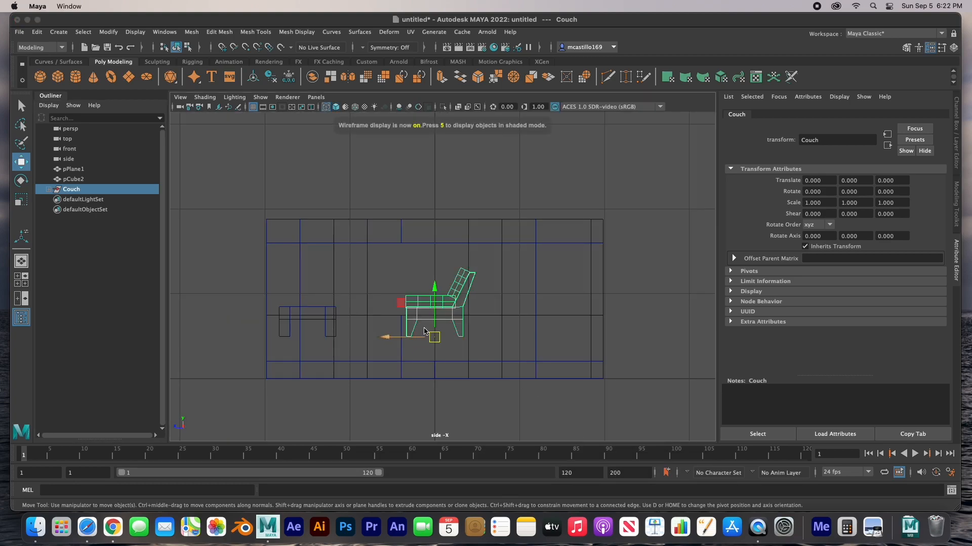
pyautogui.moveTo(435, 288); pyautogui.dragTo(434, 312)
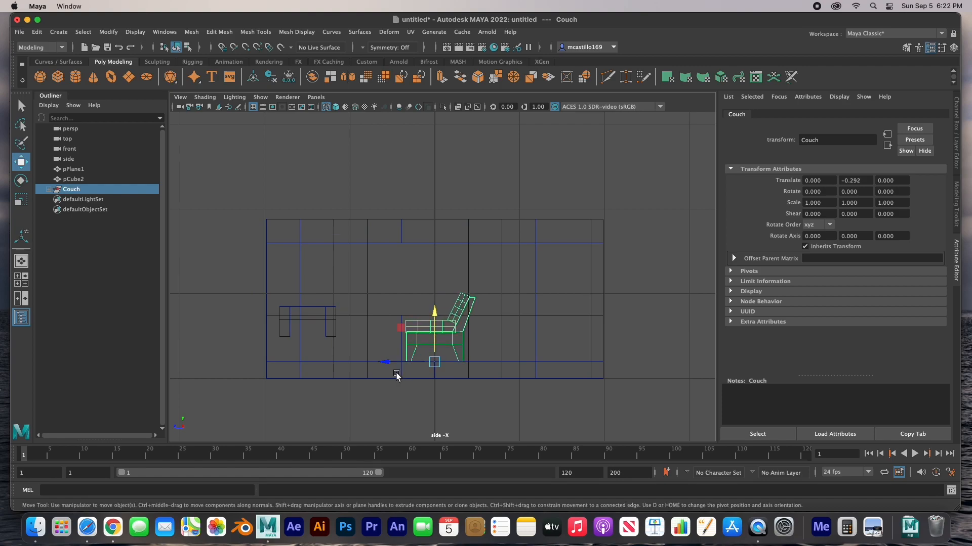
pyautogui.moveTo(390, 364); pyautogui.dragTo(506, 366)
# - Slide the whole Couch group sideways along the back wall to Translate X -0.598
pyautogui.press('space')
pyautogui.press('space')
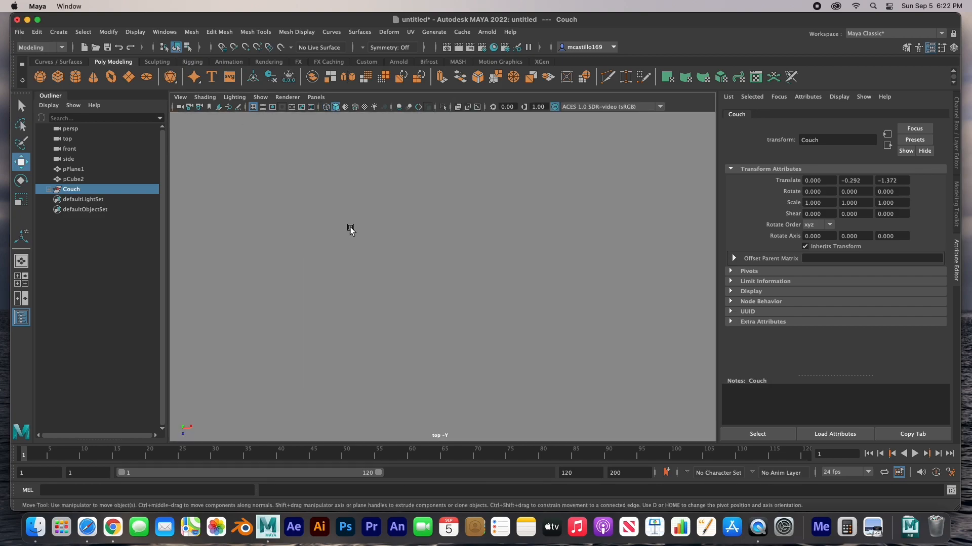
pyautogui.moveTo(494, 169); pyautogui.dragTo(419, 171)
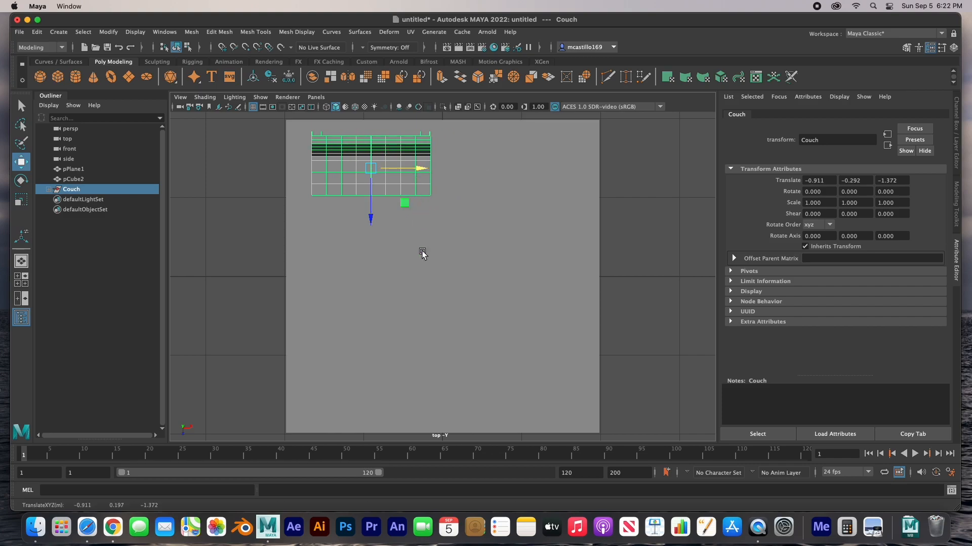
pyautogui.press('space')
pyautogui.click(538, 235)
pyautogui.keyDown('alt'); pyautogui.moveTo(541, 238); pyautogui.dragTo(622, 221); pyautogui.keyUp('alt')
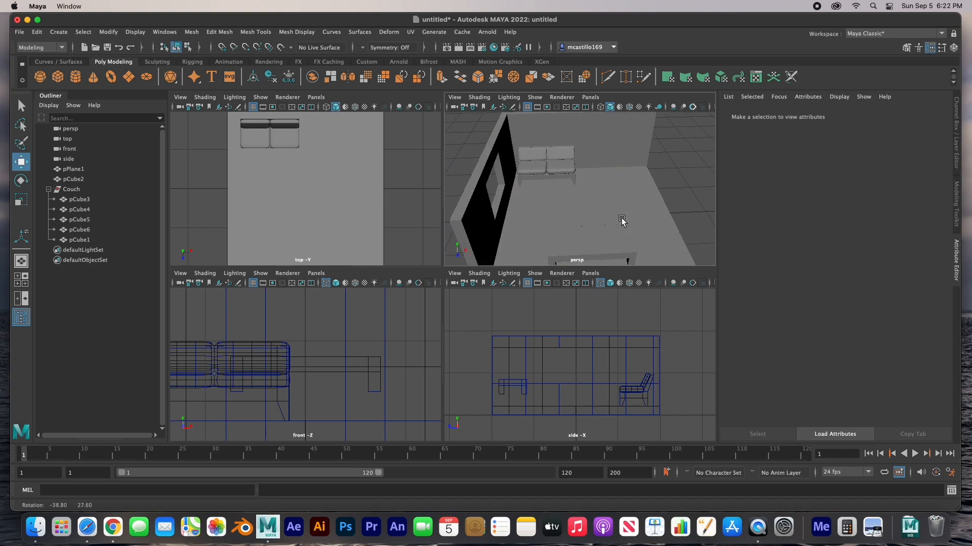
pyautogui.click(540, 177)
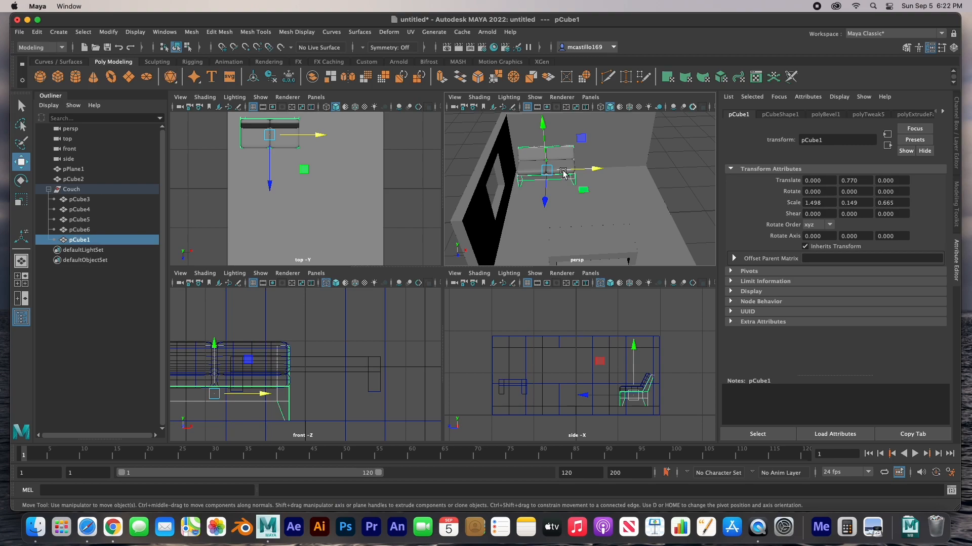
pyautogui.click(72, 190)
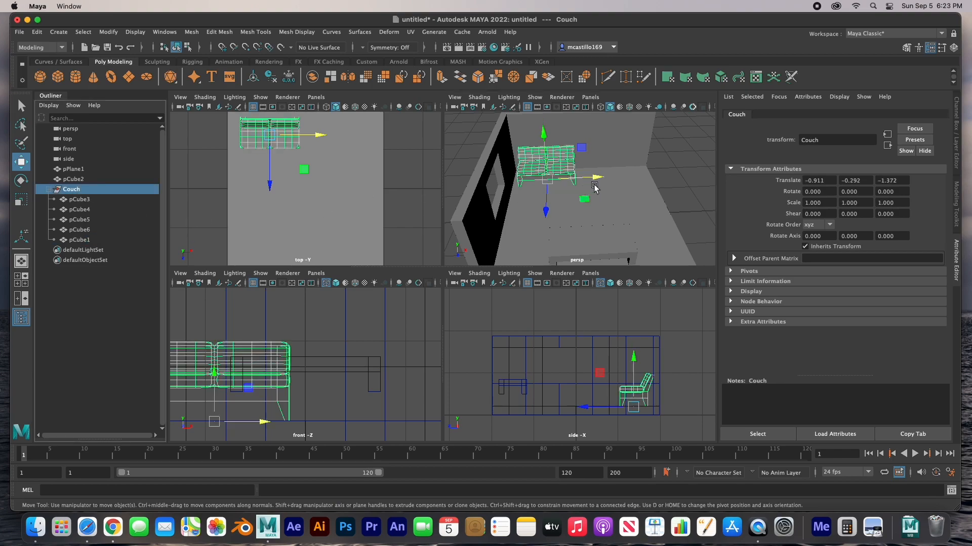
pyautogui.moveTo(596, 178); pyautogui.dragTo(608, 178)
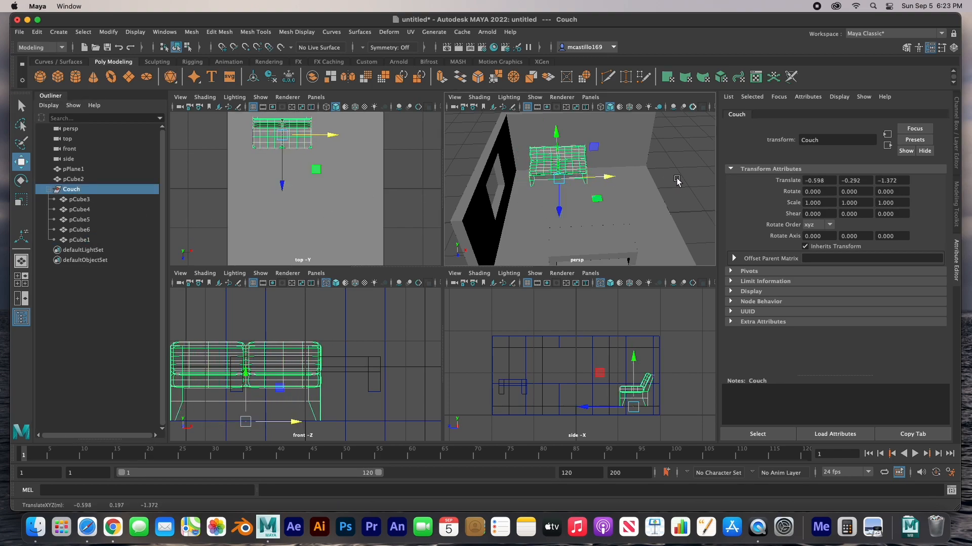
# - Check the couch against the table and room, and scale the whole Couch group uniformly by a small amount
pyautogui.click(608, 229)
pyautogui.keyDown('alt'); pyautogui.moveTo(607, 229); pyautogui.dragTo(572, 189); pyautogui.keyUp('alt')
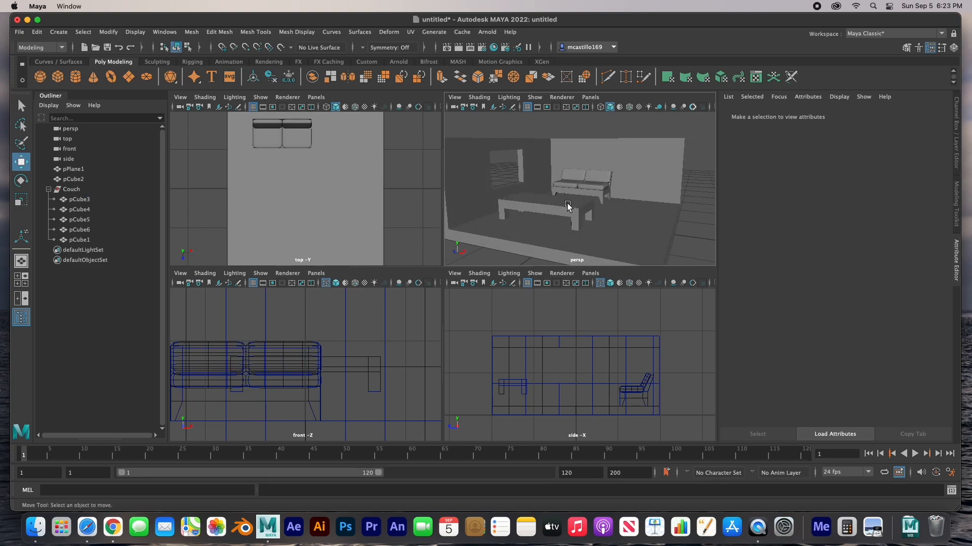
pyautogui.click(66, 189)
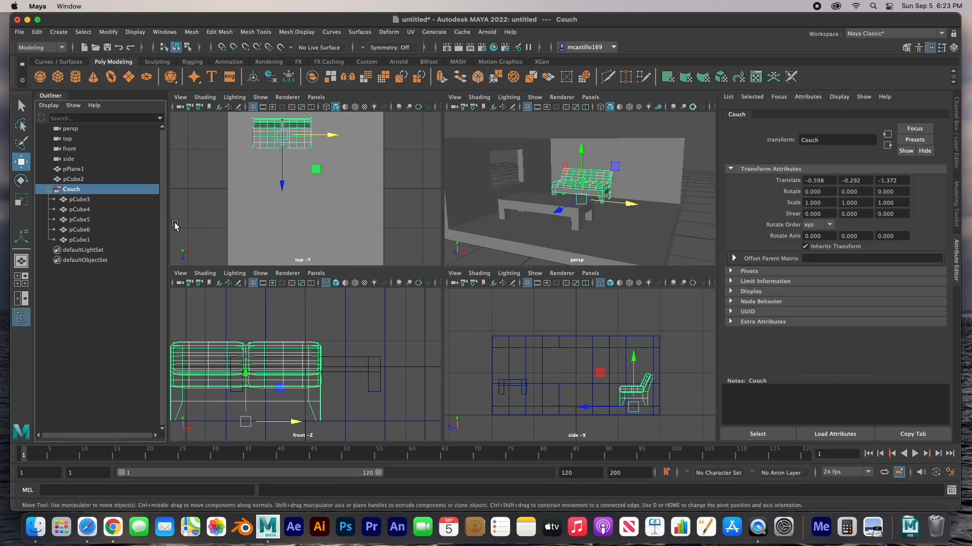
pyautogui.press('r')
pyautogui.moveTo(581, 199); pyautogui.dragTo(587, 202)
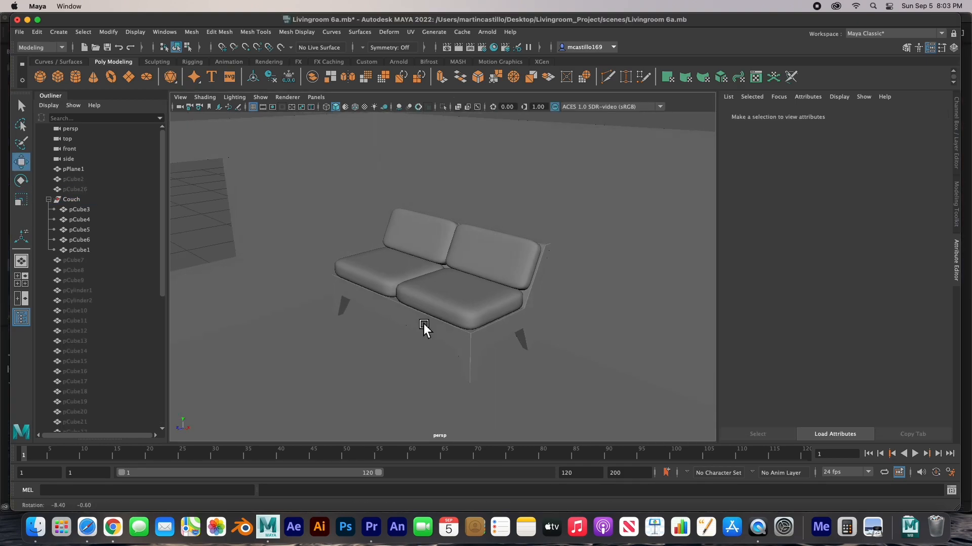
pyautogui.moveTo(424, 324)
pyautogui.keyDown('alt'); pyautogui.mouseDown()
pyautogui.moveTo(393, 321)
pyautogui.moveTo(424, 323)
pyautogui.mouseUp(); pyautogui.keyUp('alt')
pyautogui.scroll(2, 426, 324)
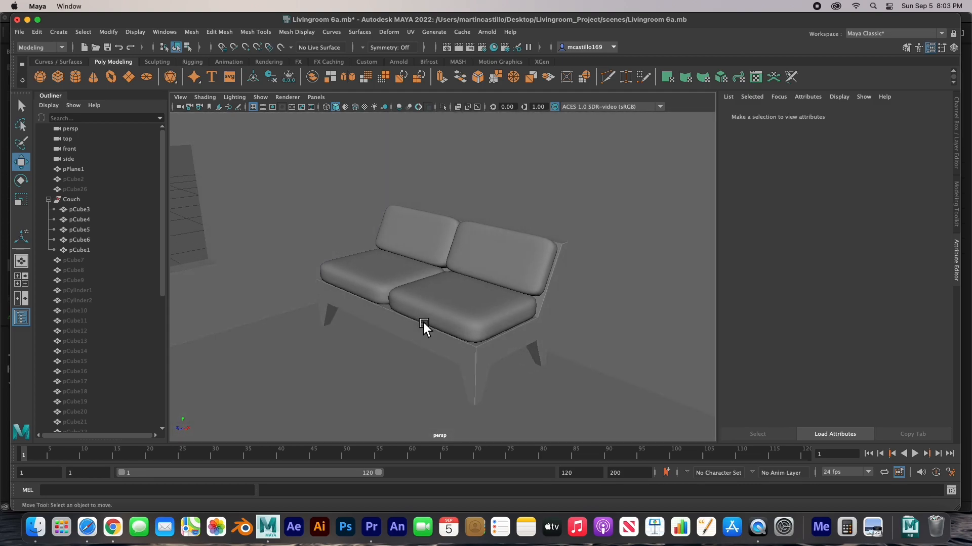